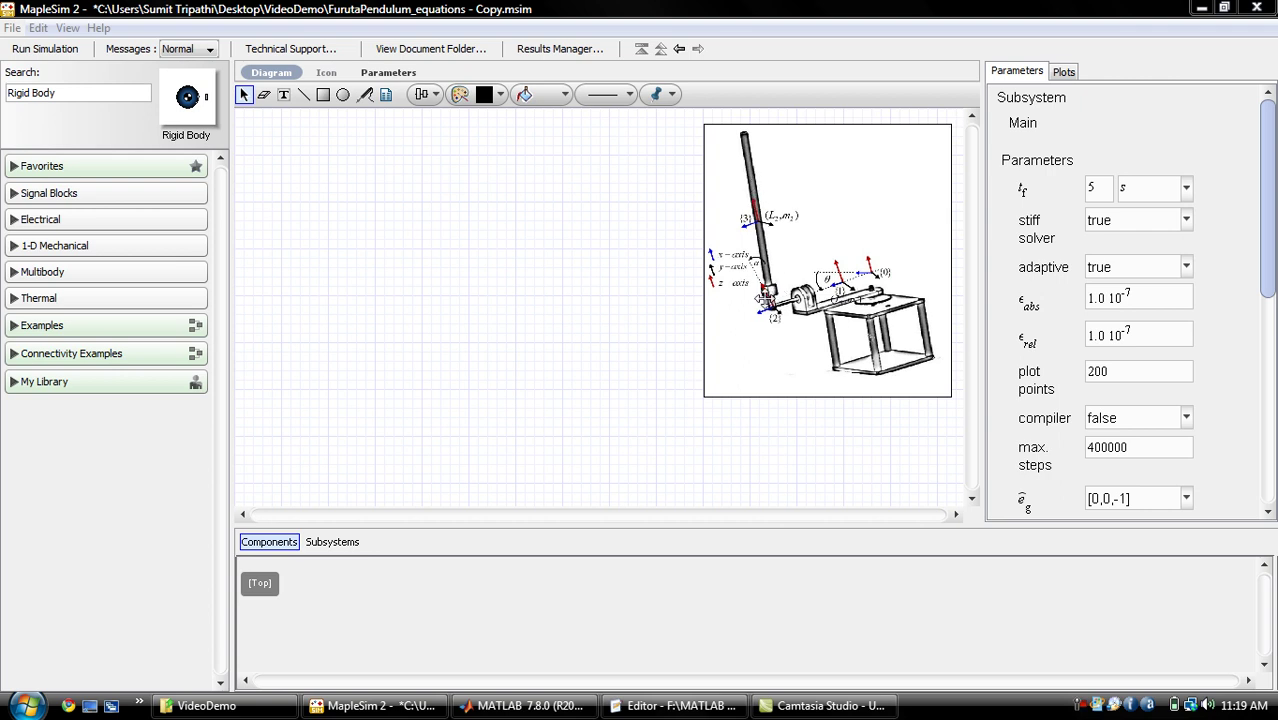
Step: Search 'fixe' and place a Fixed Frame on the diagram
drag(77, 93, 6, 95)
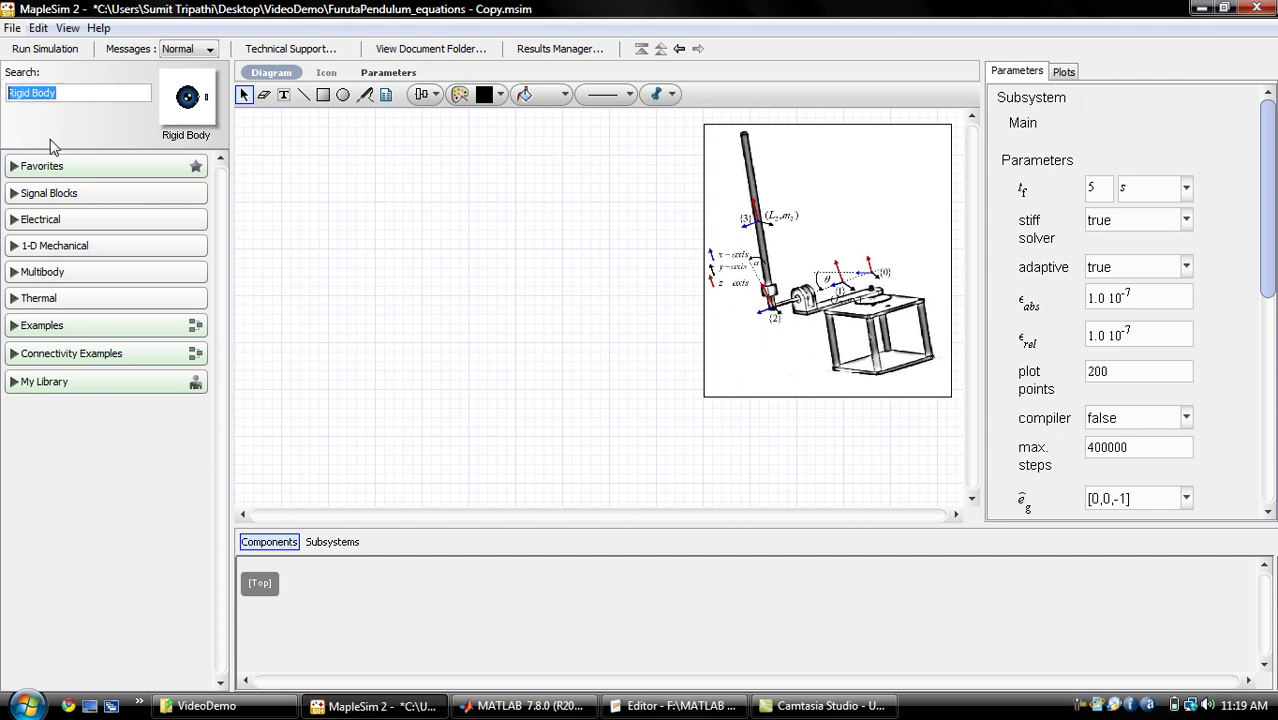
text(fixed)
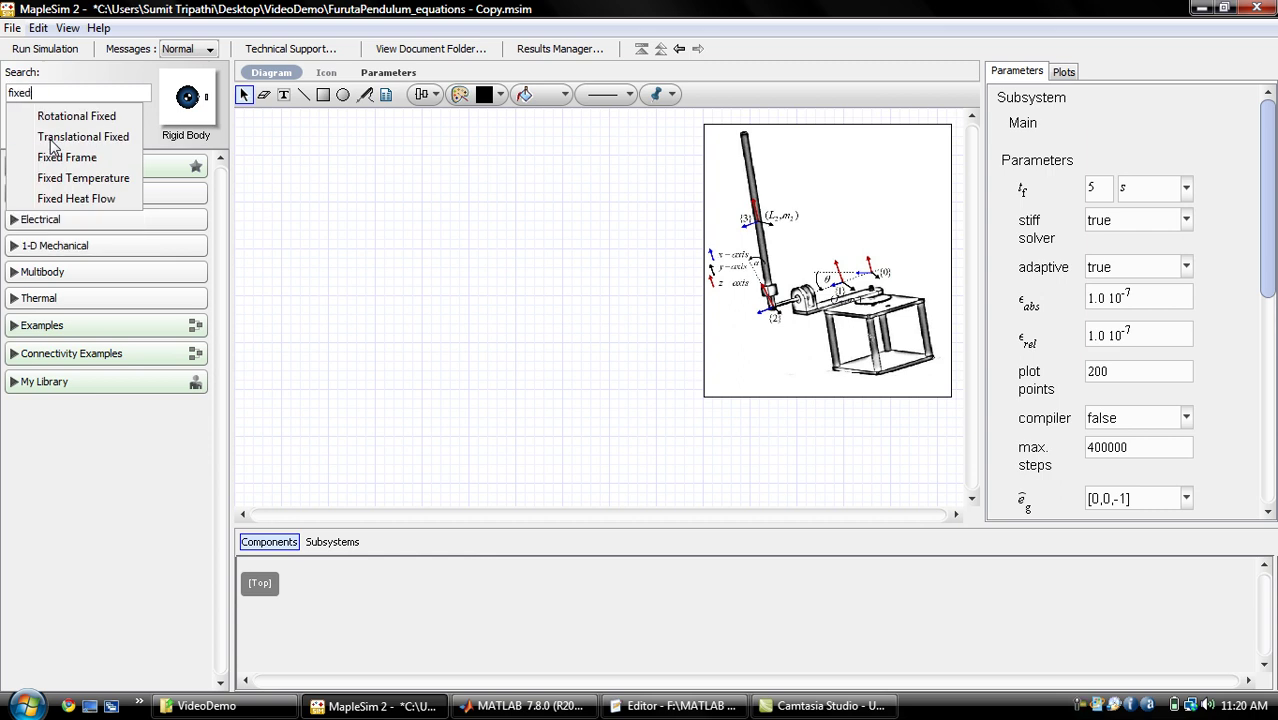
click(55, 157)
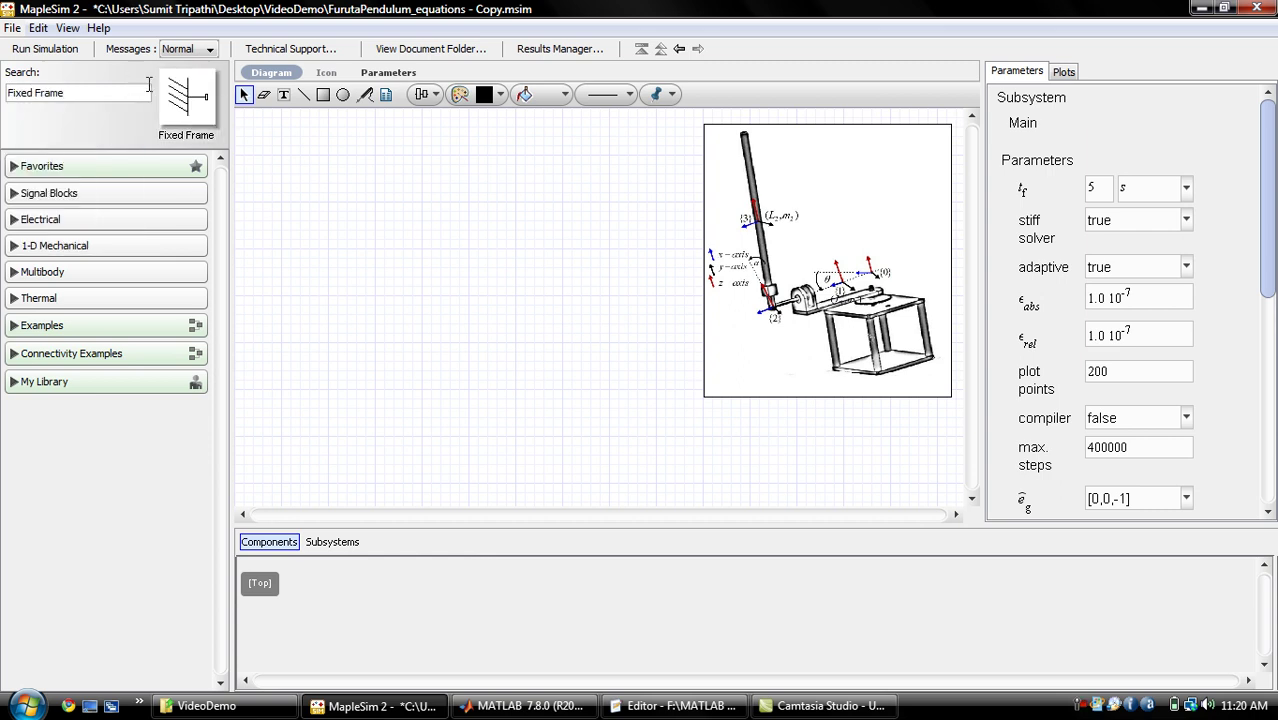
drag(186, 96, 283, 268)
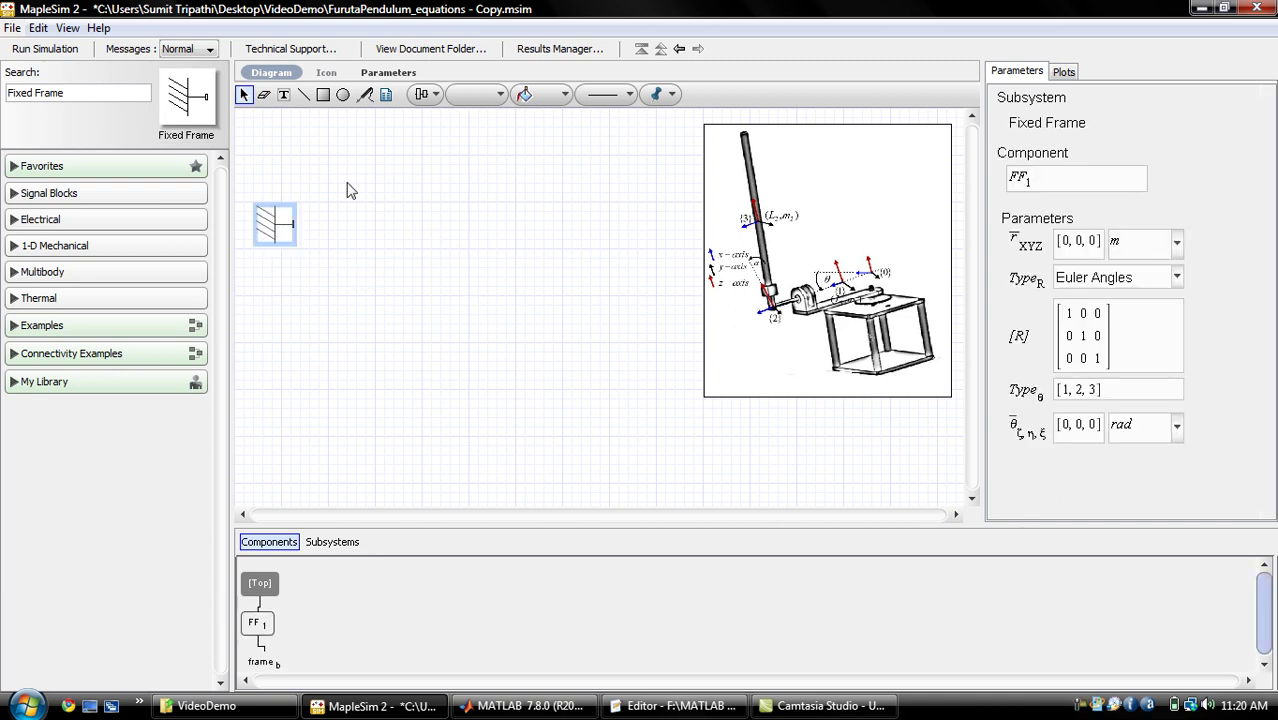
Step: Search 'revo' and place a Revolute joint beside the fixed frame
click(97, 93)
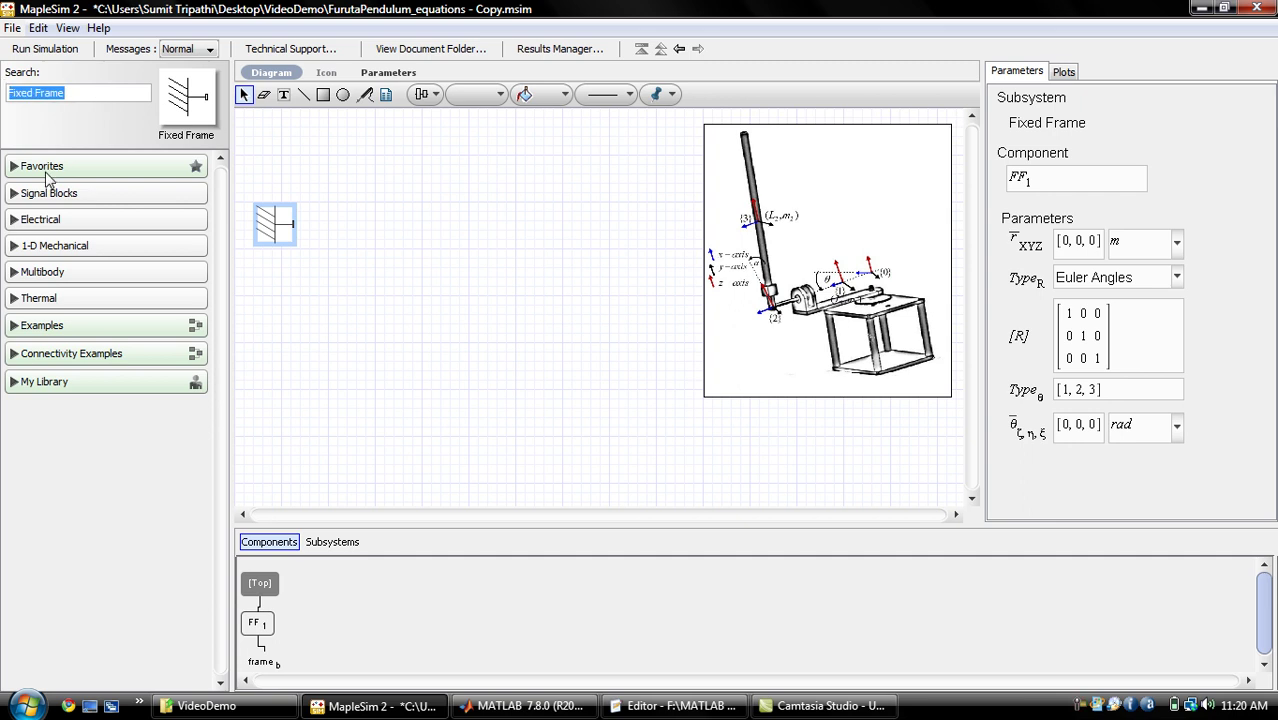
text(rev)
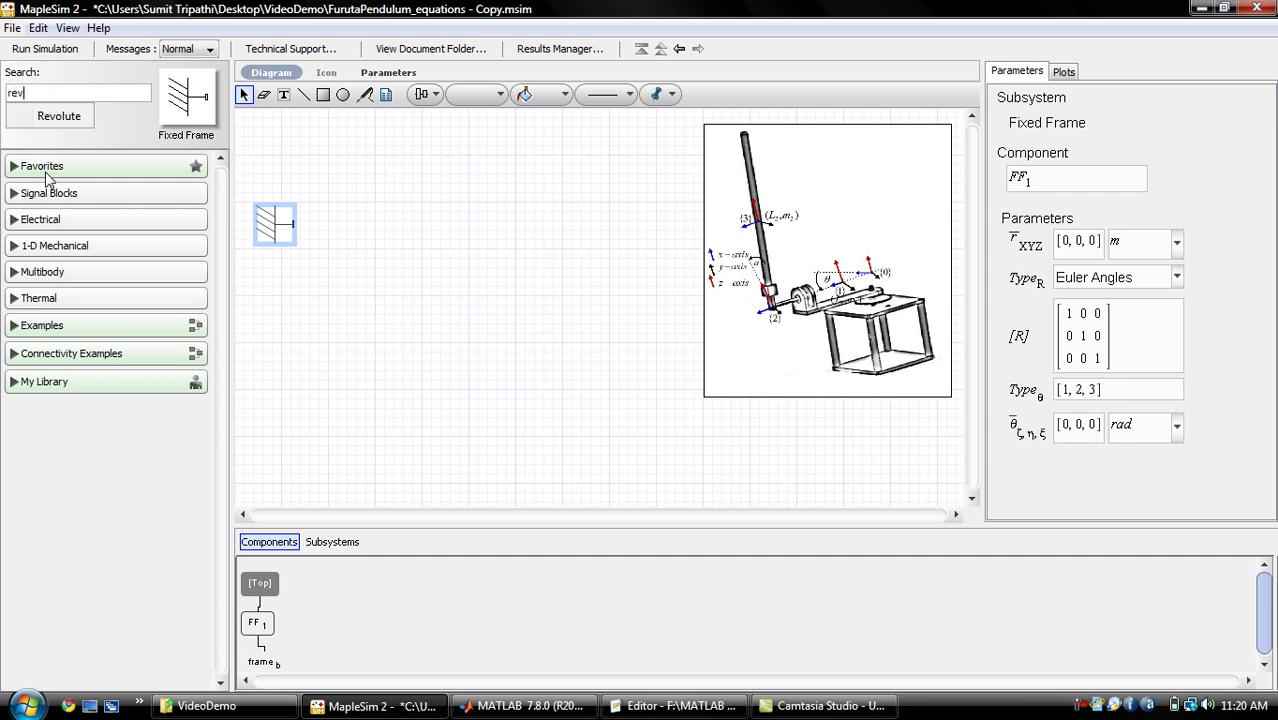
text(o)
click(50, 117)
drag(195, 115, 357, 248)
click(343, 249)
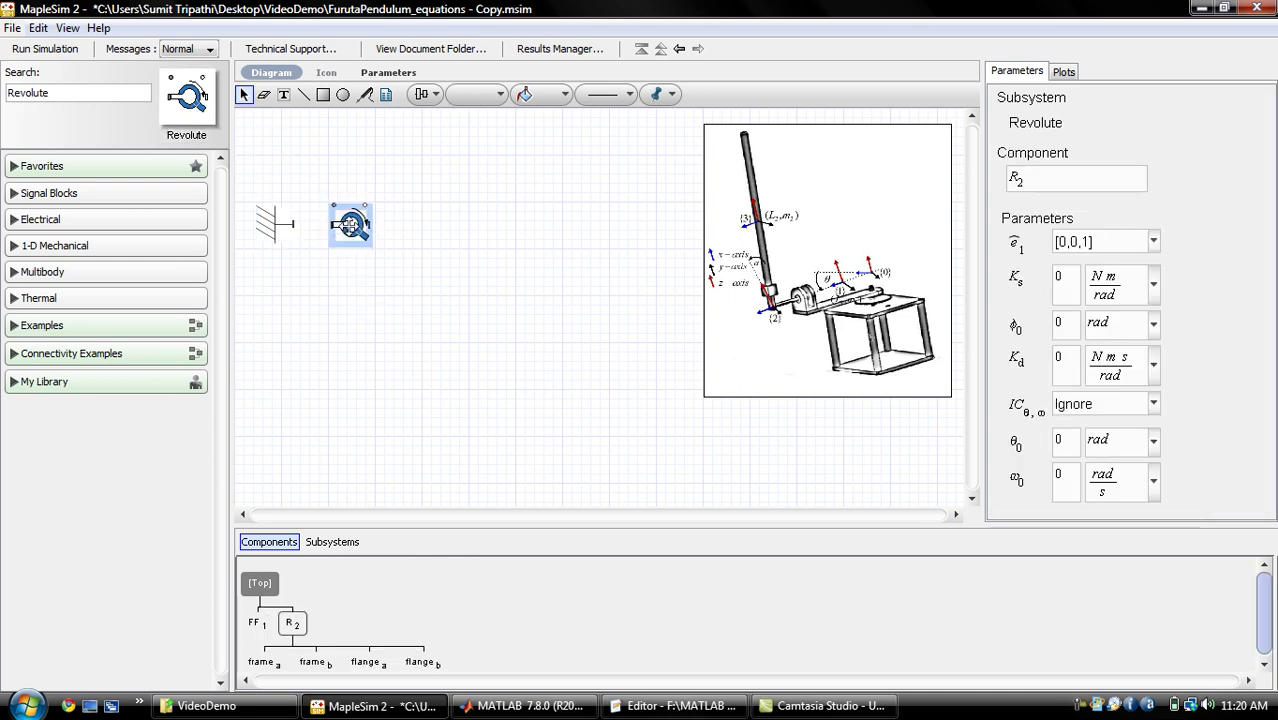
click(325, 276)
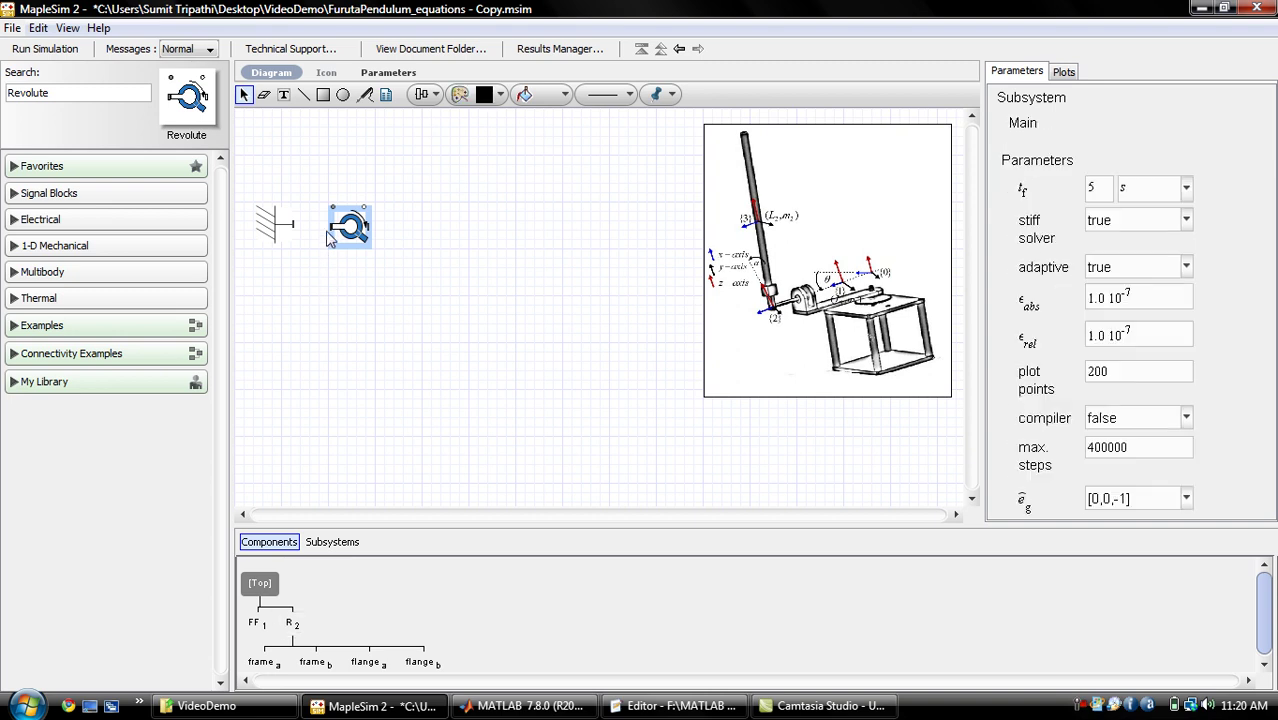
Step: Wire Fixed Frame FF1 to Revolute joint R2, then clear the component search text
drag(328, 226, 292, 224)
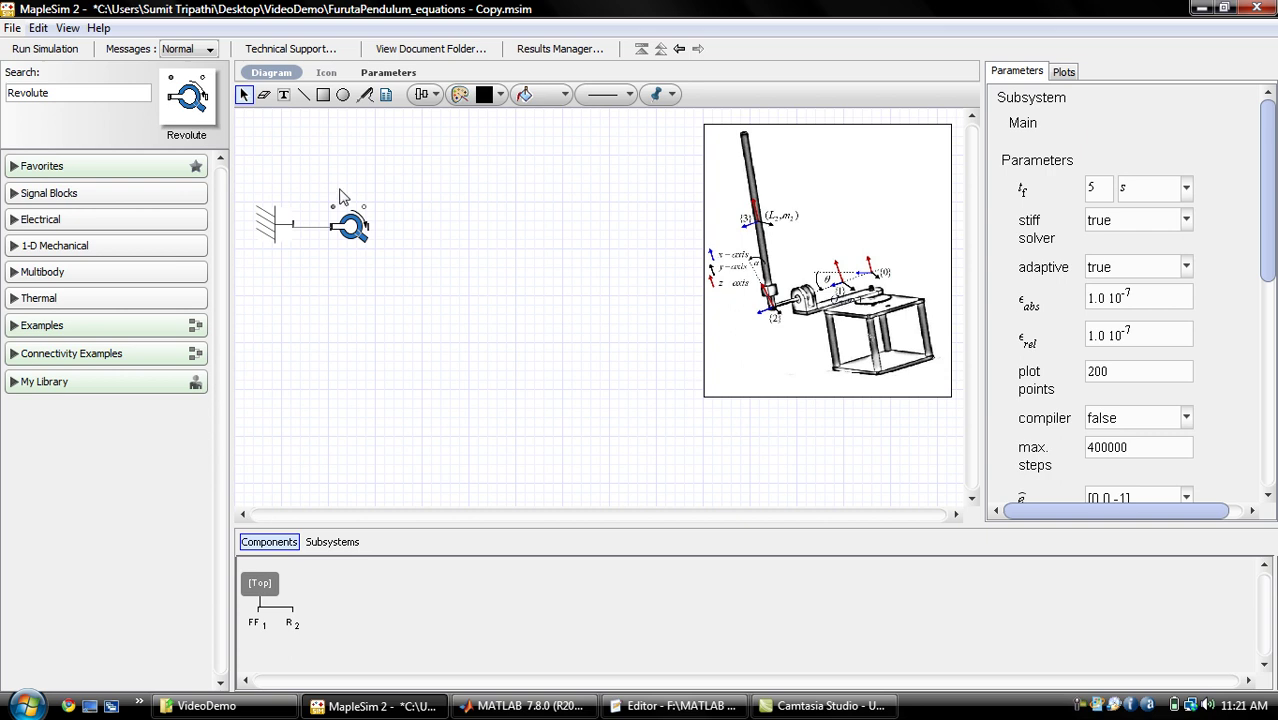
drag(64, 92, 14, 92)
Step: Search 'rigid' and add a Rigid Body and a Rigid Body Frame to the diagram
text(rig)
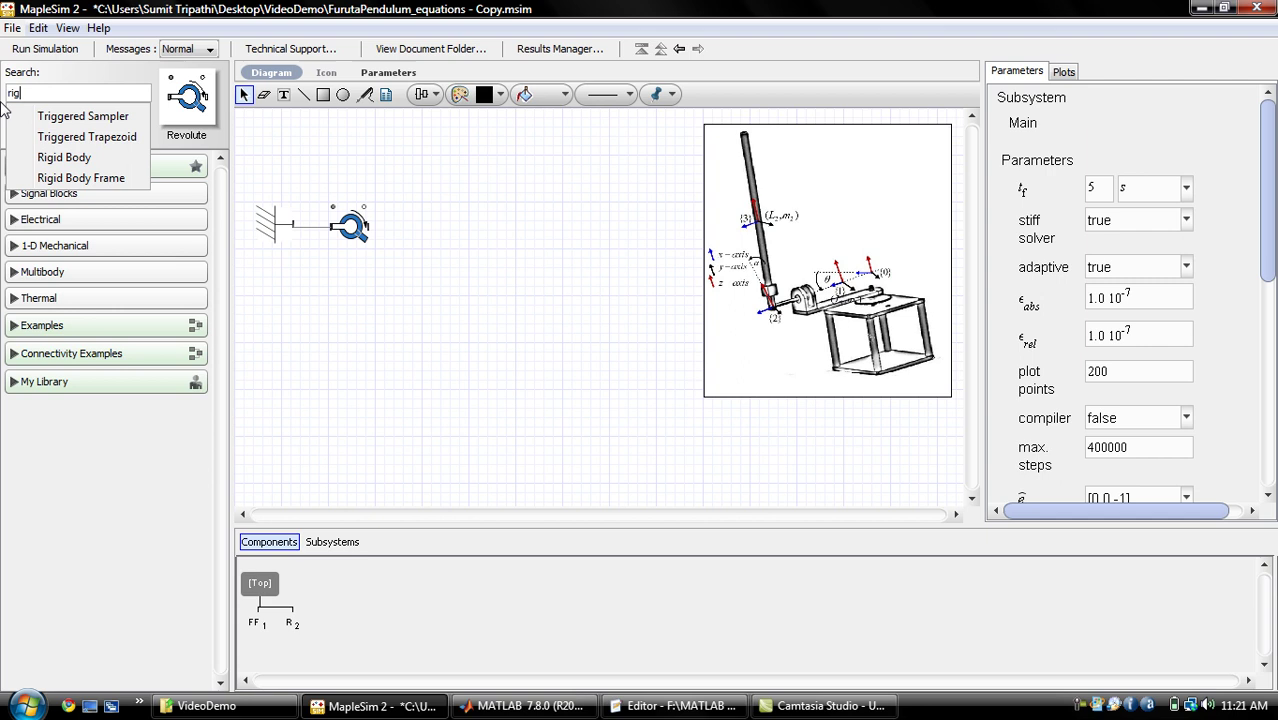
text(id)
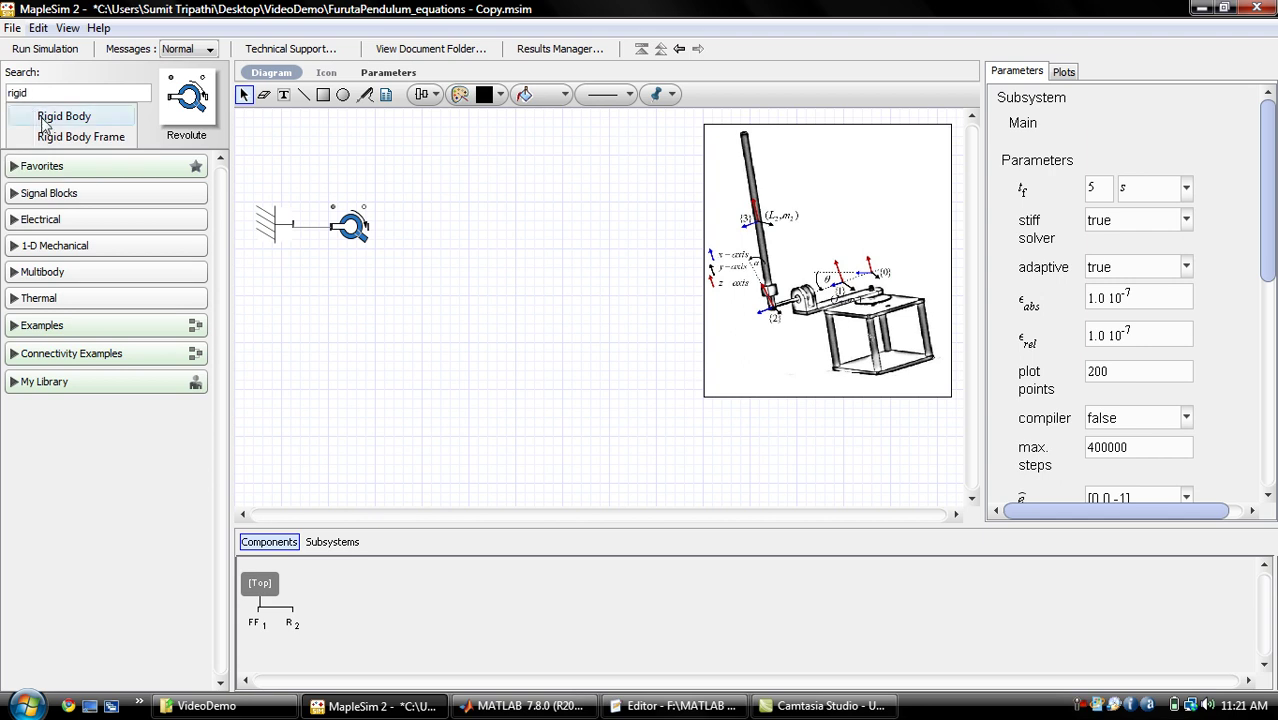
click(60, 116)
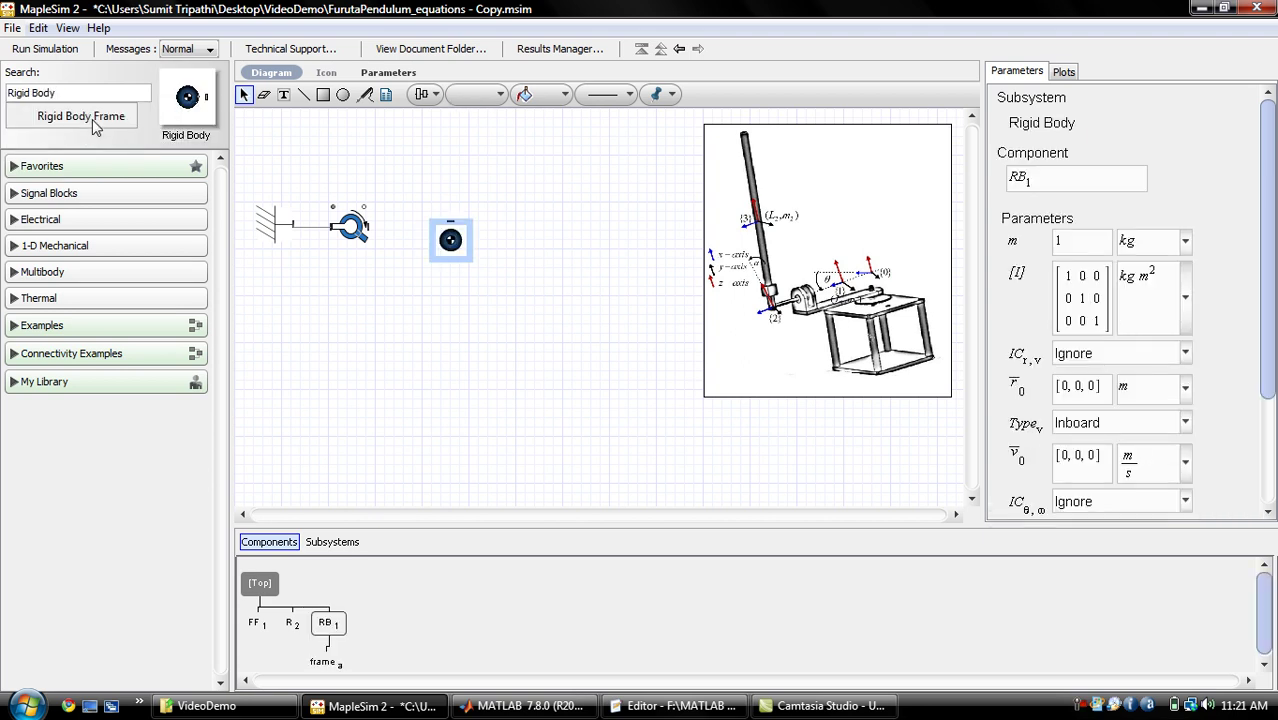
click(92, 119)
drag(185, 100, 495, 238)
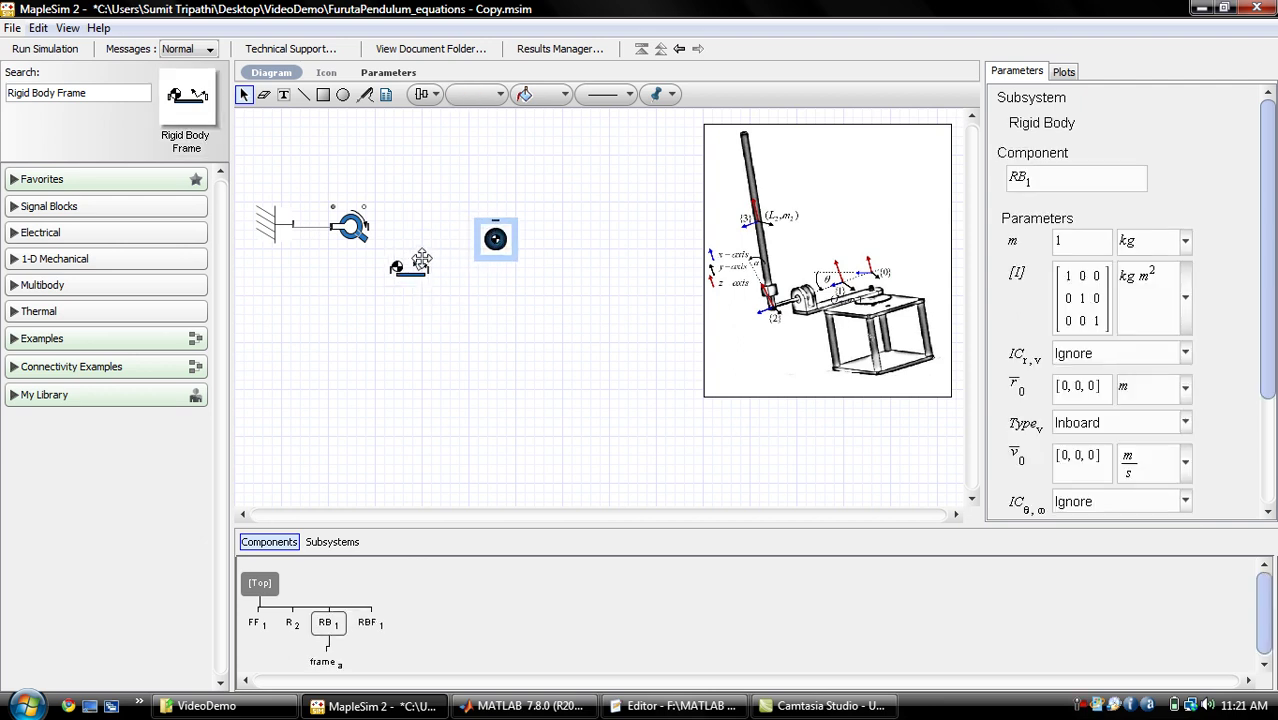
Step: Move the Rigid Body Frame between R2 and the body, then rotate and mirror it
drag(421, 262, 424, 240)
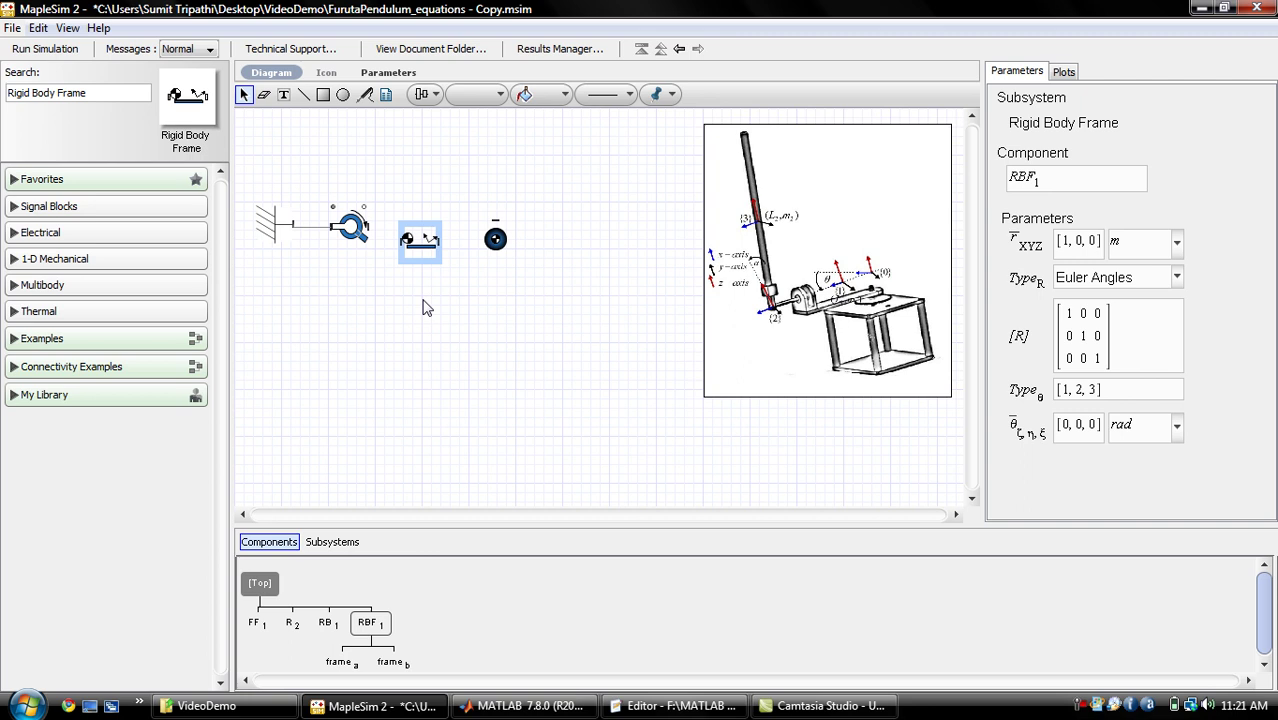
key(ctrl+r)
key(ctrl+r)
key(ctrl+r)
key(ctrl+r)
key(ctrl+h)
click(427, 304)
Step: Wire RBF1 to the revolute joint, add a second Rigid Body Frame after the body, and save
click(462, 246)
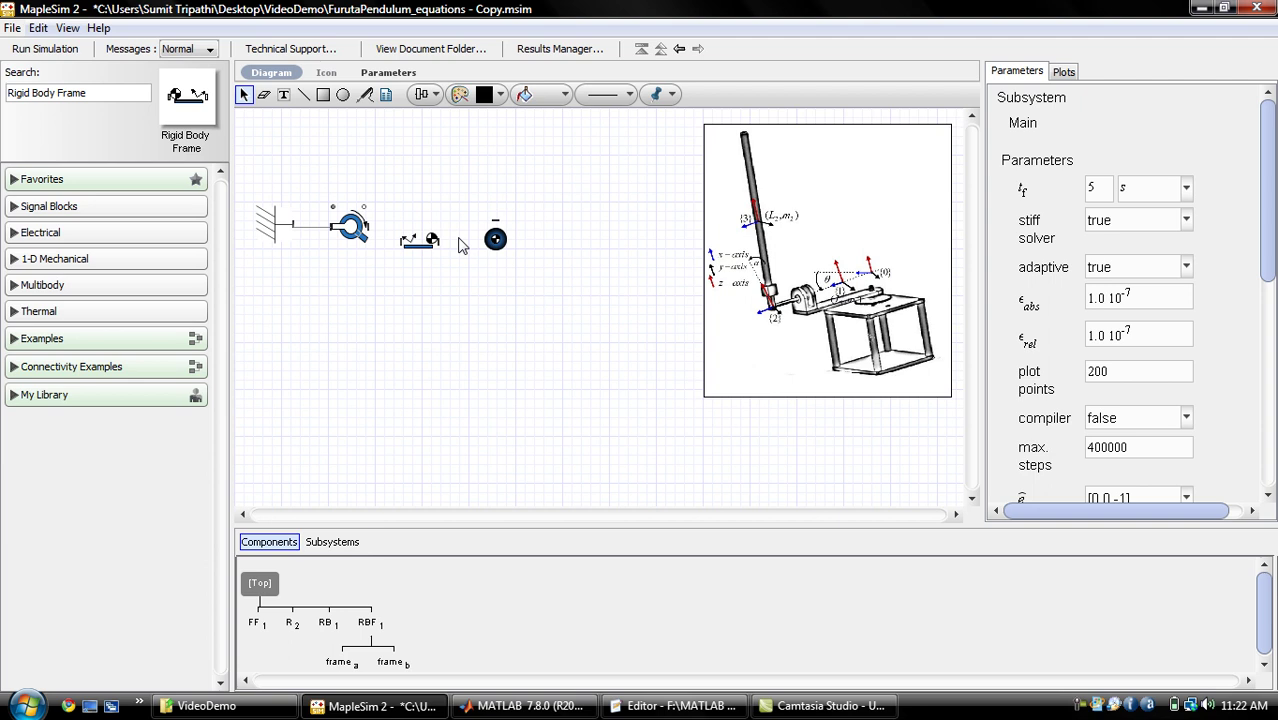
drag(427, 244, 424, 228)
click(448, 271)
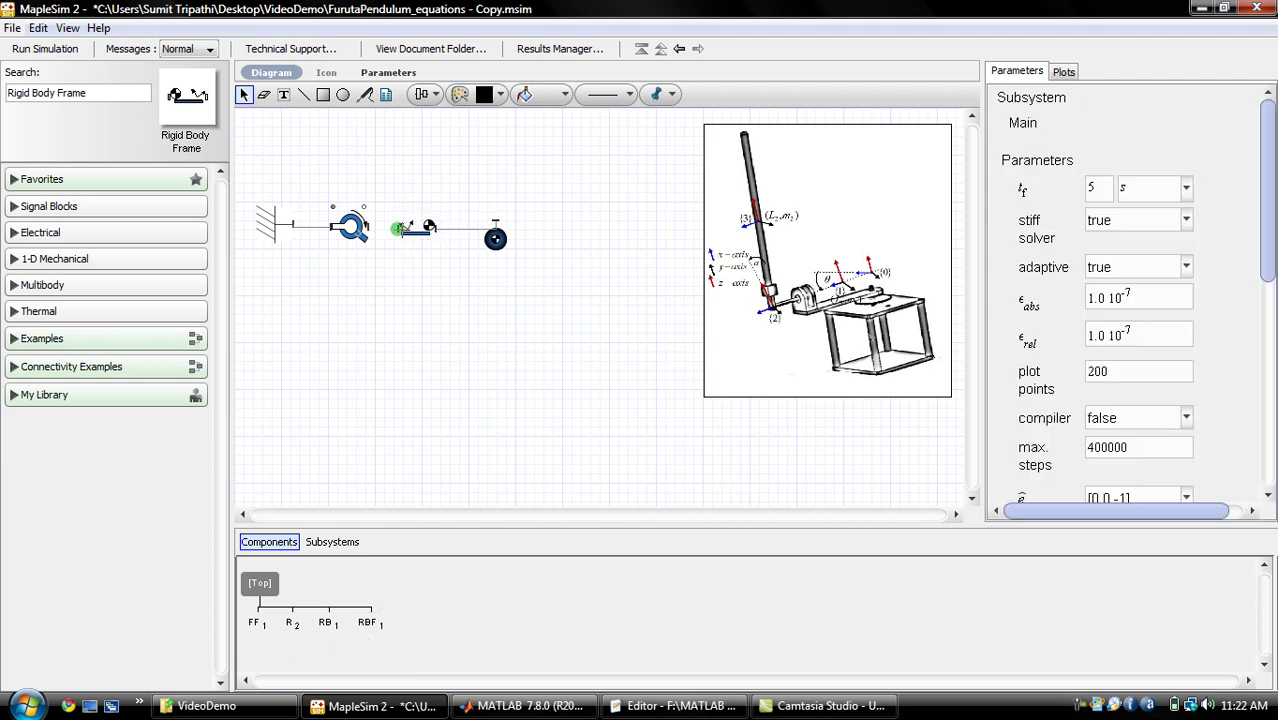
drag(398, 228, 368, 228)
drag(186, 95, 553, 231)
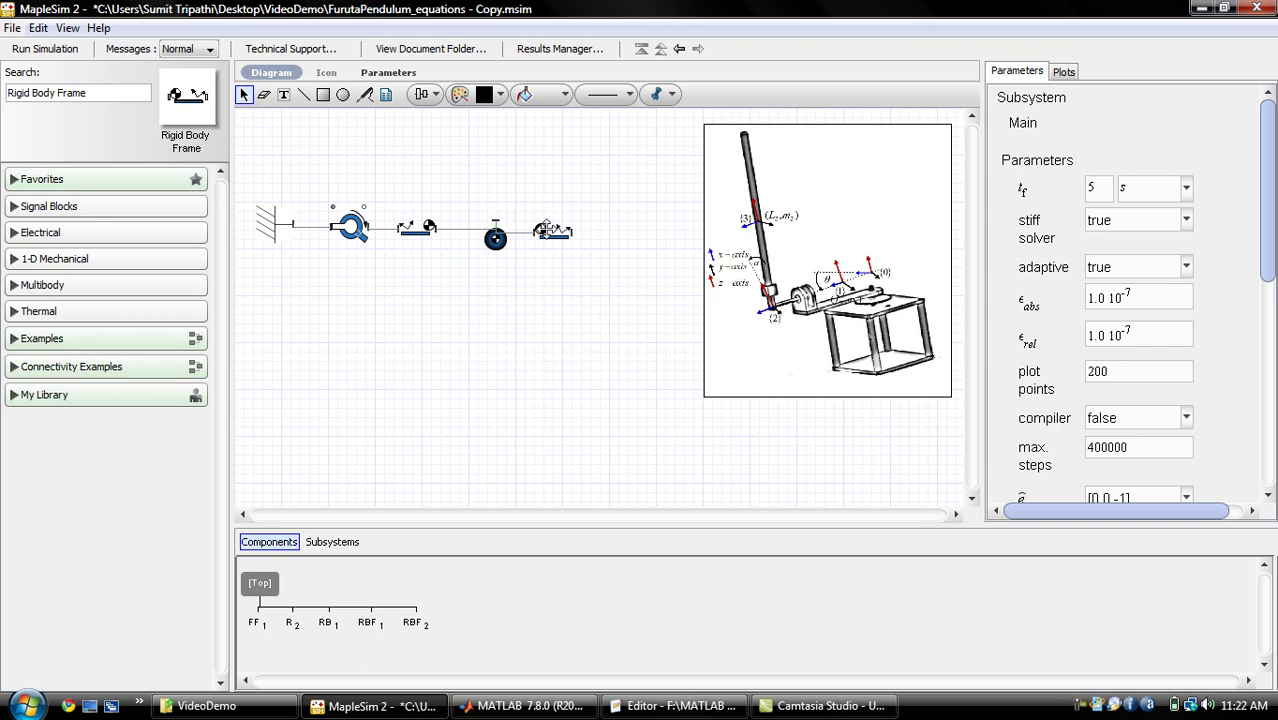
key(ctrl+s)
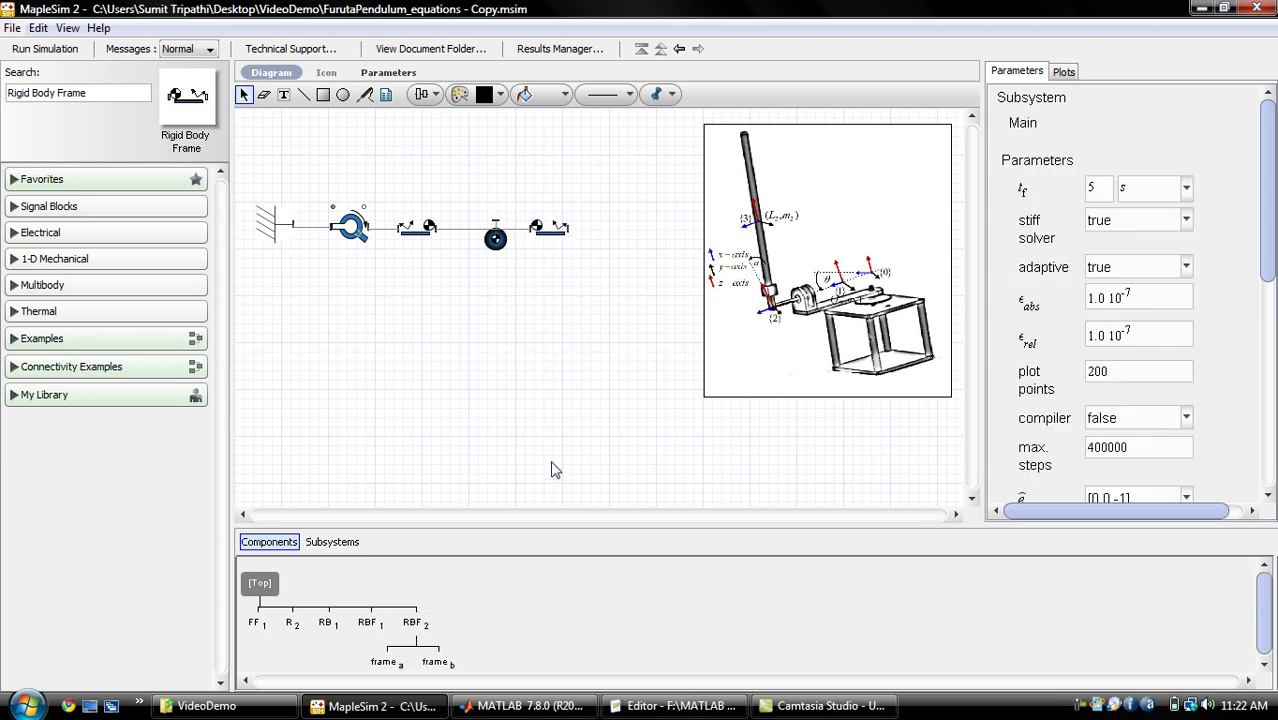
Step: Keep gravity direction at [0,0,-1] and confirm the gravitational acceleration value
scroll(1272, 265, down, 5)
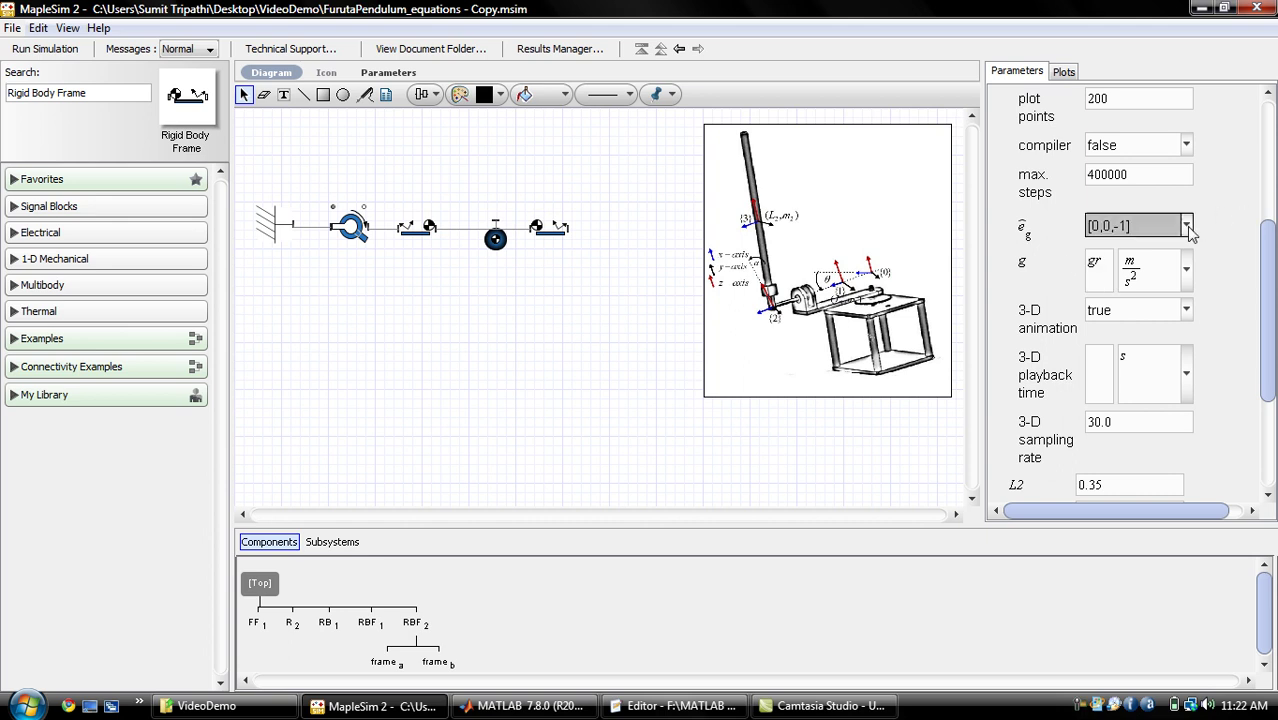
click(1186, 225)
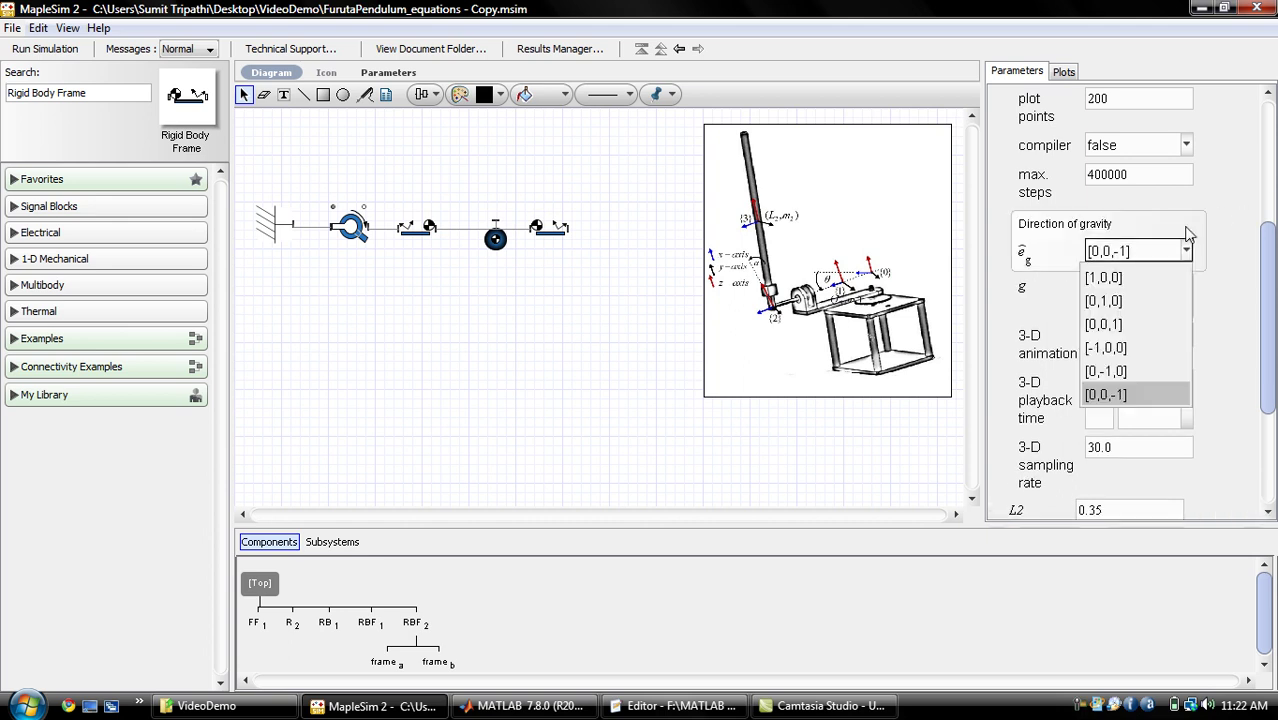
click(1141, 393)
click(1097, 292)
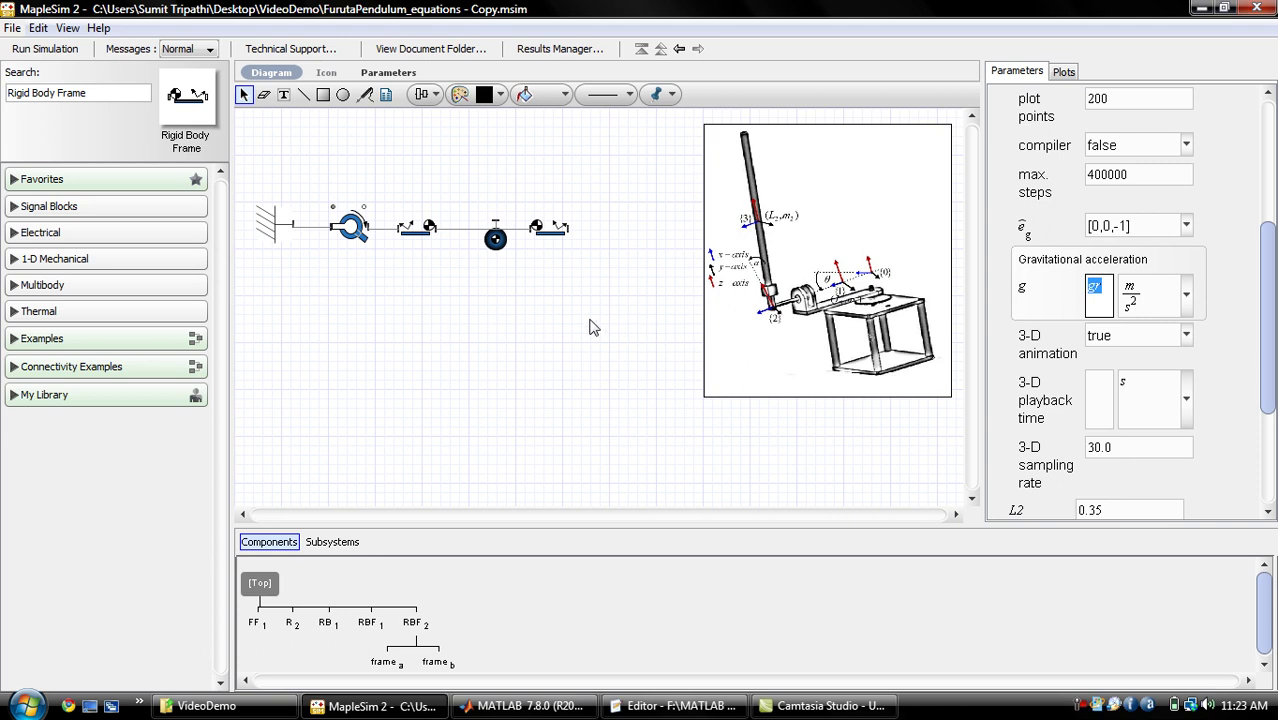
click(497, 352)
Step: Keep revolute R2's axis at [0,0,1] and begin editing RBF1's x,y,z offset
click(349, 226)
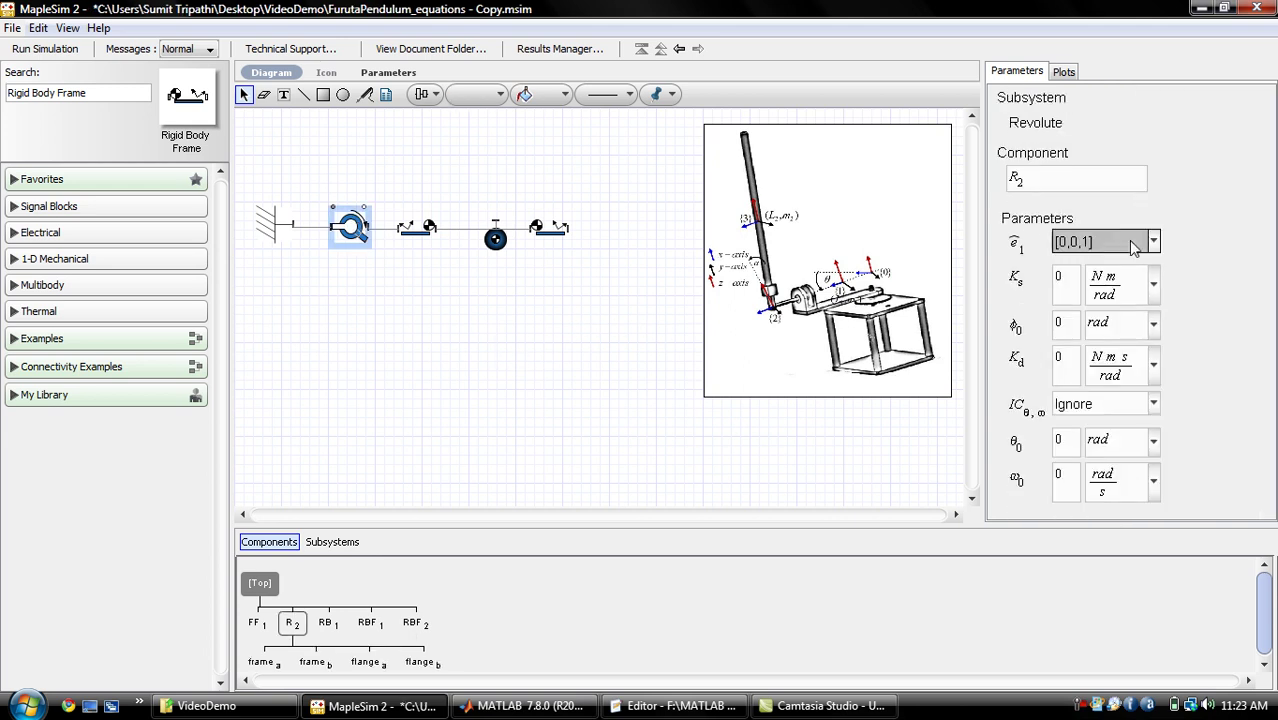
click(1115, 241)
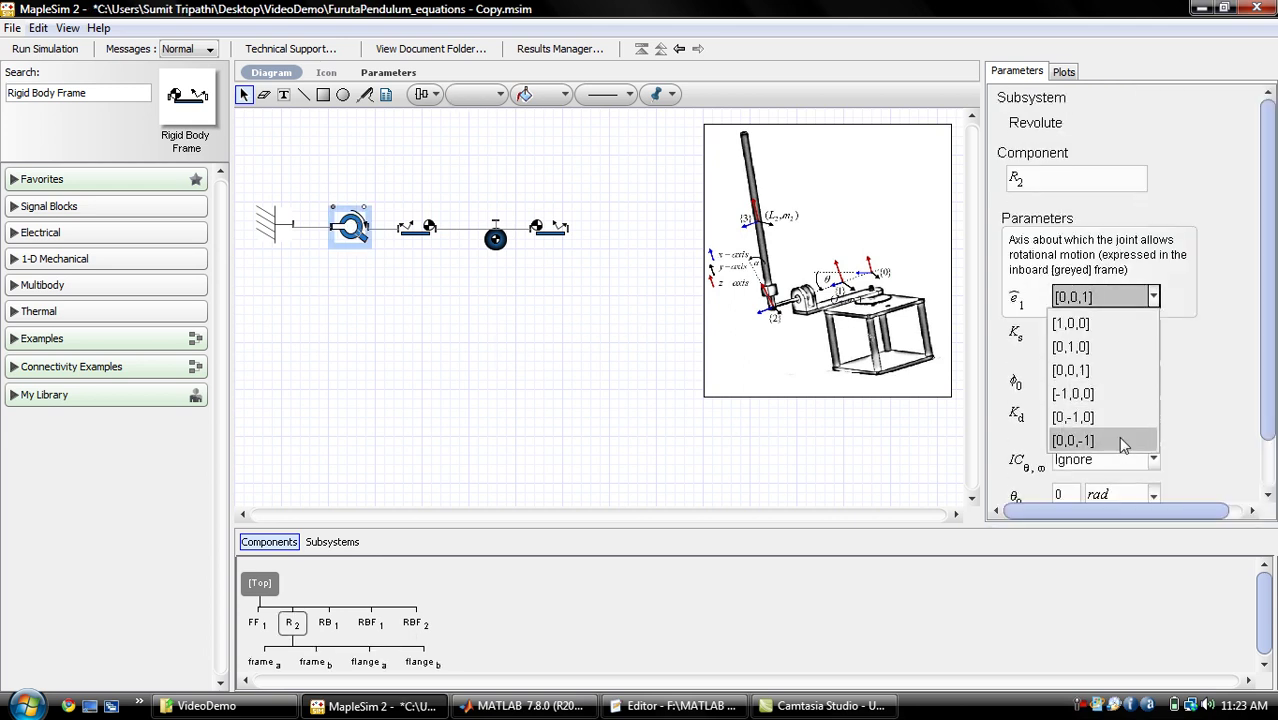
click(1090, 372)
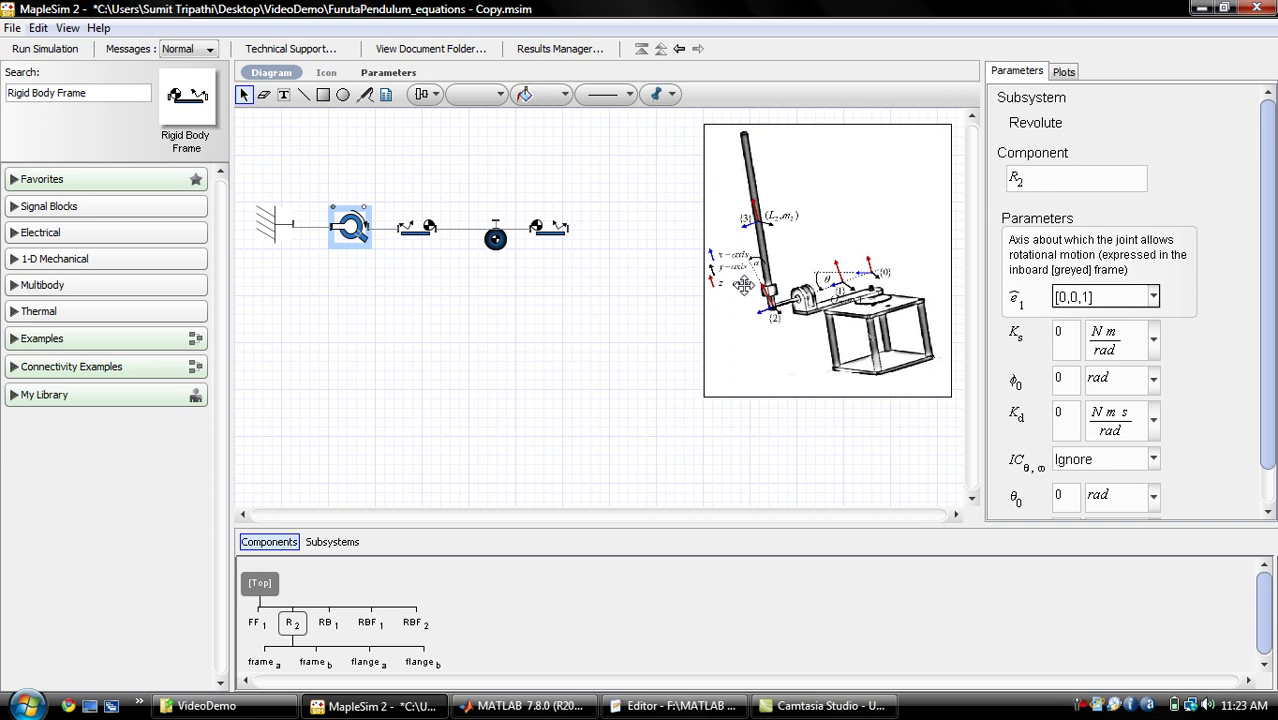
click(417, 228)
click(1078, 241)
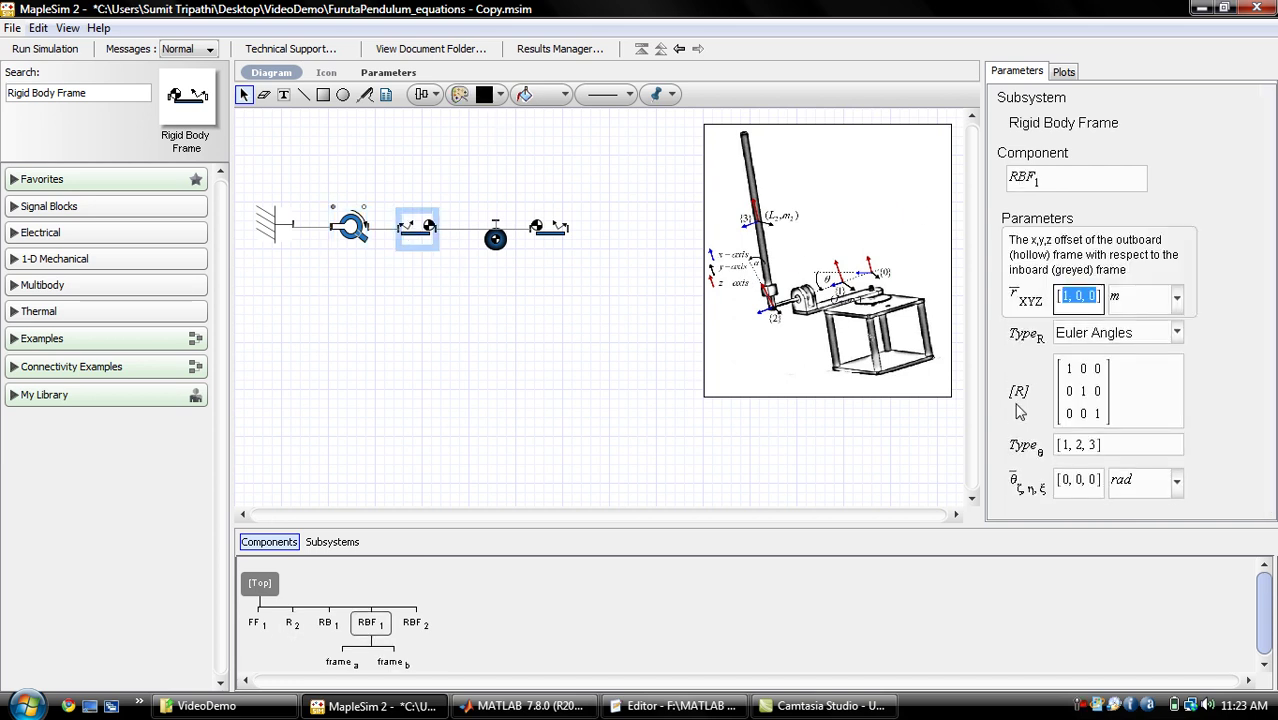
Step: Change RBF1's offset to [-L1/2, 0, 0] and verify it
key(Left)
key(Delete)
text(L1)
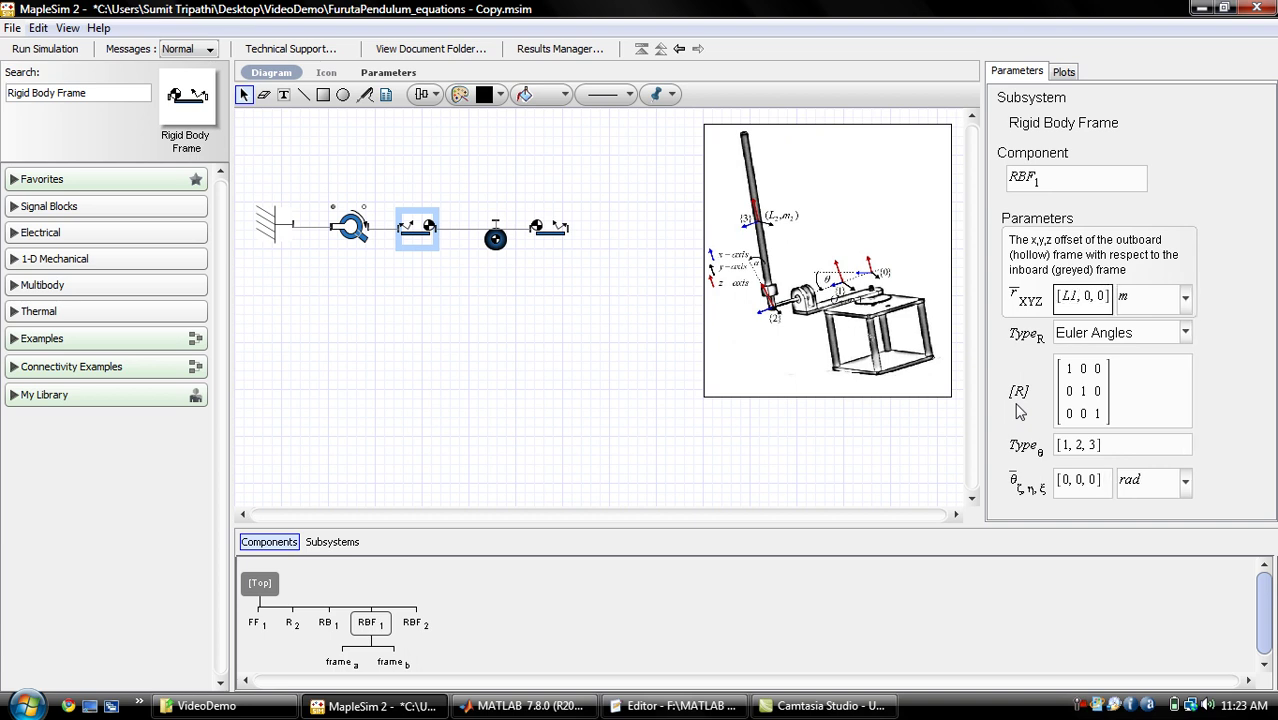
text(/2)
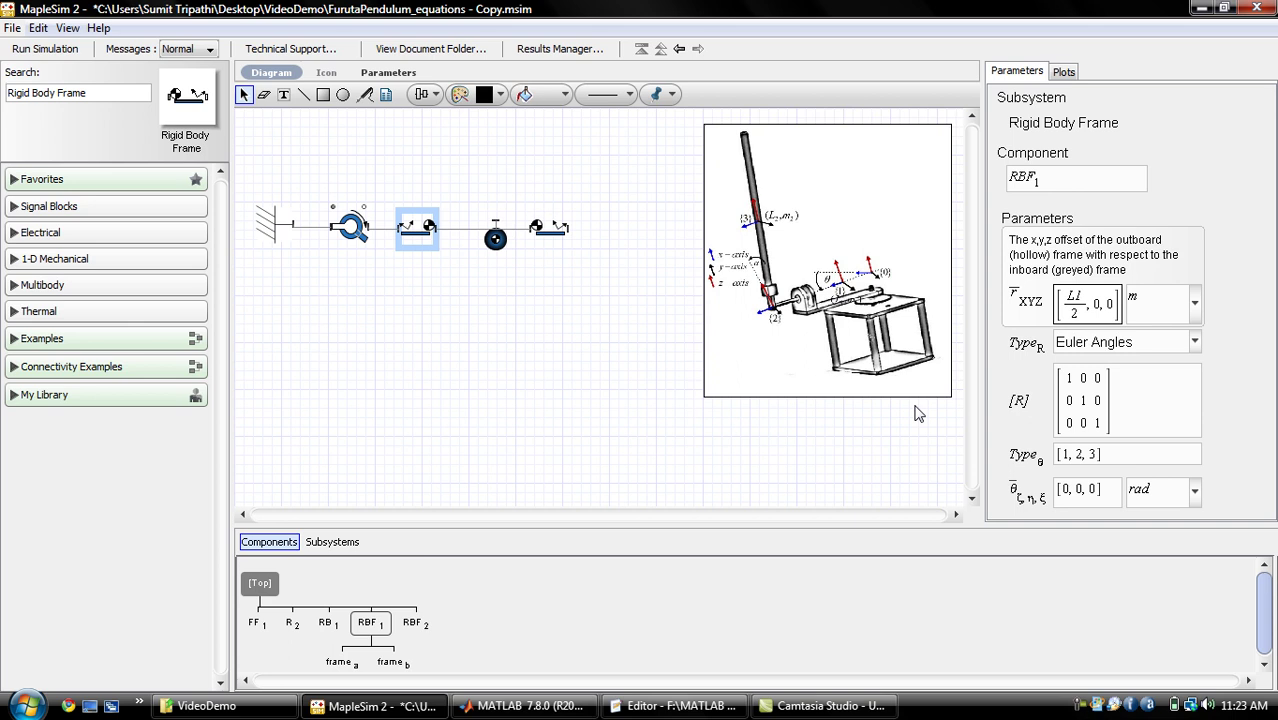
key(Home)
text(0)
key(BackSpace)
text(-)
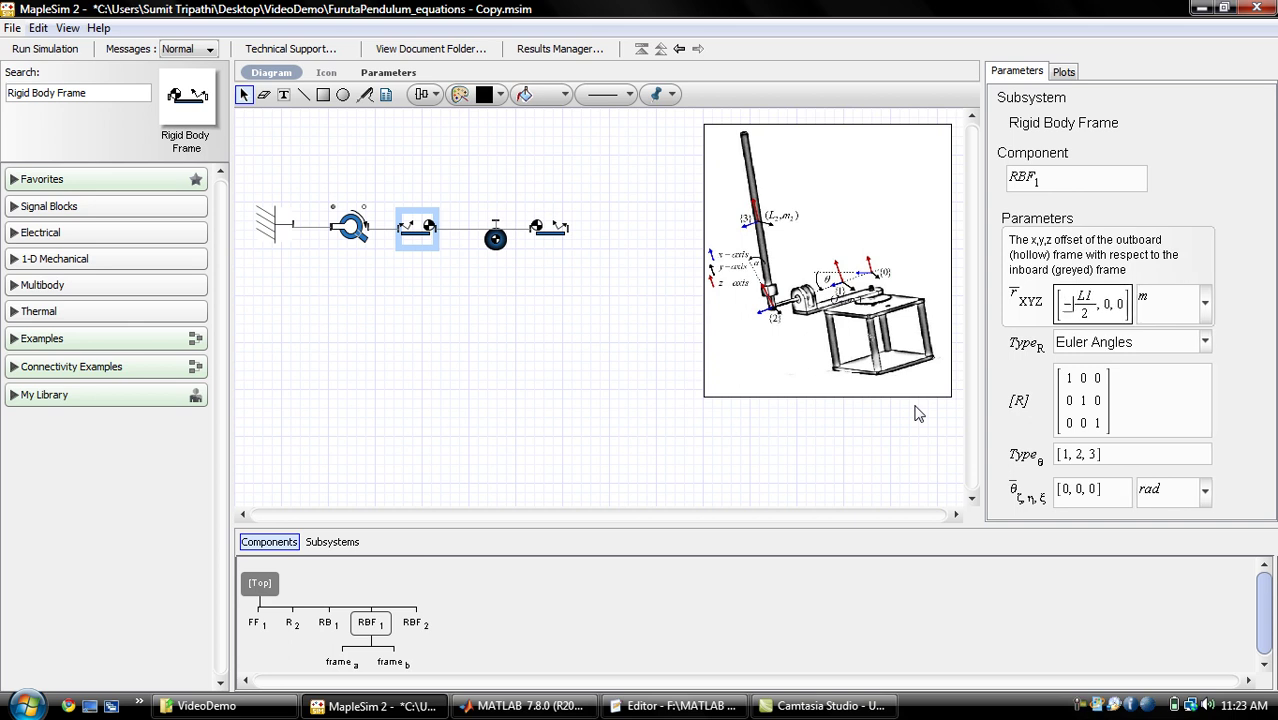
click(508, 352)
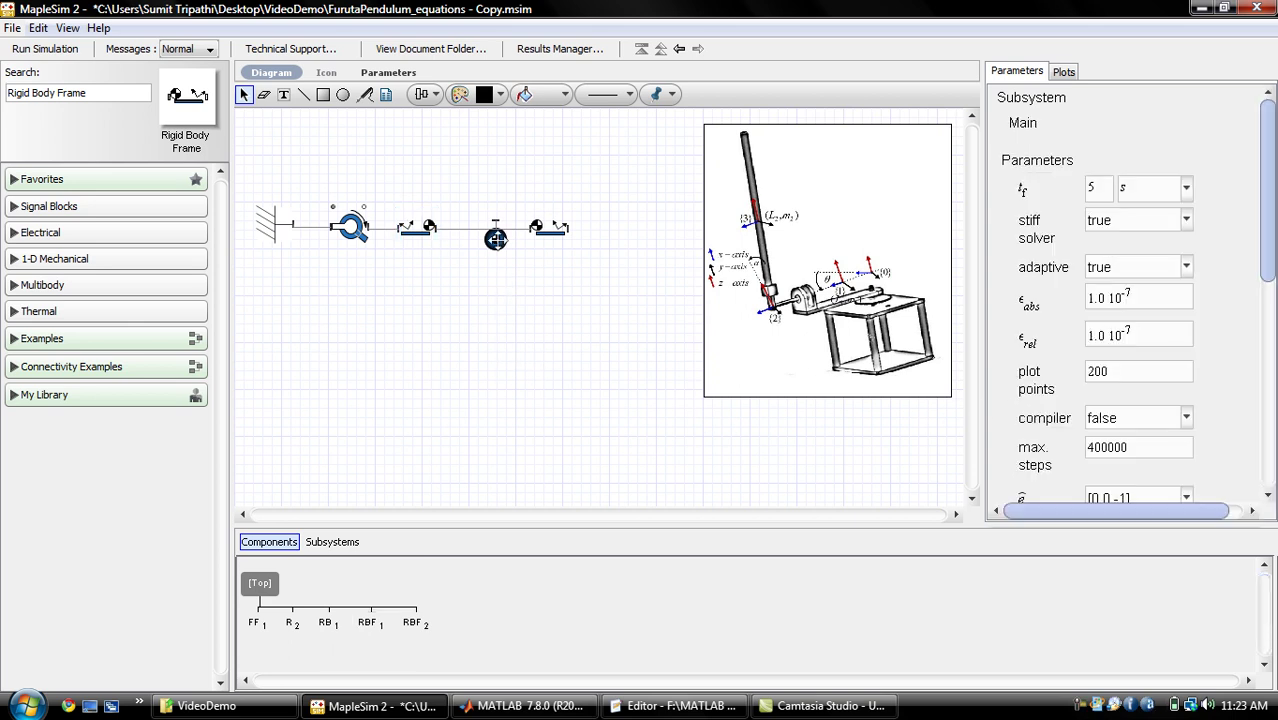
click(495, 238)
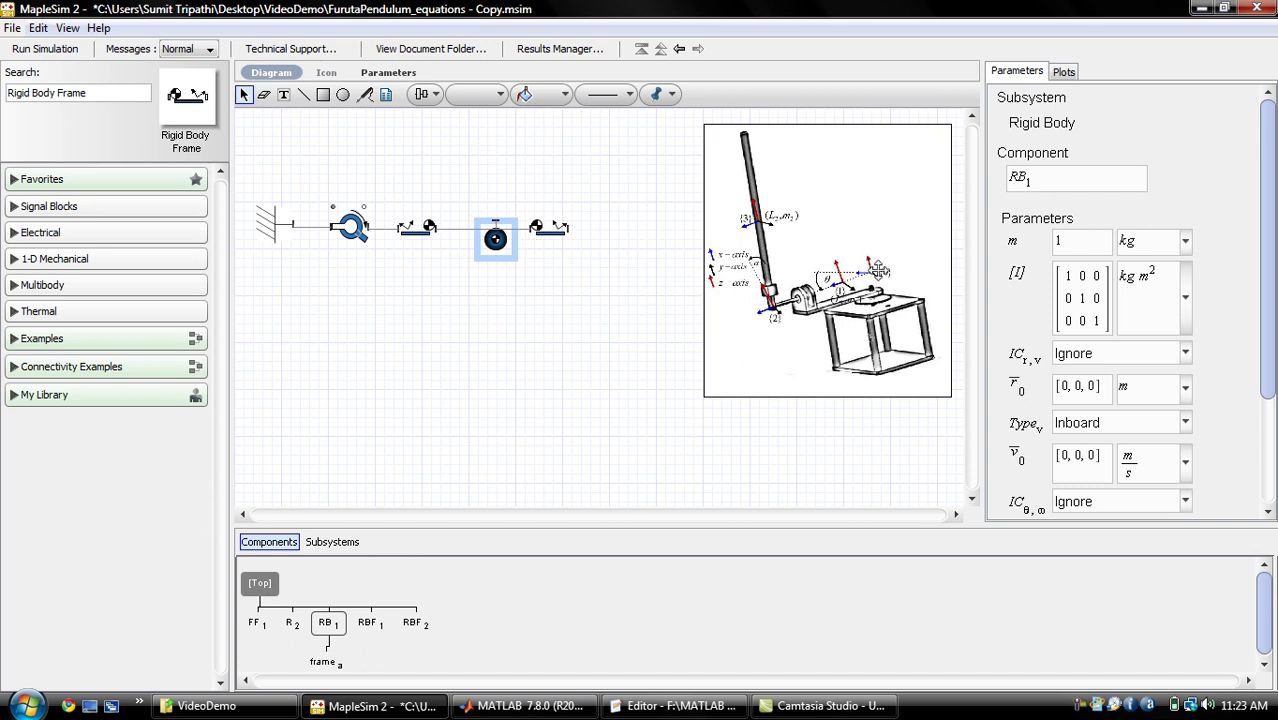
click(418, 228)
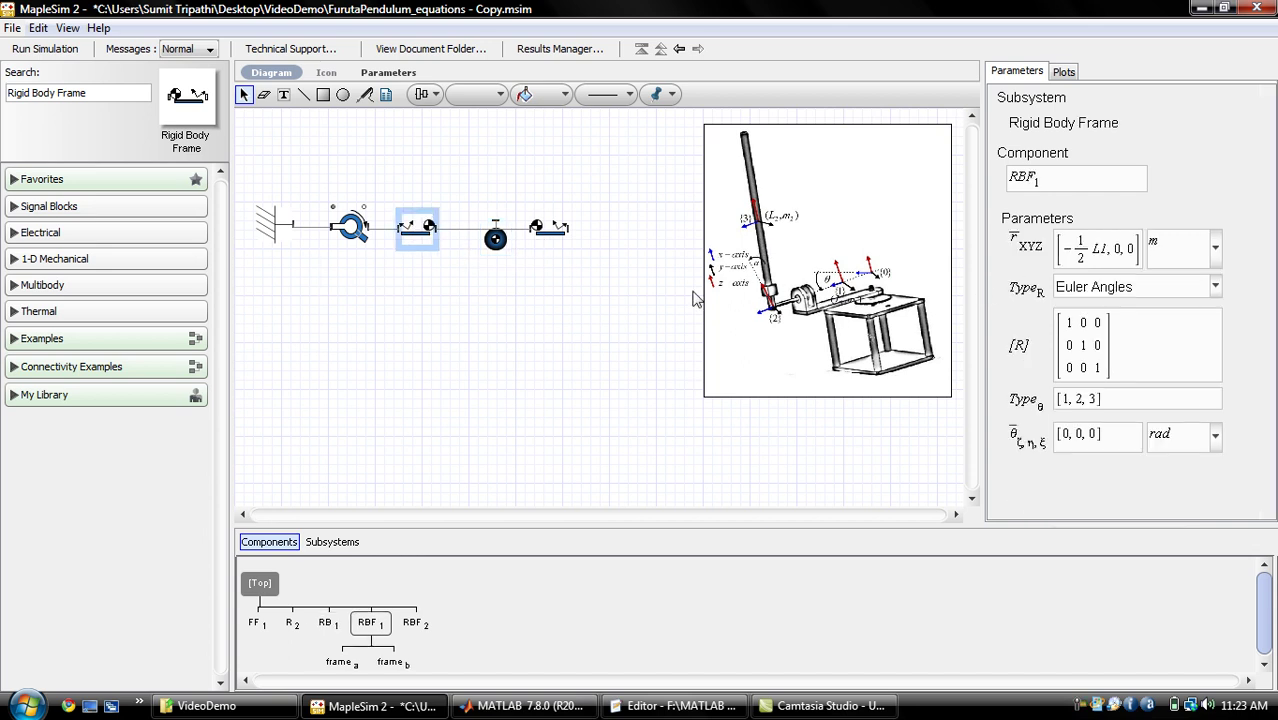
Step: Start replacing the 1 in RBF2's x offset with an L1 fraction
click(546, 232)
click(1077, 241)
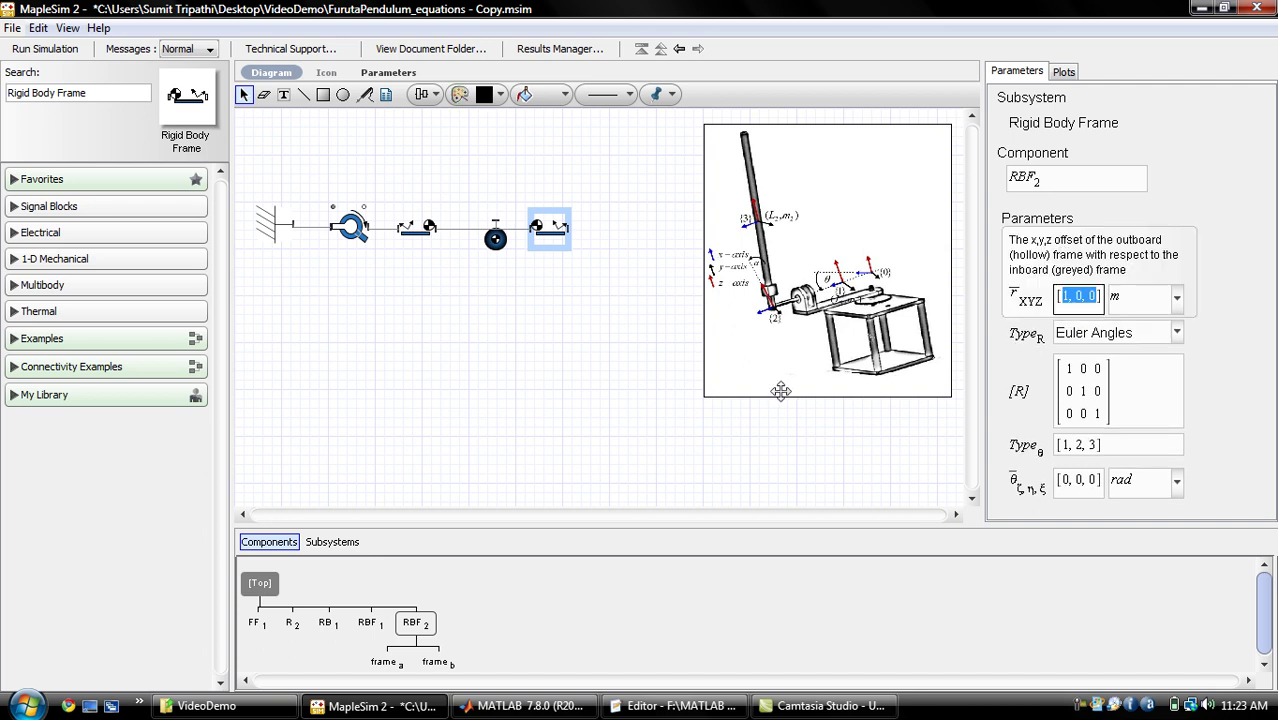
key(Left)
key(Delete)
text(L1/)
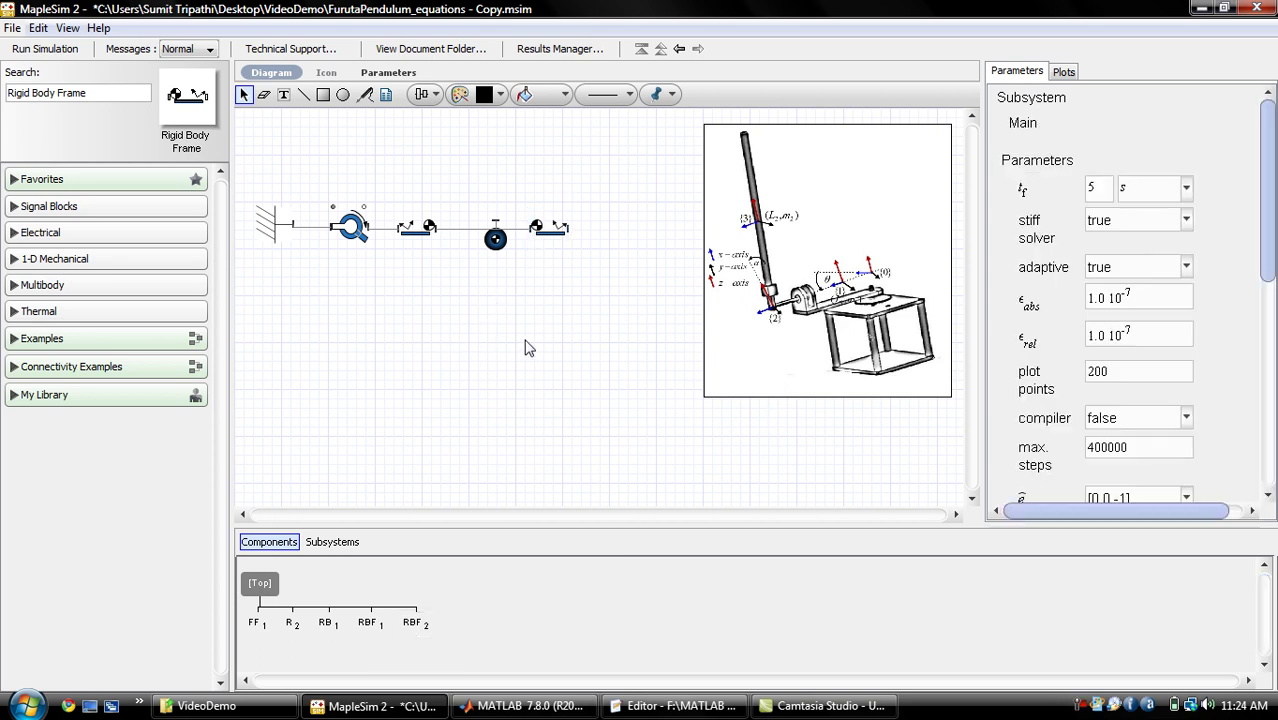
Step: Give RB1 mass m1 and inertia diagonal 0, I1, I1, then view the Parameters table
click(494, 239)
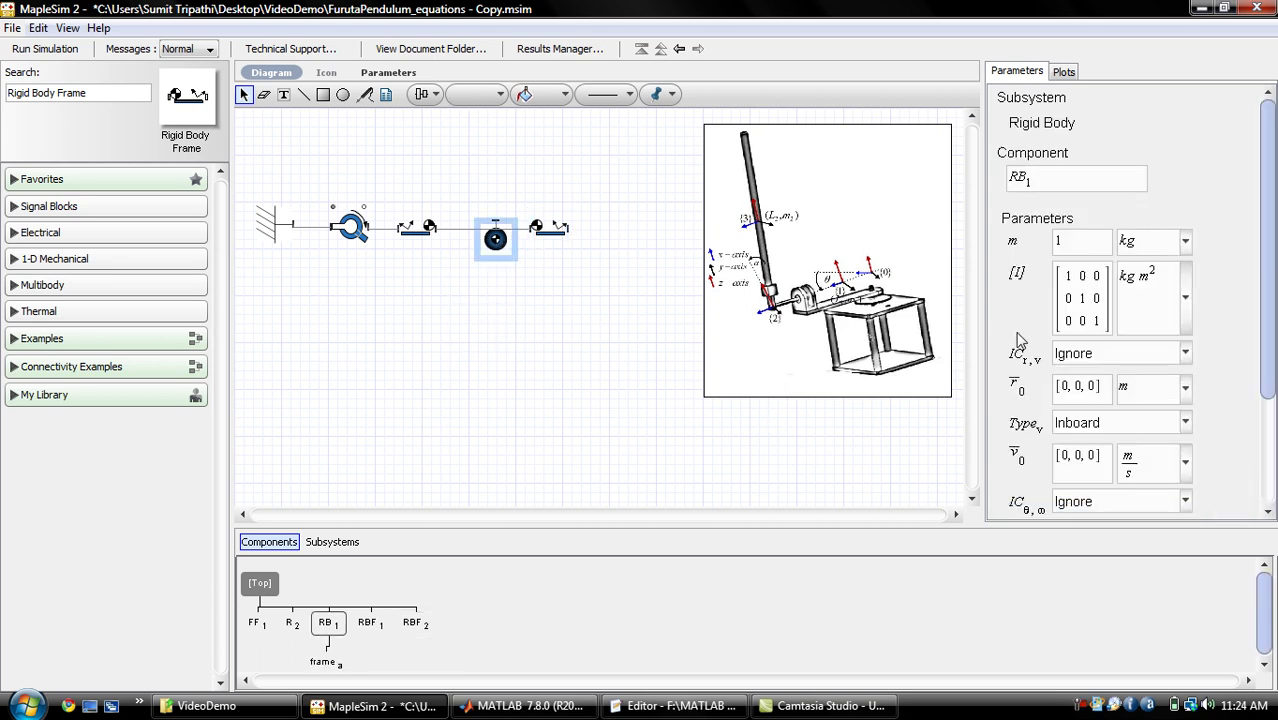
click(1088, 336)
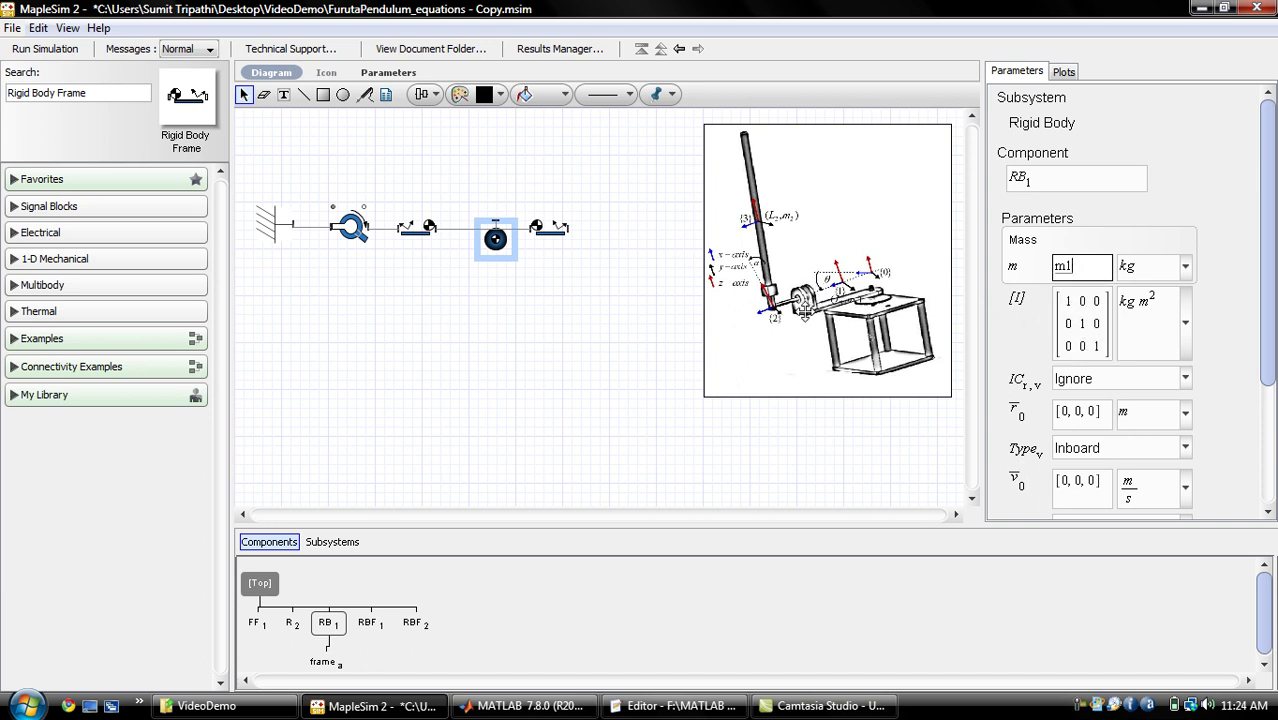
click(1088, 342)
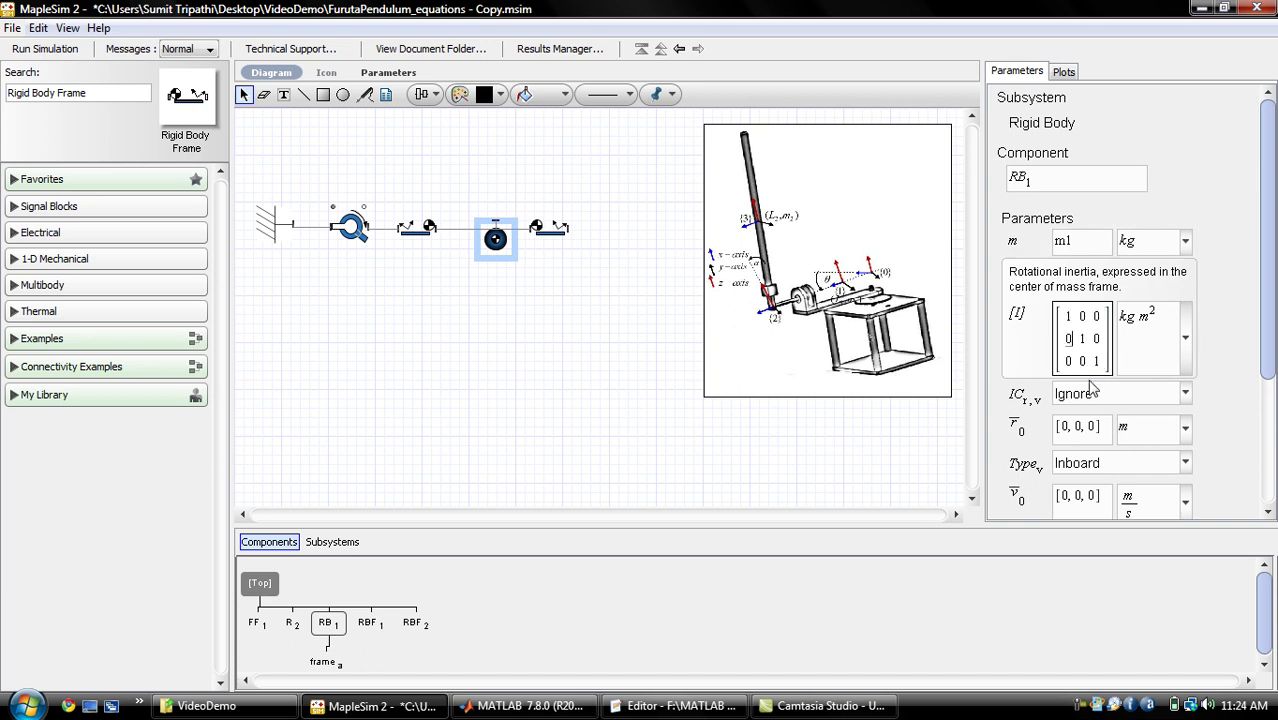
text(I)
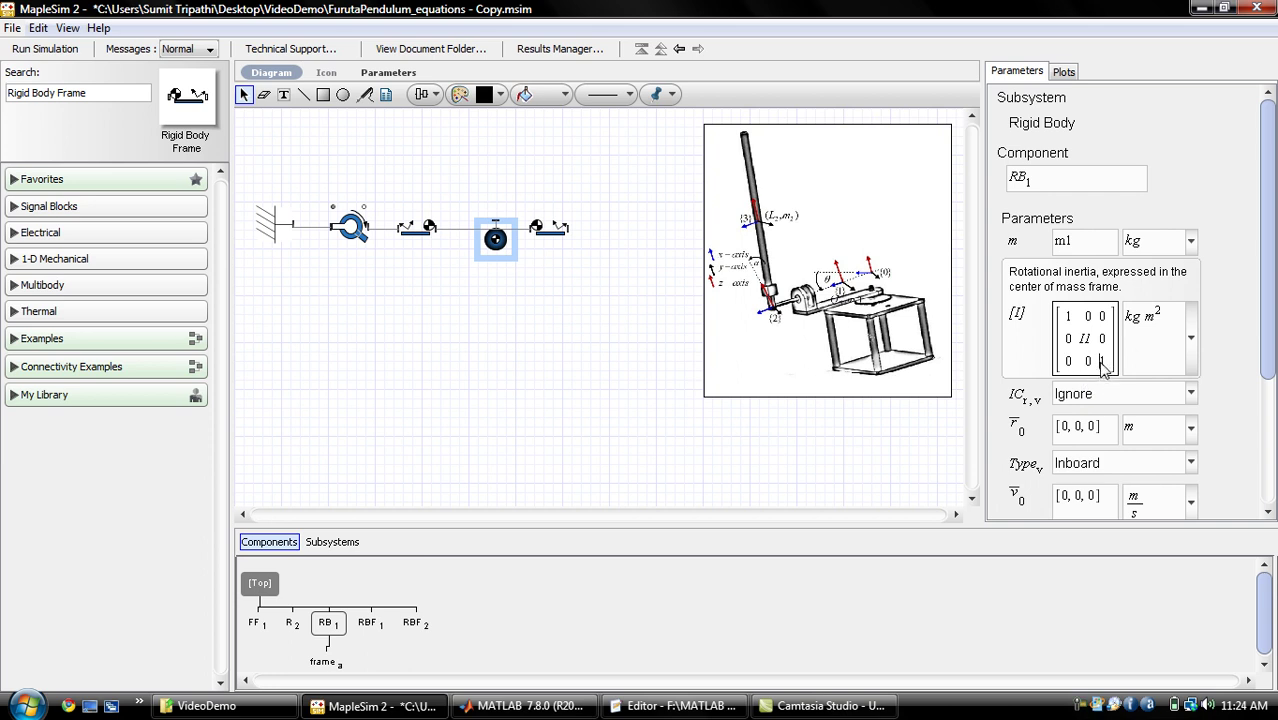
click(1101, 361)
text(I1)
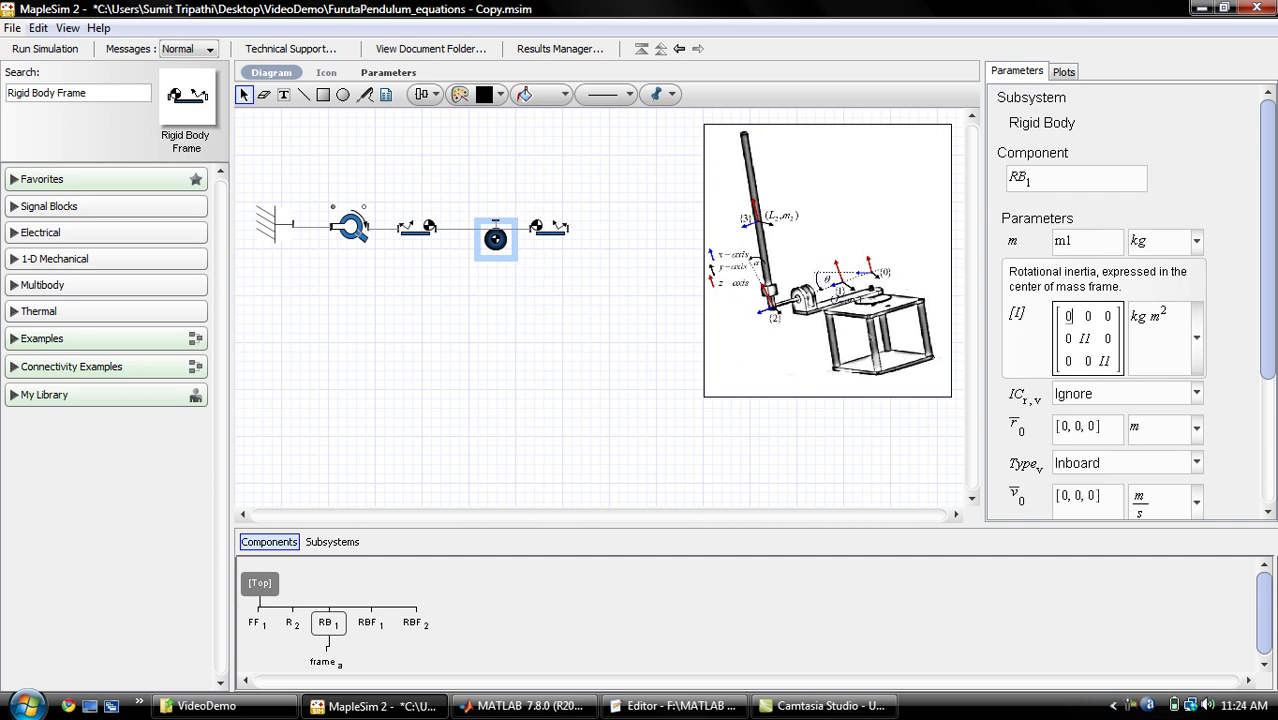
click(388, 72)
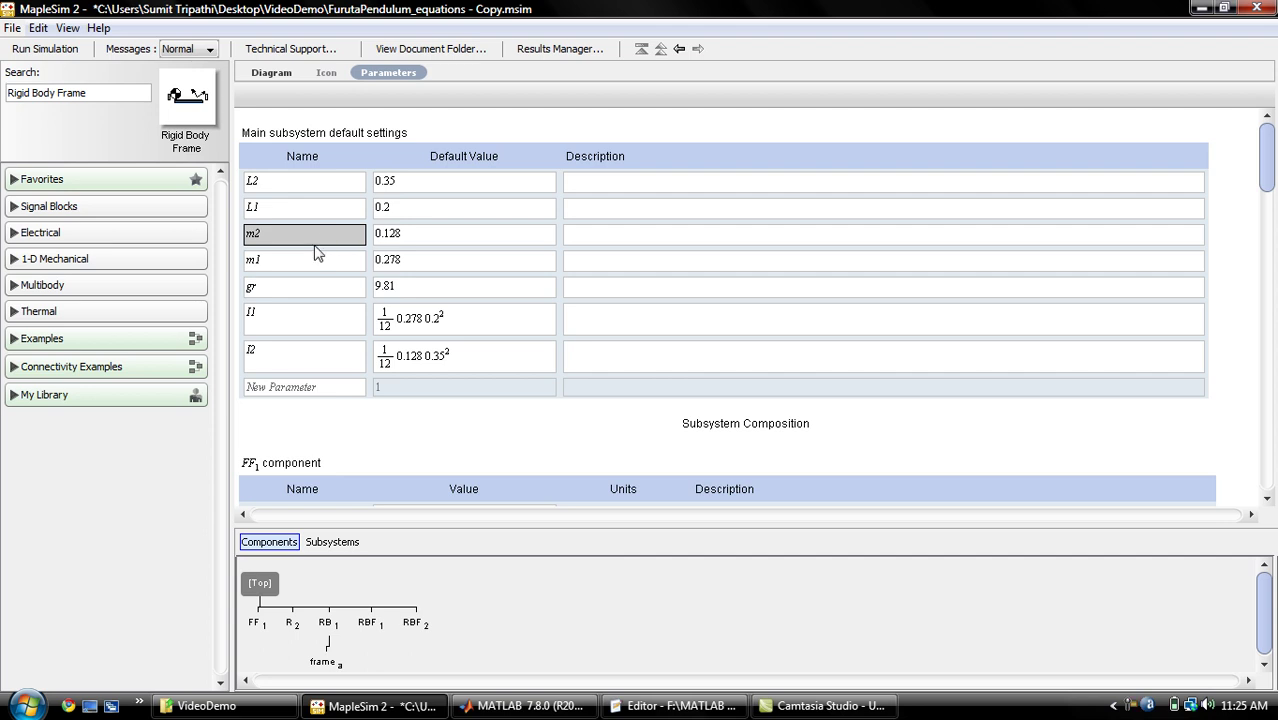
Step: Return to the Diagram view of the pendulum model
click(270, 73)
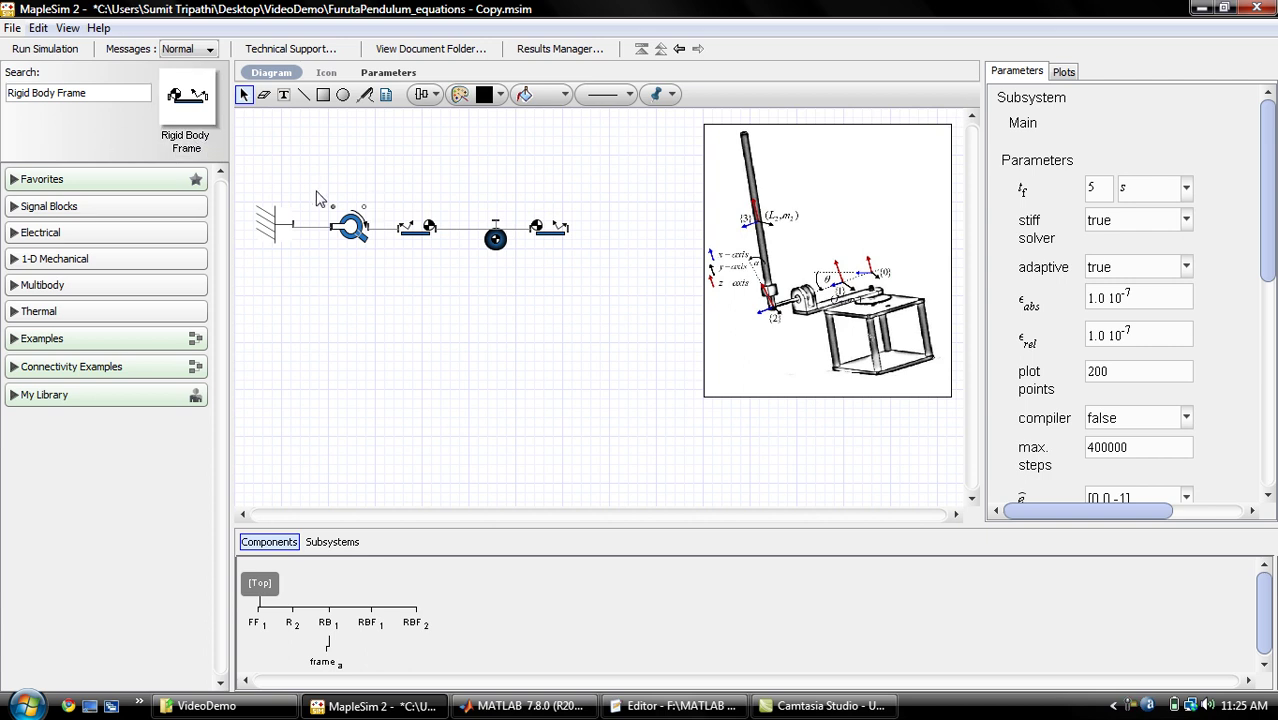
Step: Duplicate the R2–RBF1–RB1–RBF2 chain and wire the rotated copy R3 to RBF2
click(342, 212)
drag(290, 184, 596, 300)
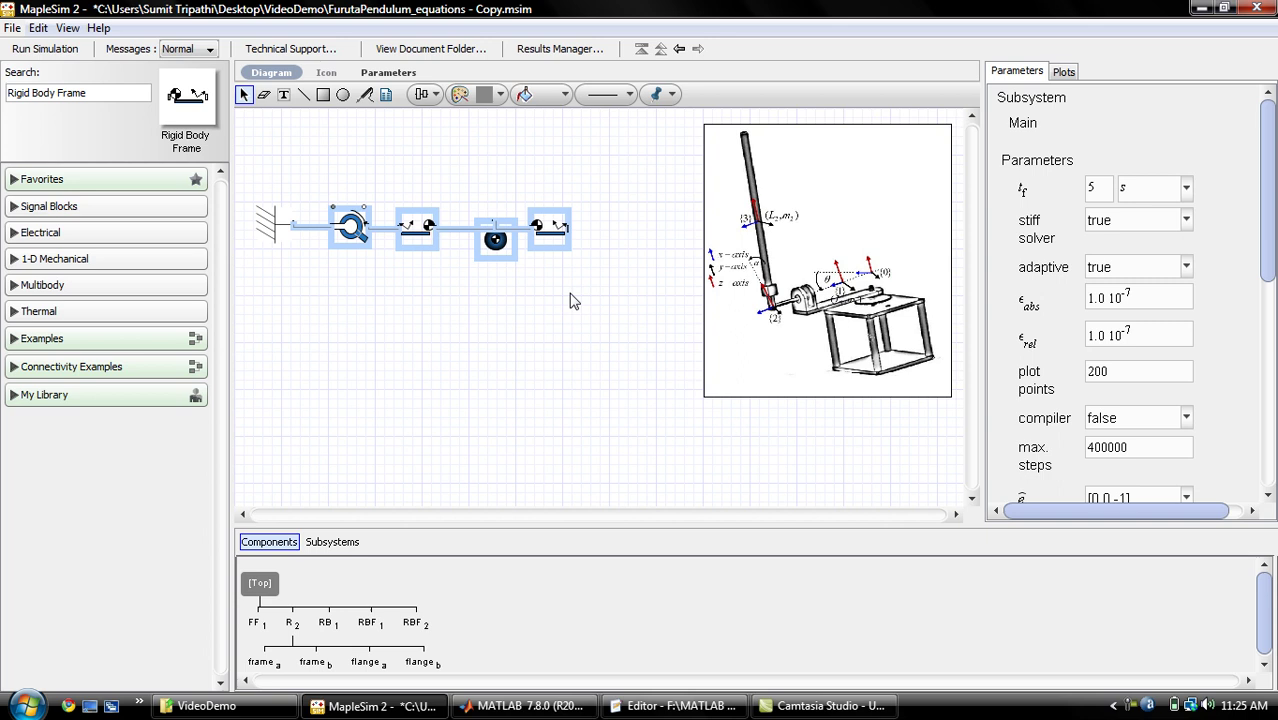
click(562, 353)
key(ctrl+v)
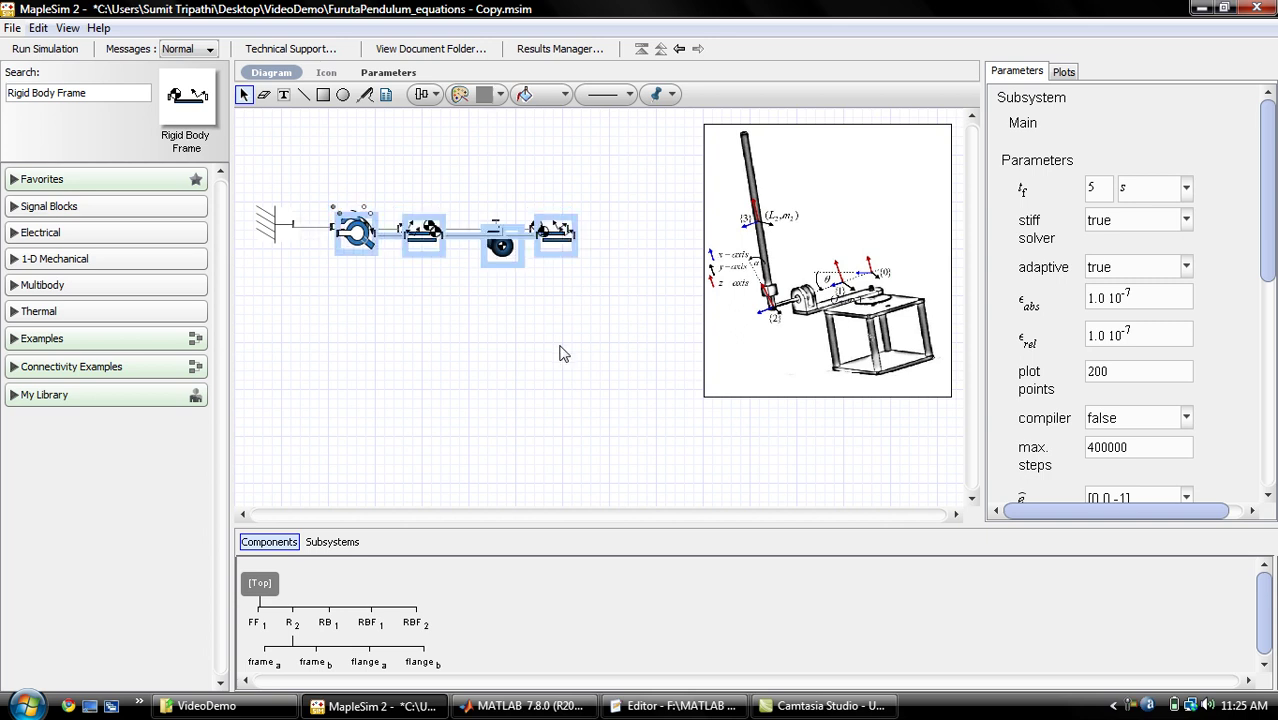
drag(424, 240, 598, 282)
click(562, 365)
click(604, 291)
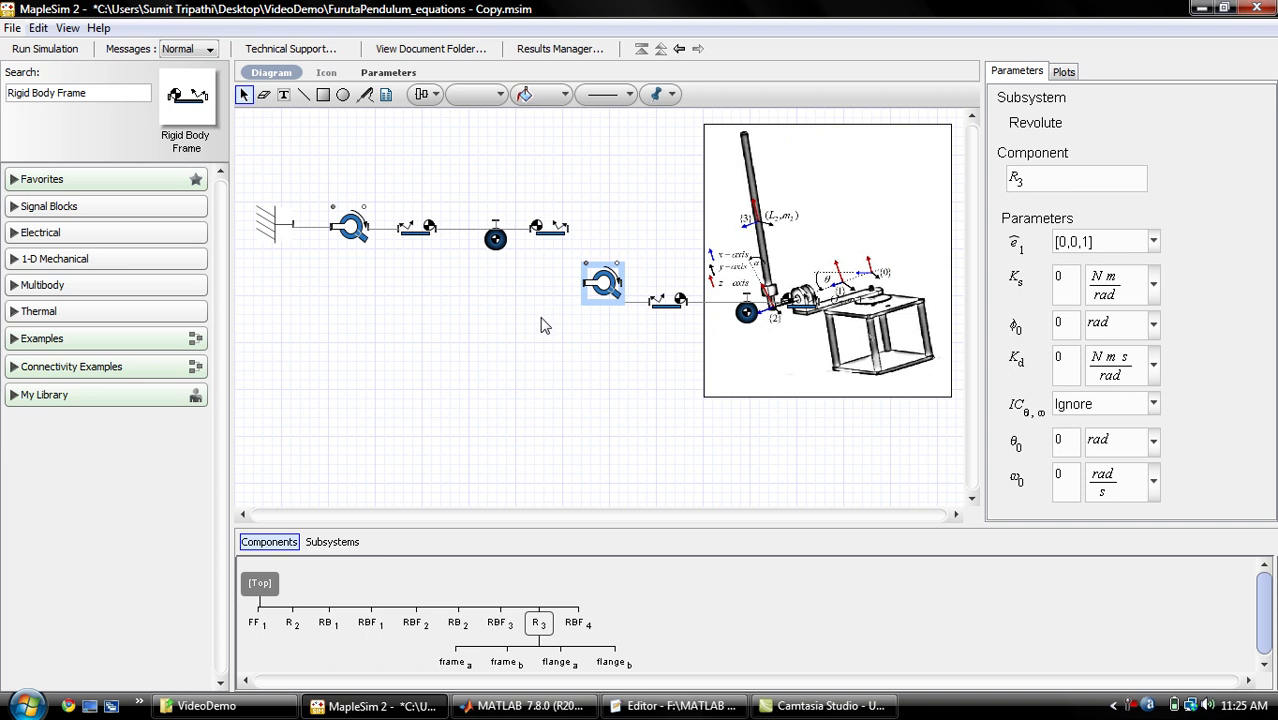
key(ctrl+r)
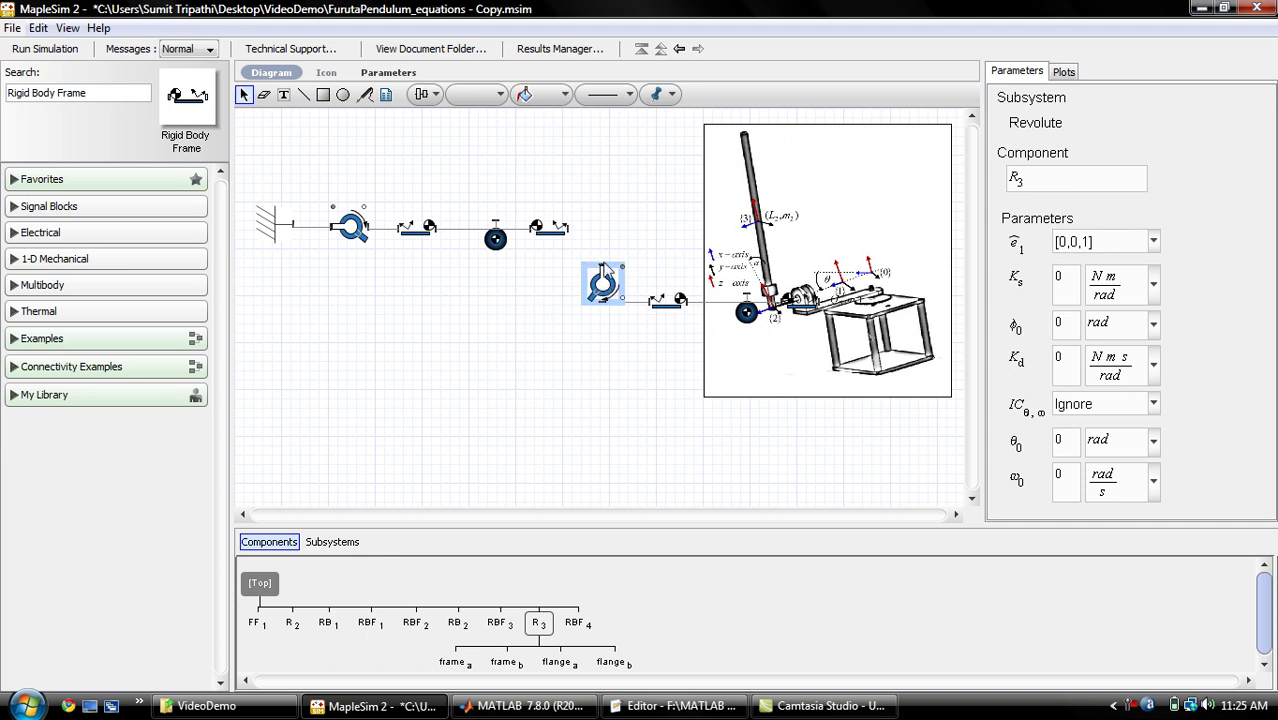
drag(603, 266, 567, 229)
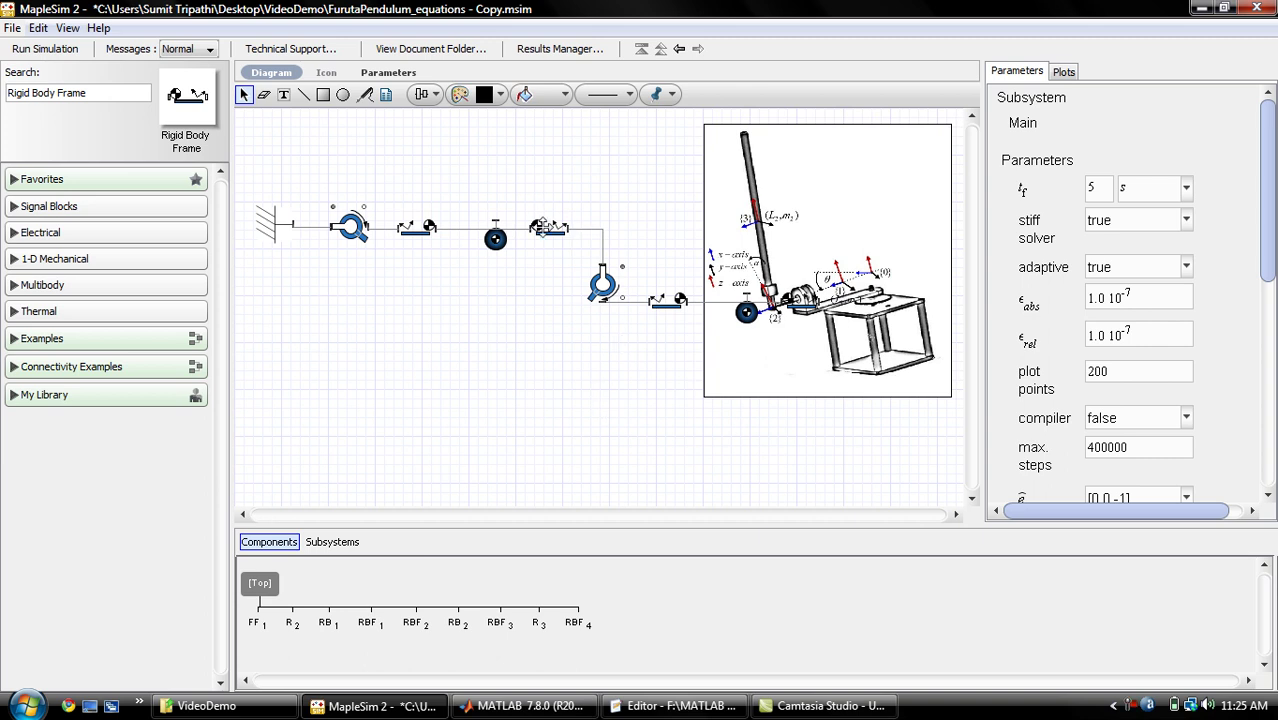
Step: Stack RBF4, RB2 and RBF3 vertically below R3, rotating both frames upright
drag(665, 300, 628, 354)
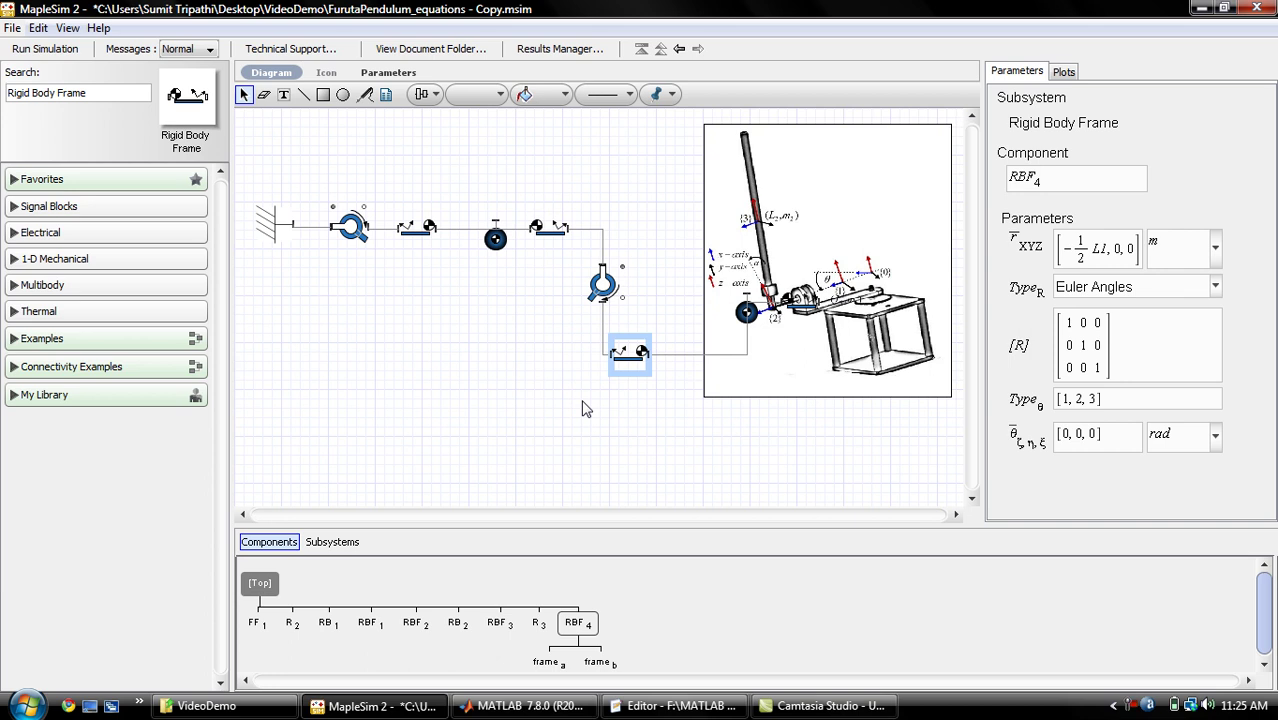
key(ctrl+r)
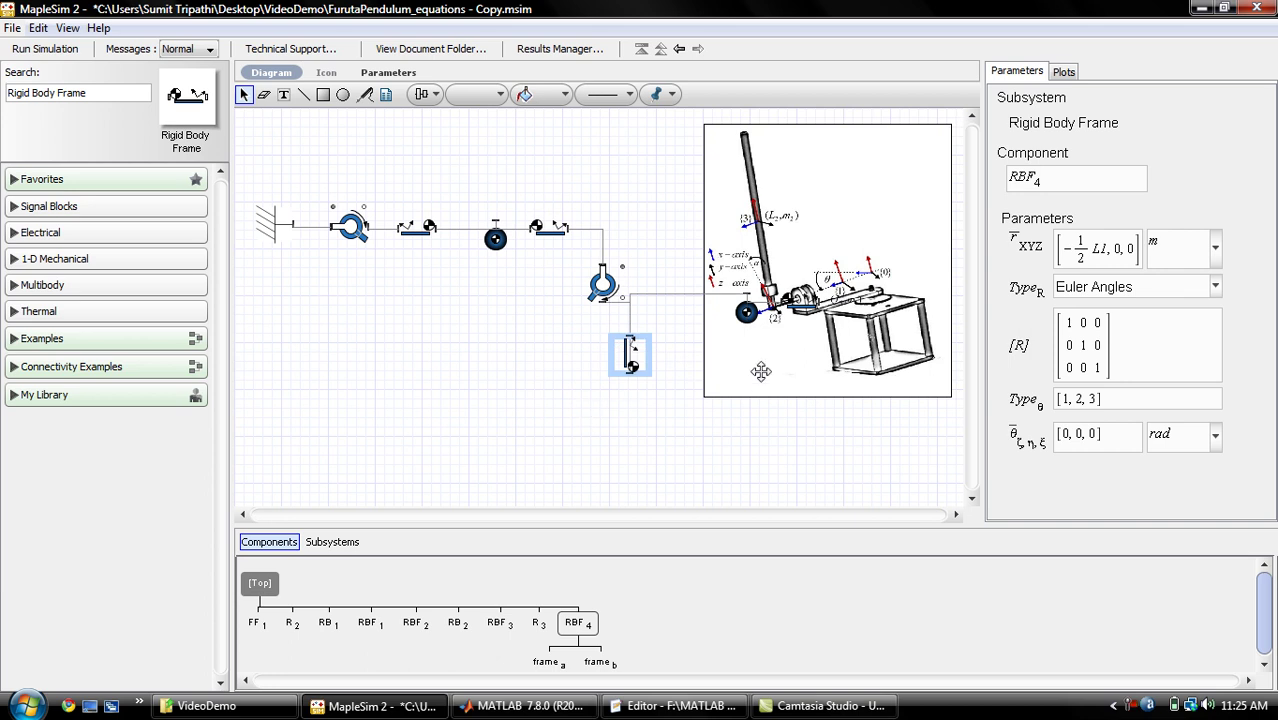
drag(757, 316, 635, 425)
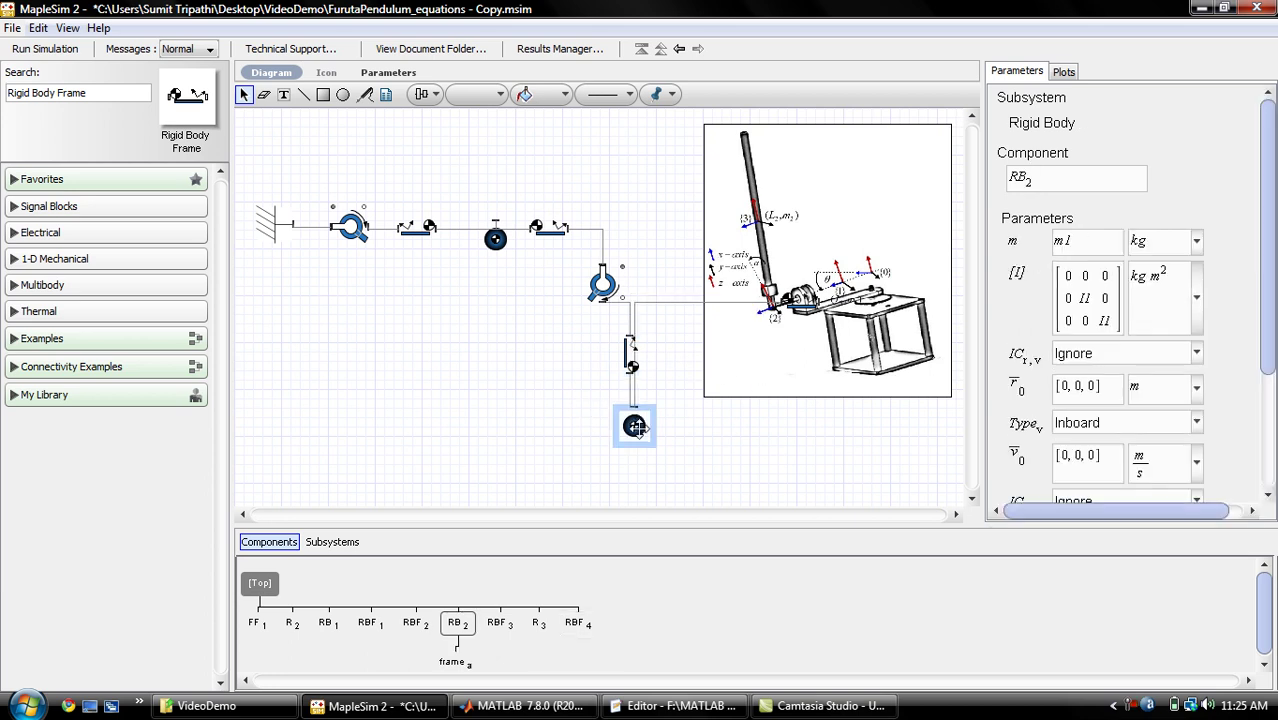
drag(790, 305, 653, 478)
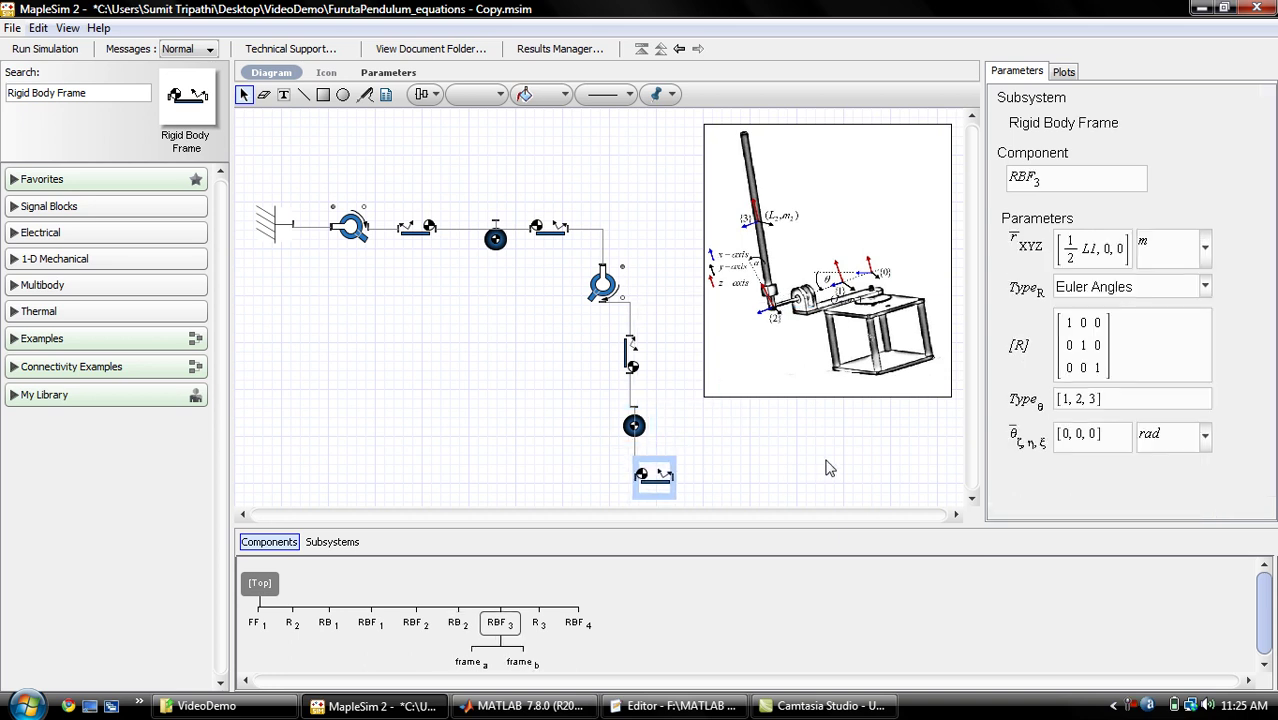
key(ctrl+r)
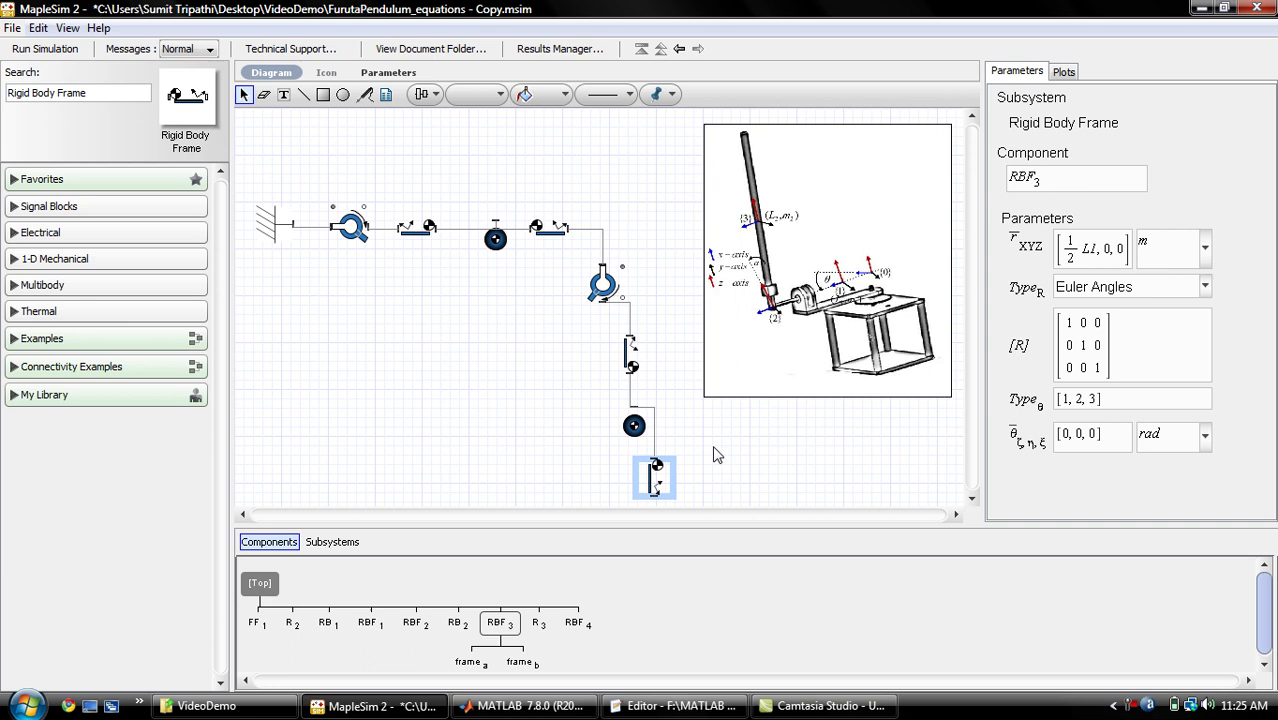
drag(655, 470, 634, 474)
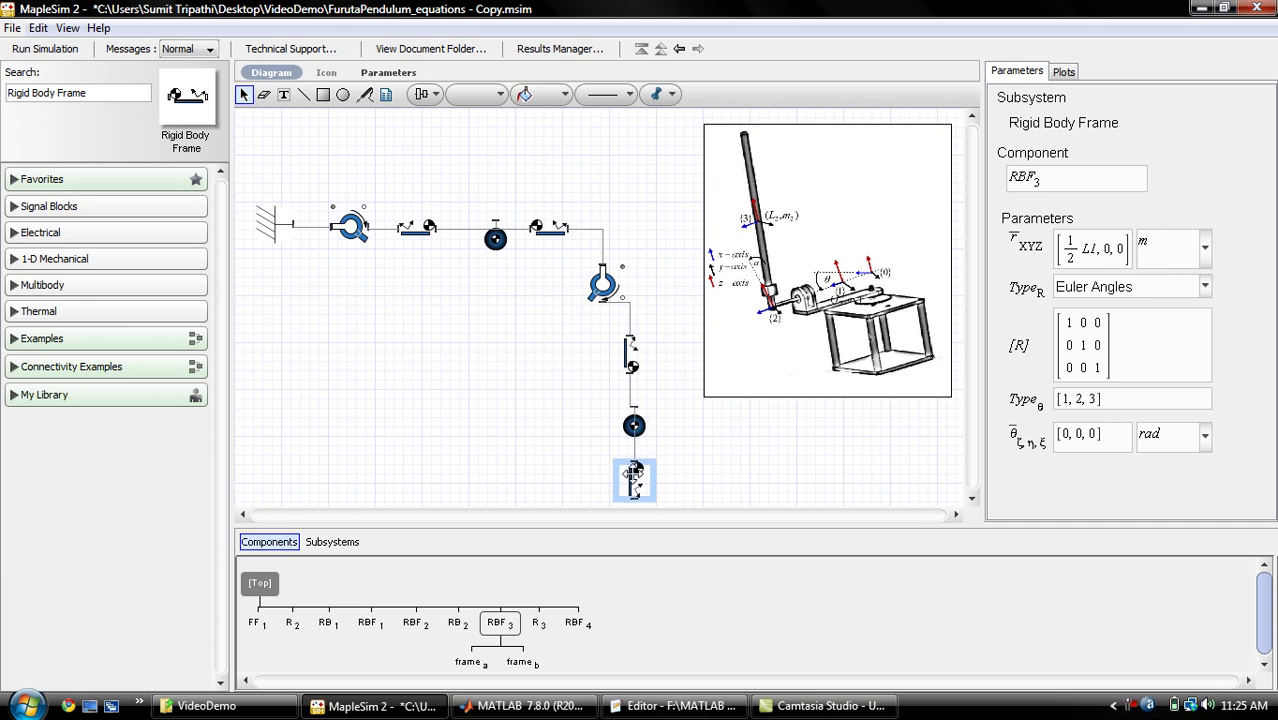
click(699, 463)
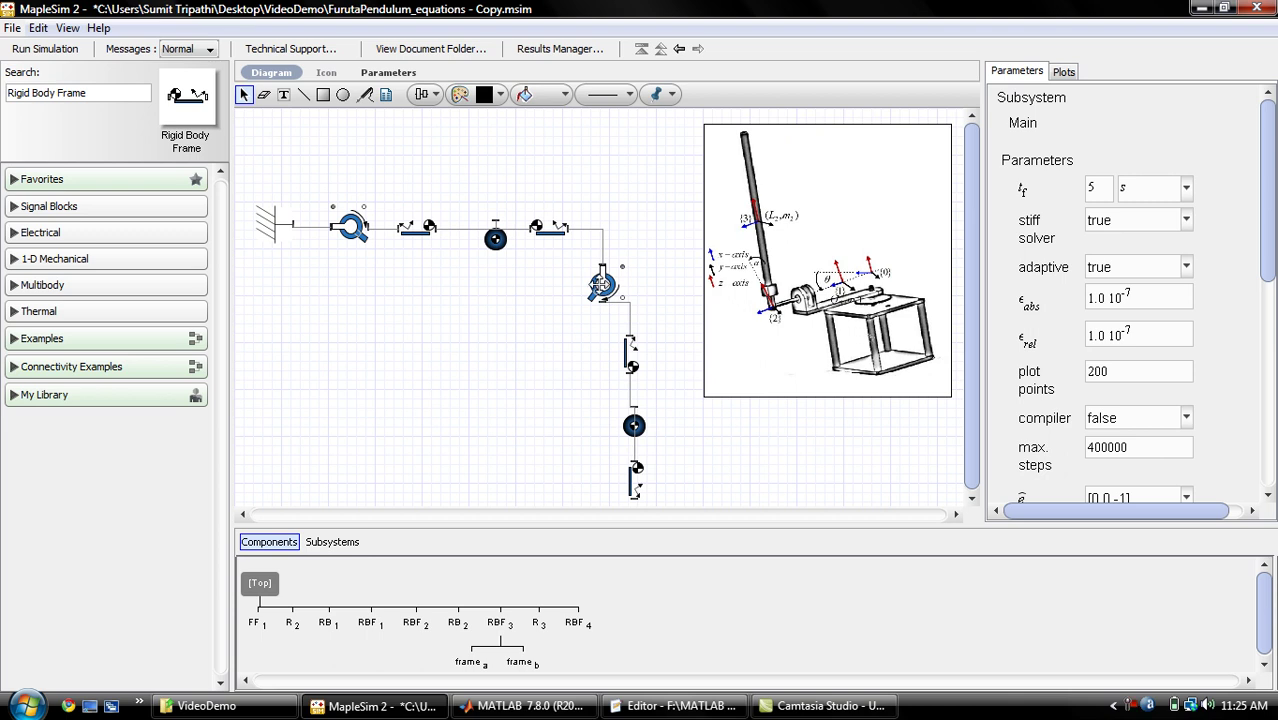
Step: Set joint R3's rotation axis to [1,0,0] and enter L2/2
click(603, 285)
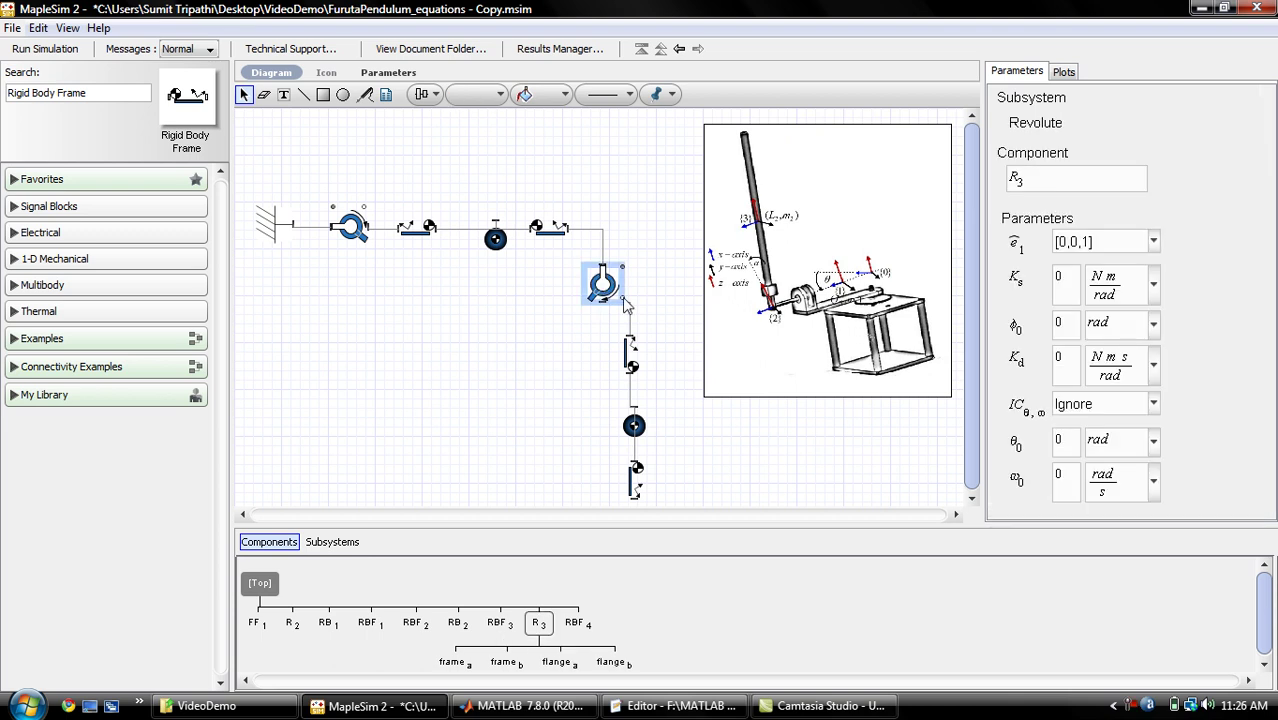
click(1155, 243)
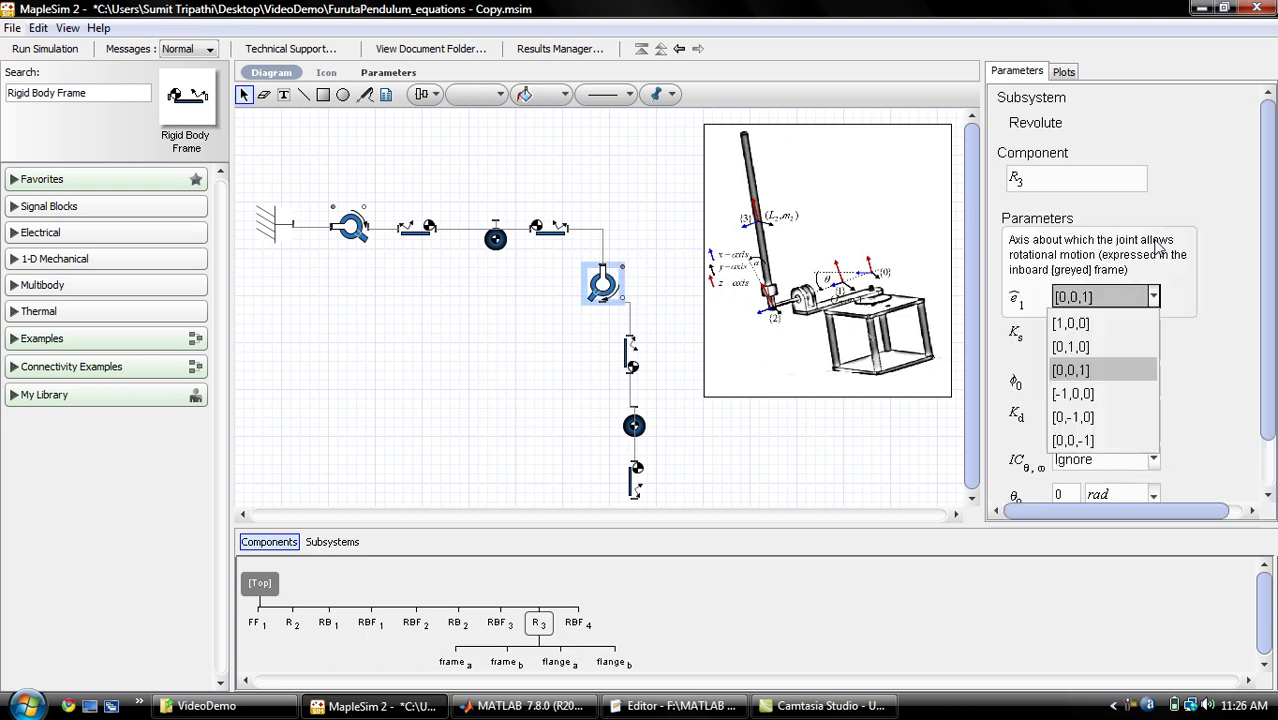
click(1108, 324)
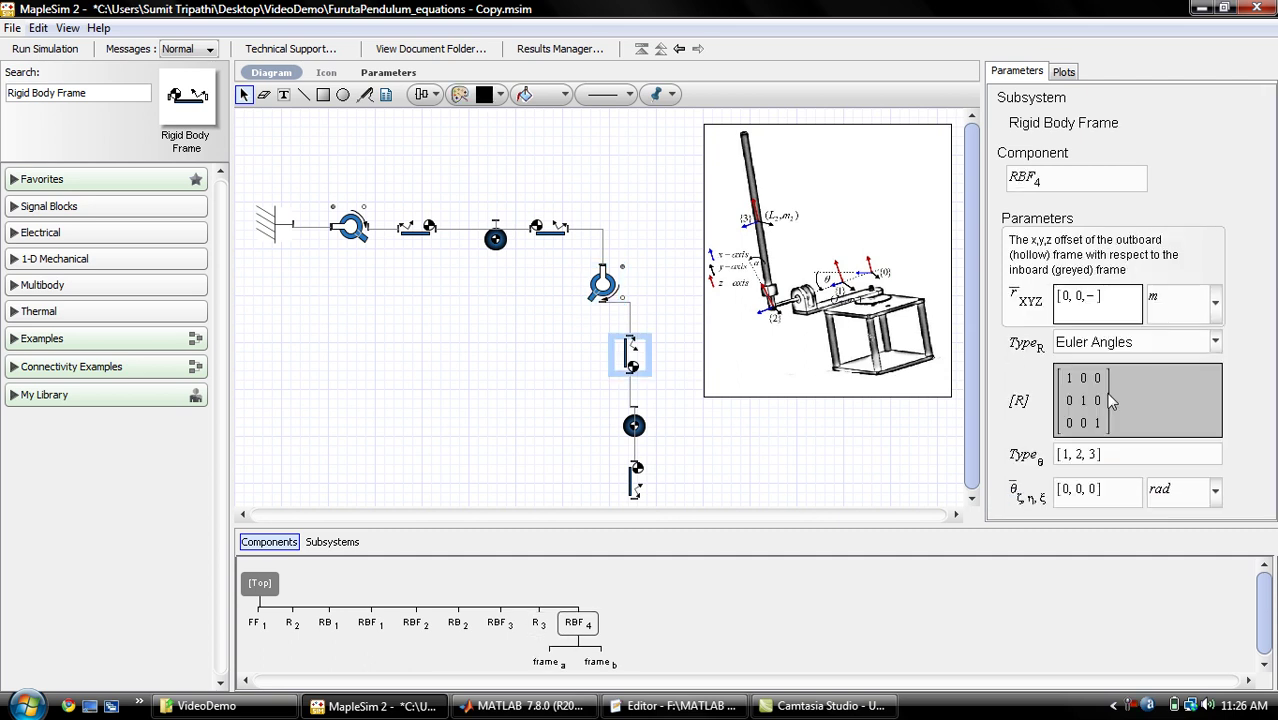
text(L2/2)
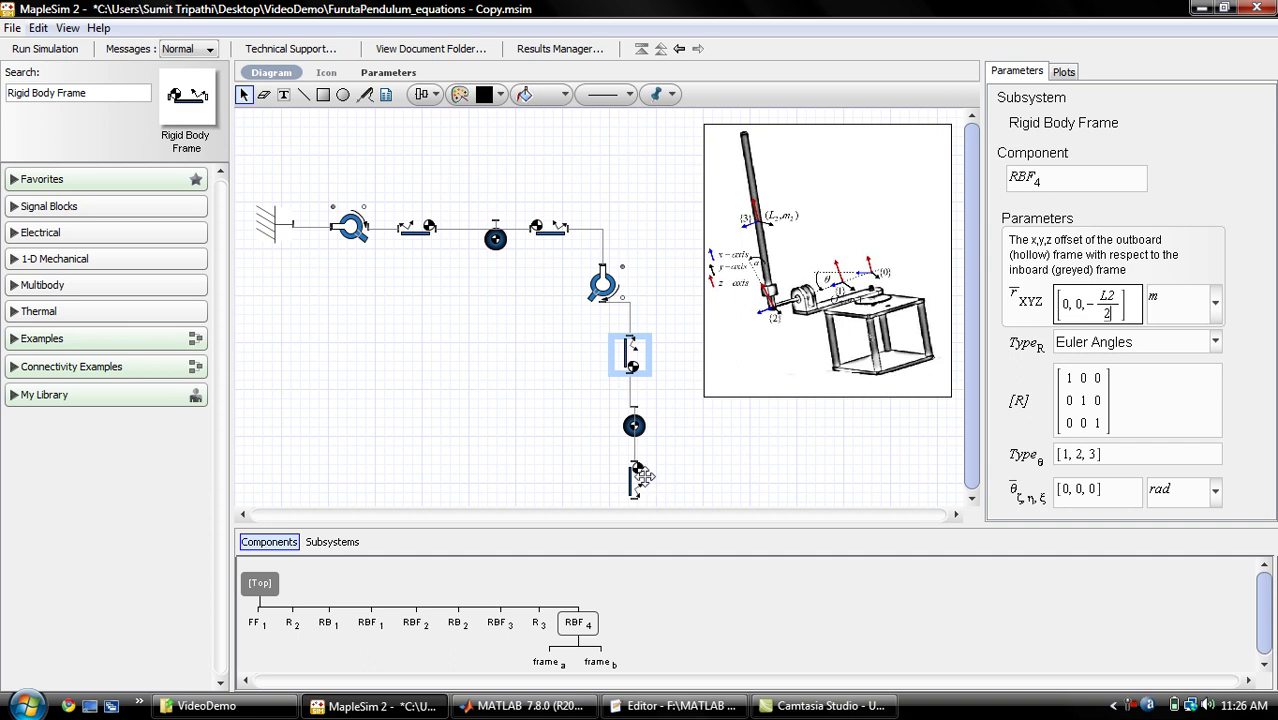
Step: Change RBF3's offset vector to [0, 0, L2/2]
click(636, 478)
click(1092, 248)
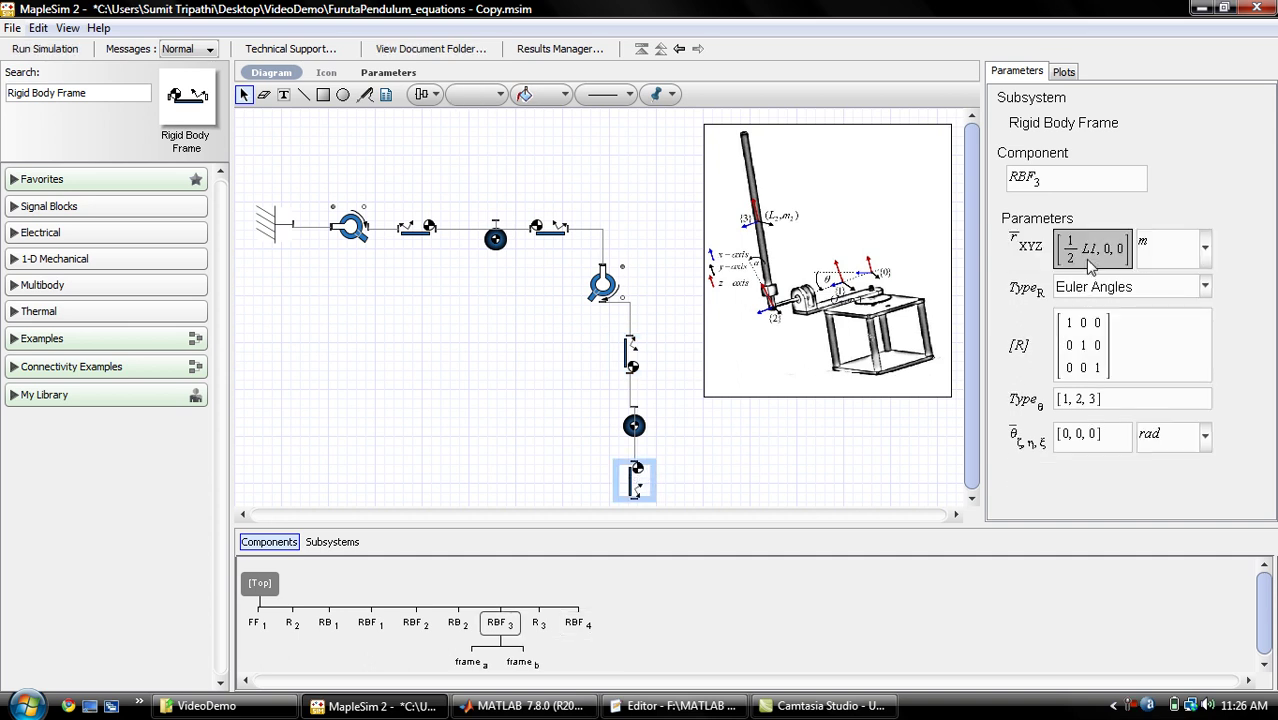
key(Right)
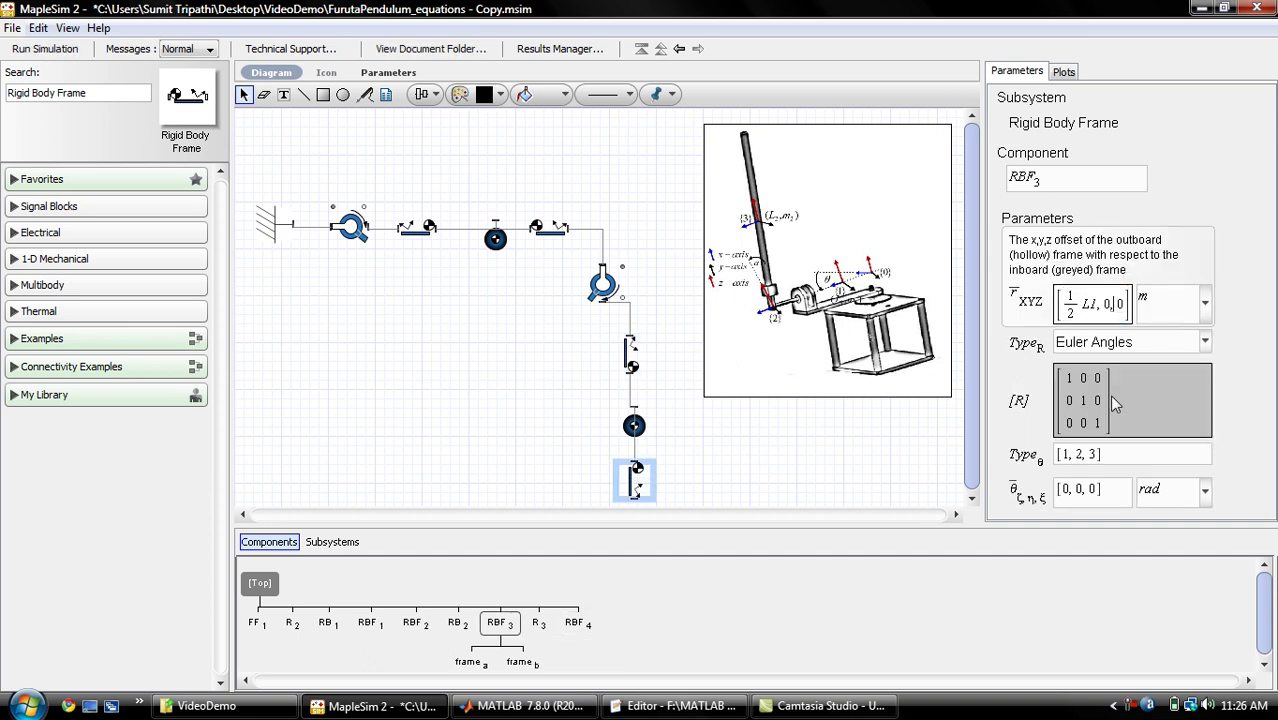
key(BackSpace)
key(BackSpace)
key(BackSpace)
key(BackSpace)
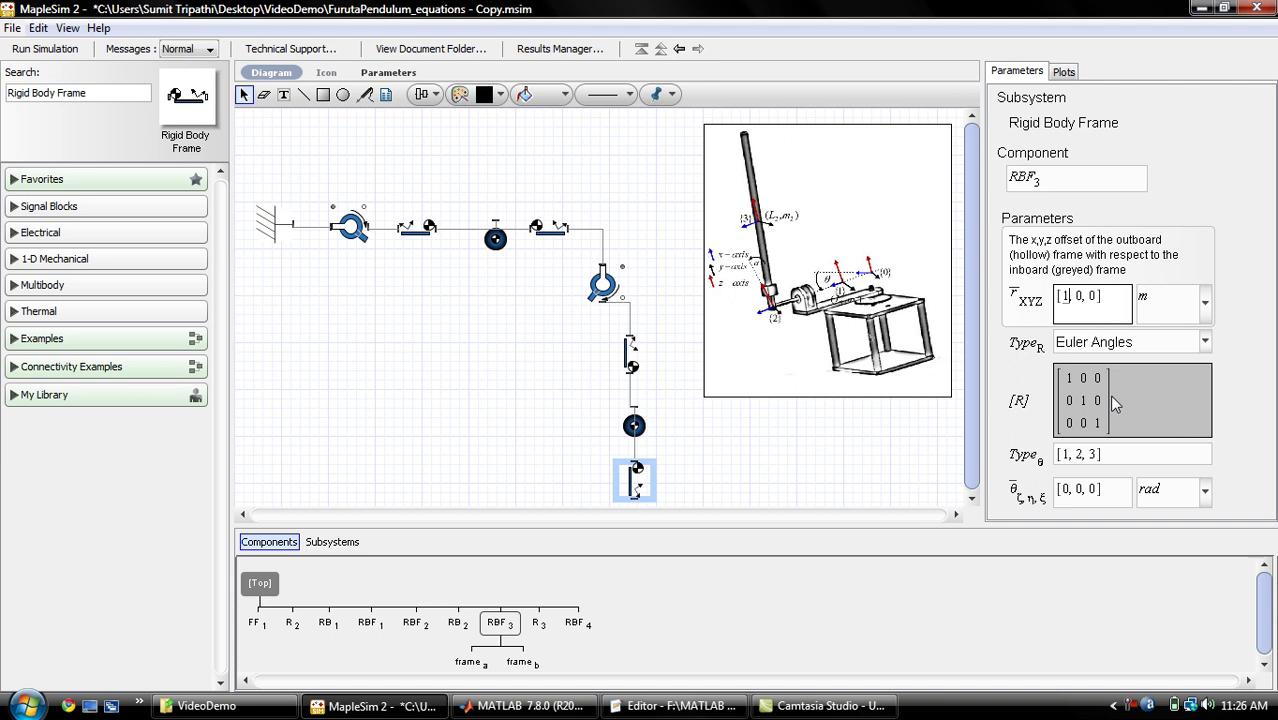
text(0)
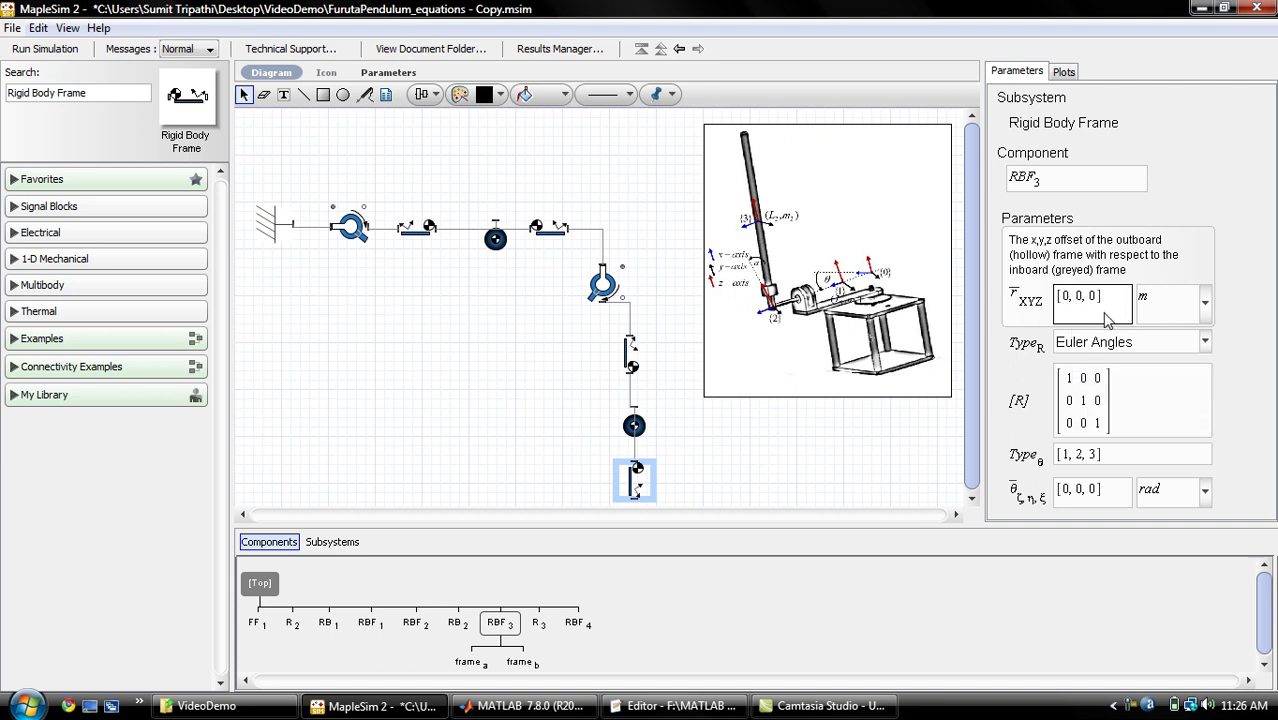
key(Right)
key(Right)
key(Right)
key(Right)
key(Right)
key(Delete)
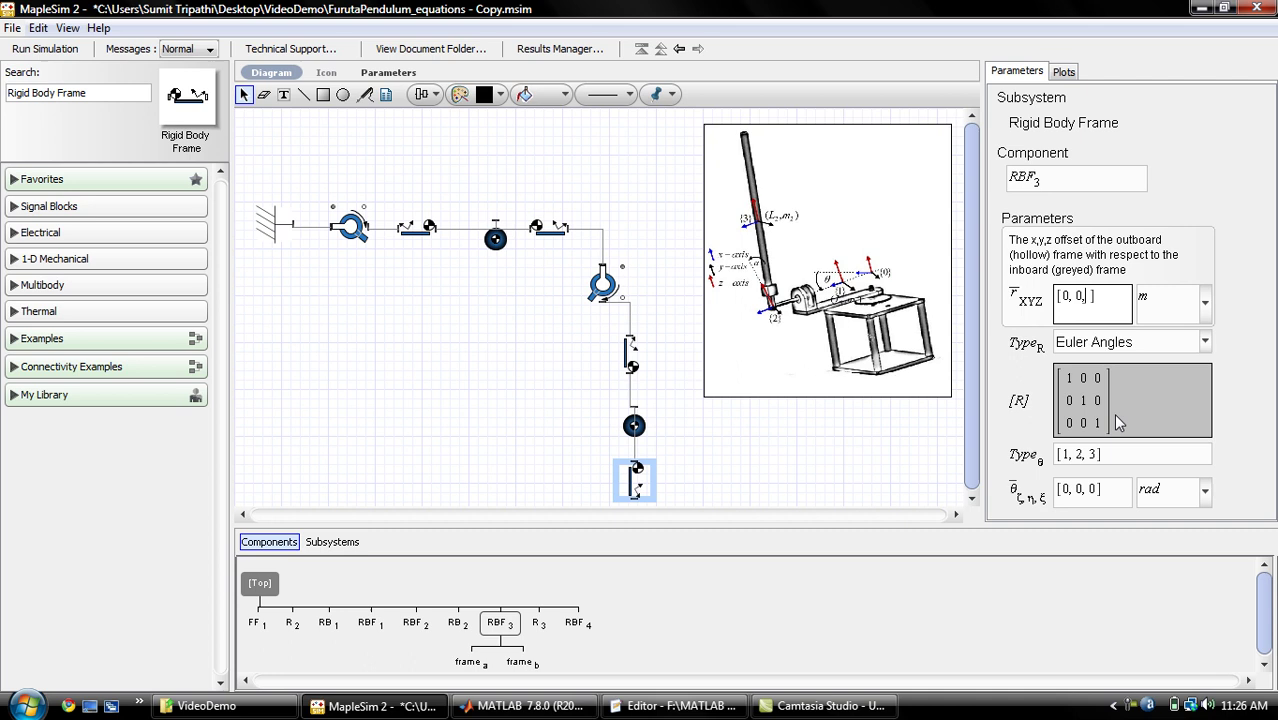
text(L2/2)
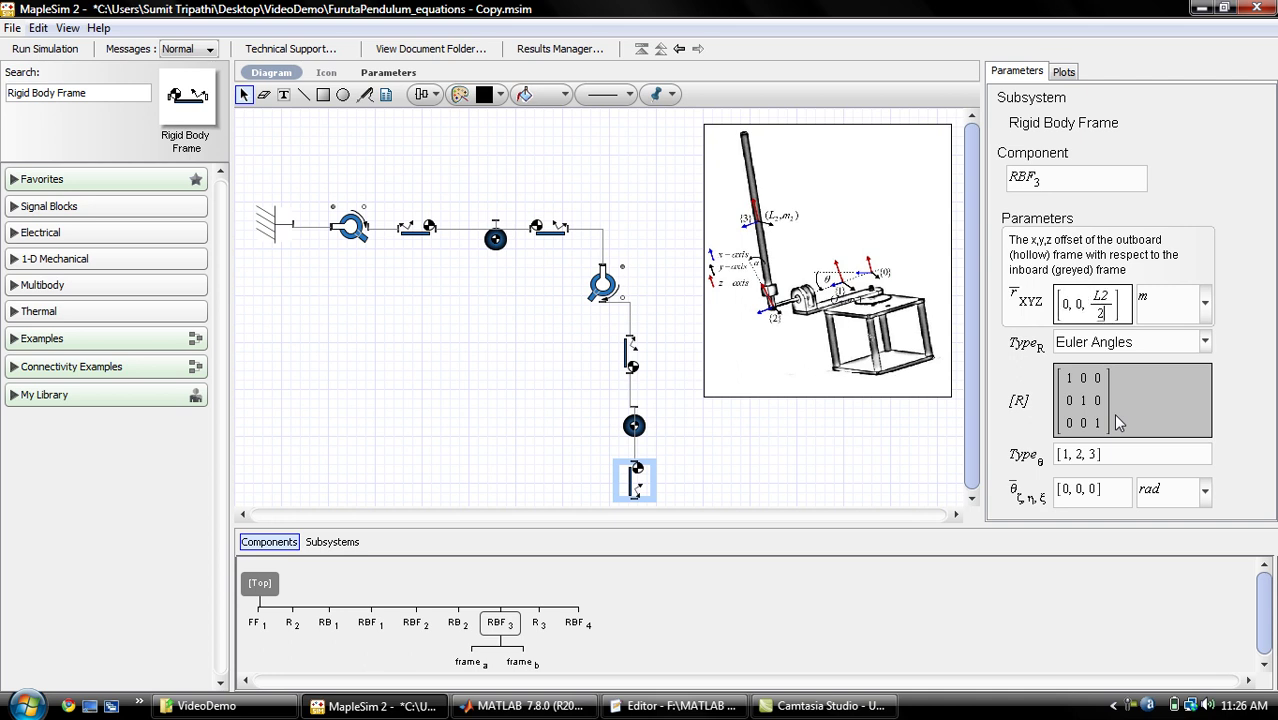
Step: Set rigid body RB2's mass to m2
click(726, 451)
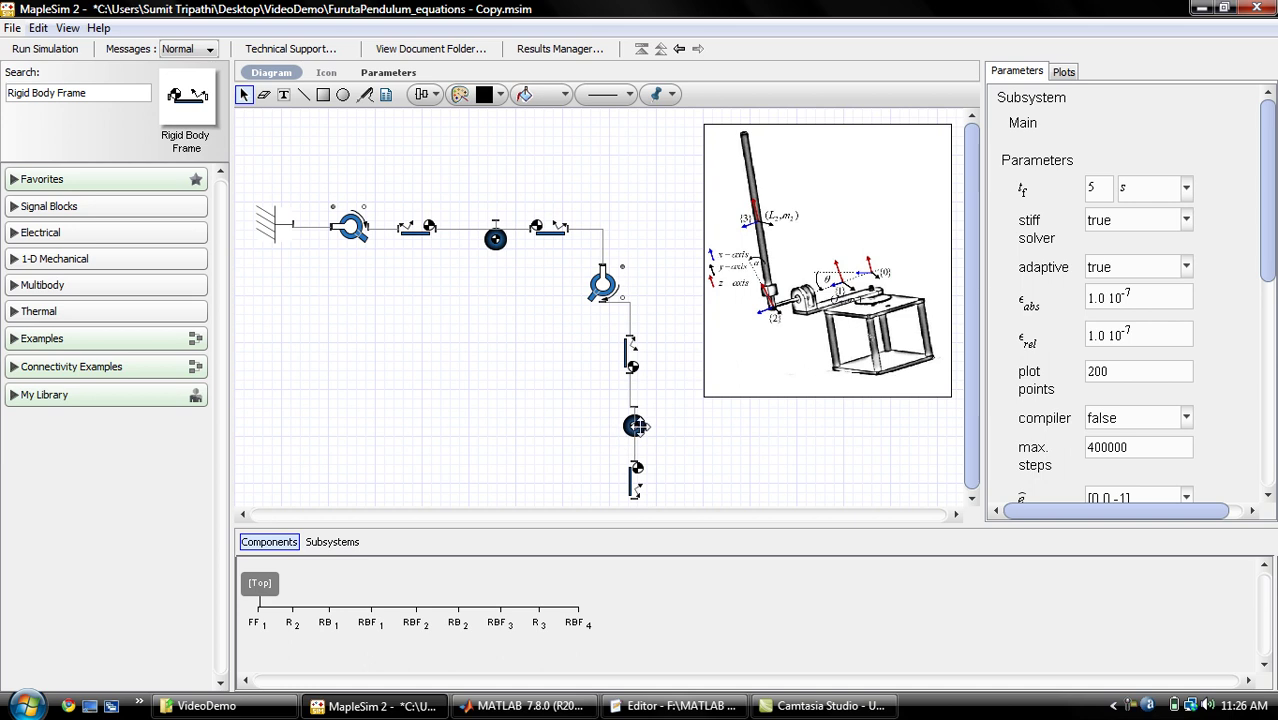
click(636, 427)
click(1067, 265)
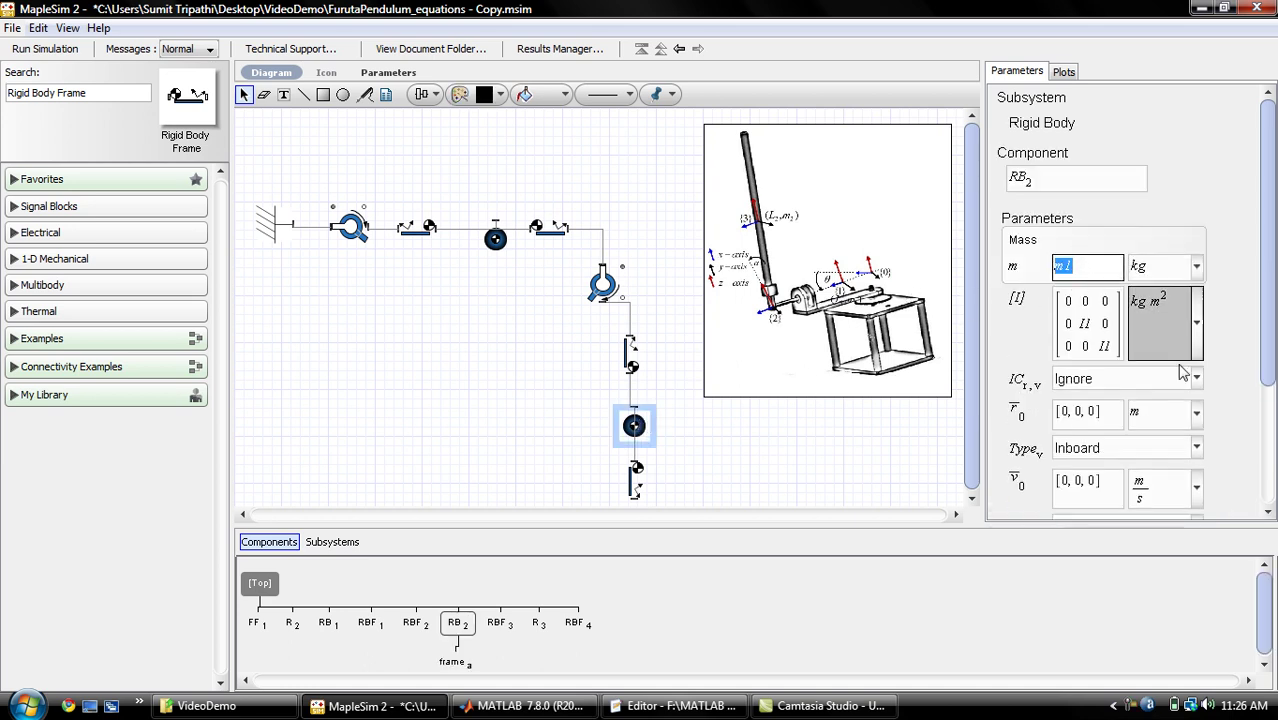
click(561, 434)
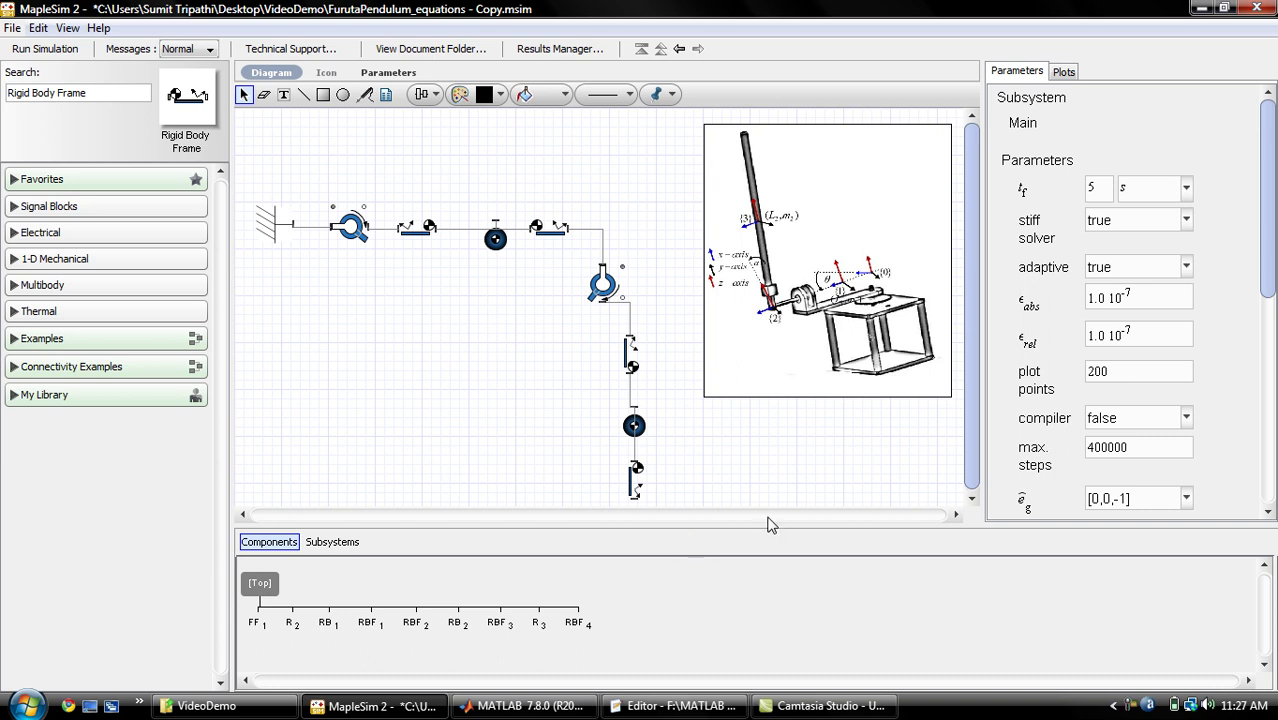
Step: Give RB2 the inertia matrix diag(I2, I2, 0)
click(634, 425)
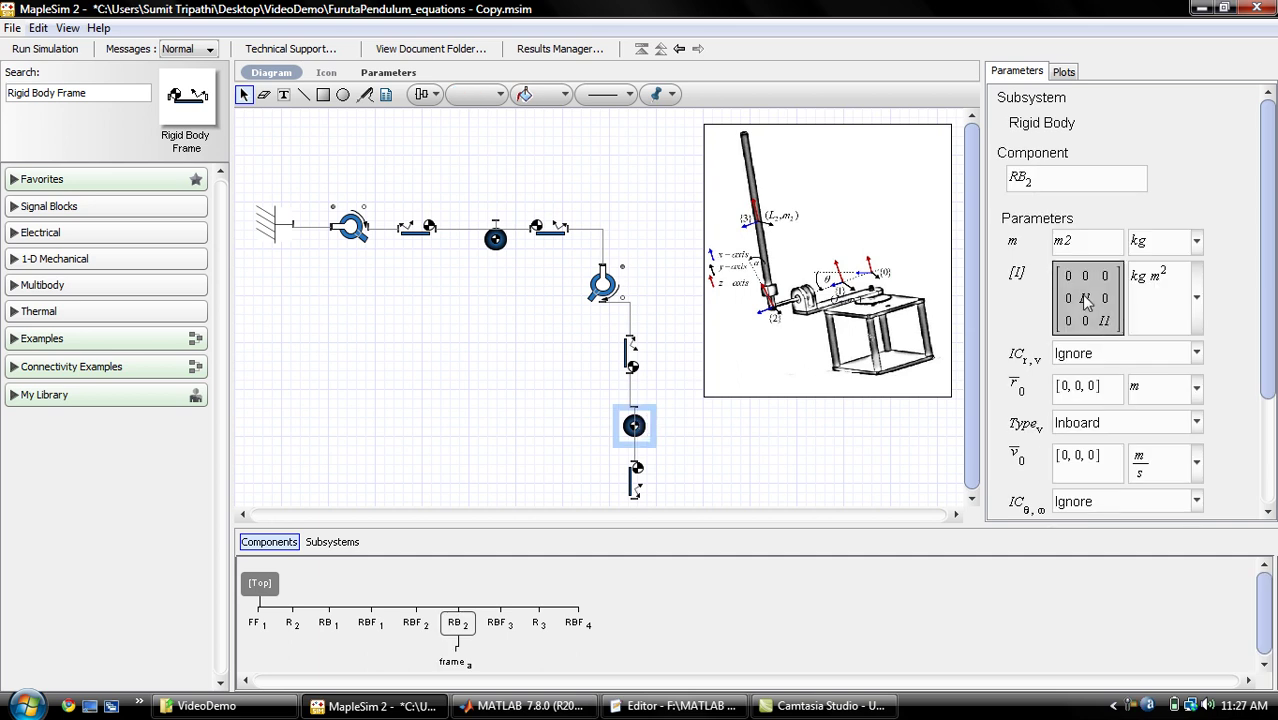
click(1096, 306)
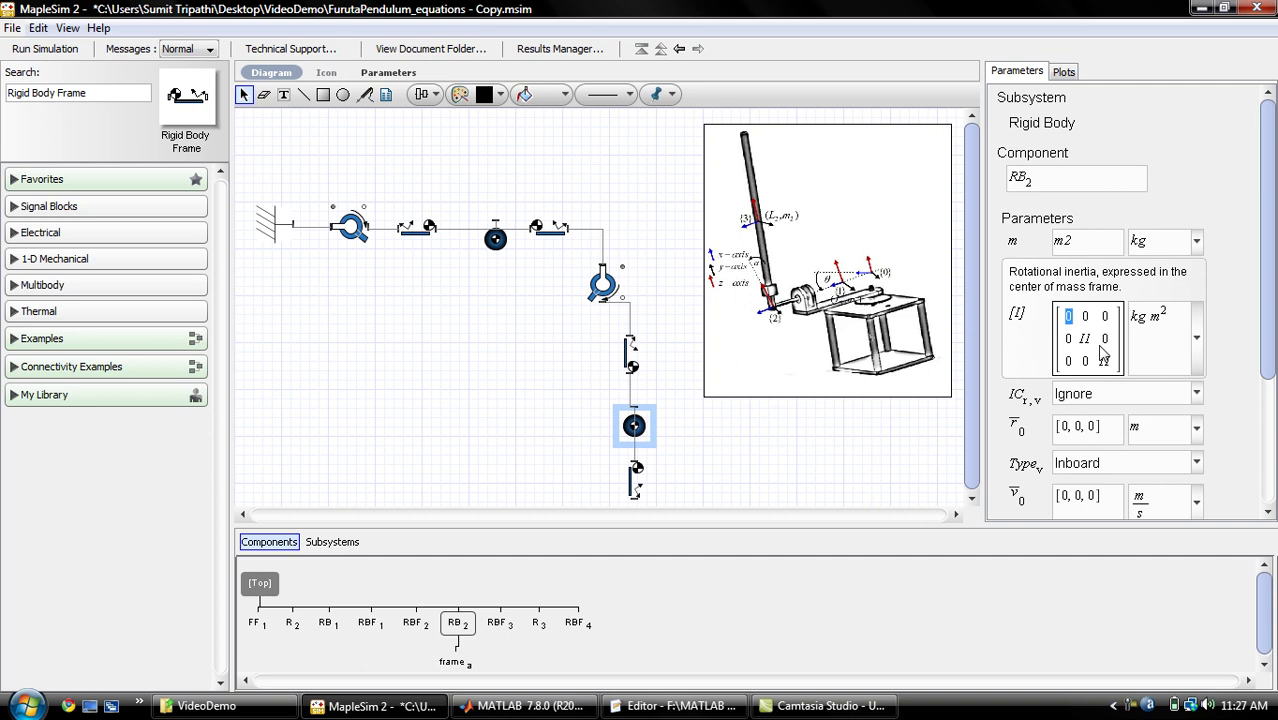
text(I2)
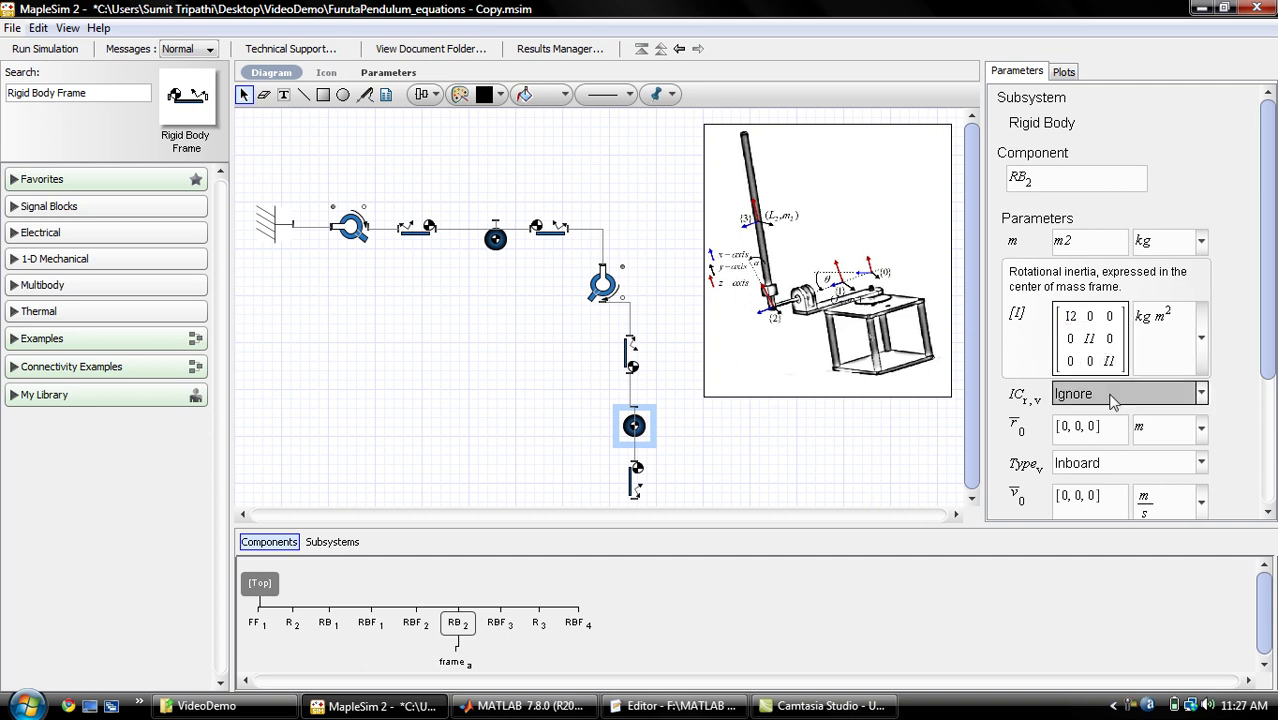
text(2)
click(1112, 361)
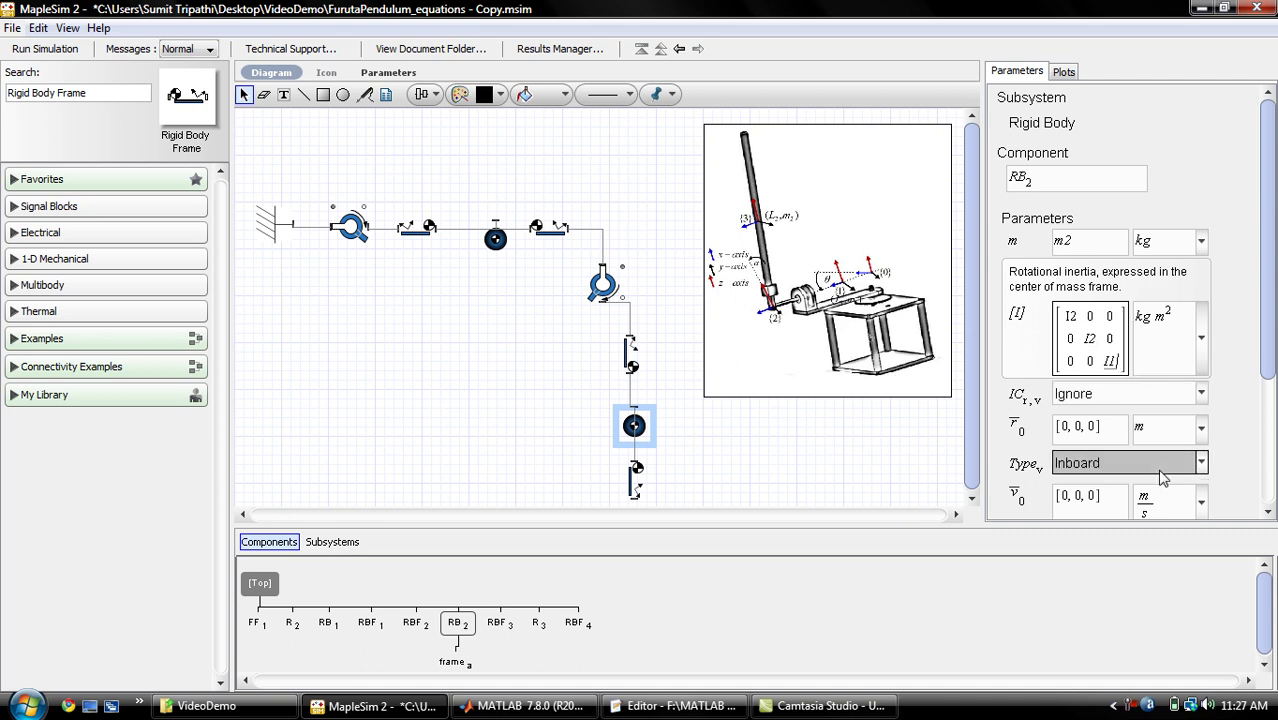
key(BackSpace)
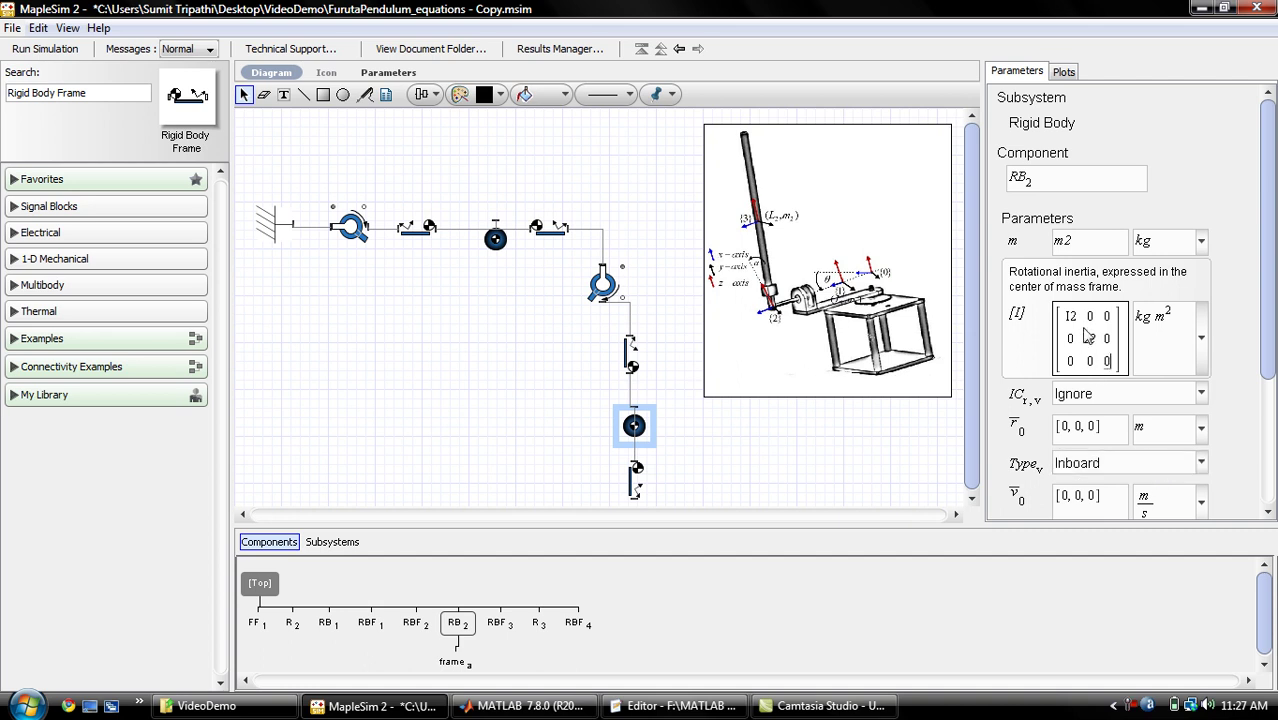
click(795, 435)
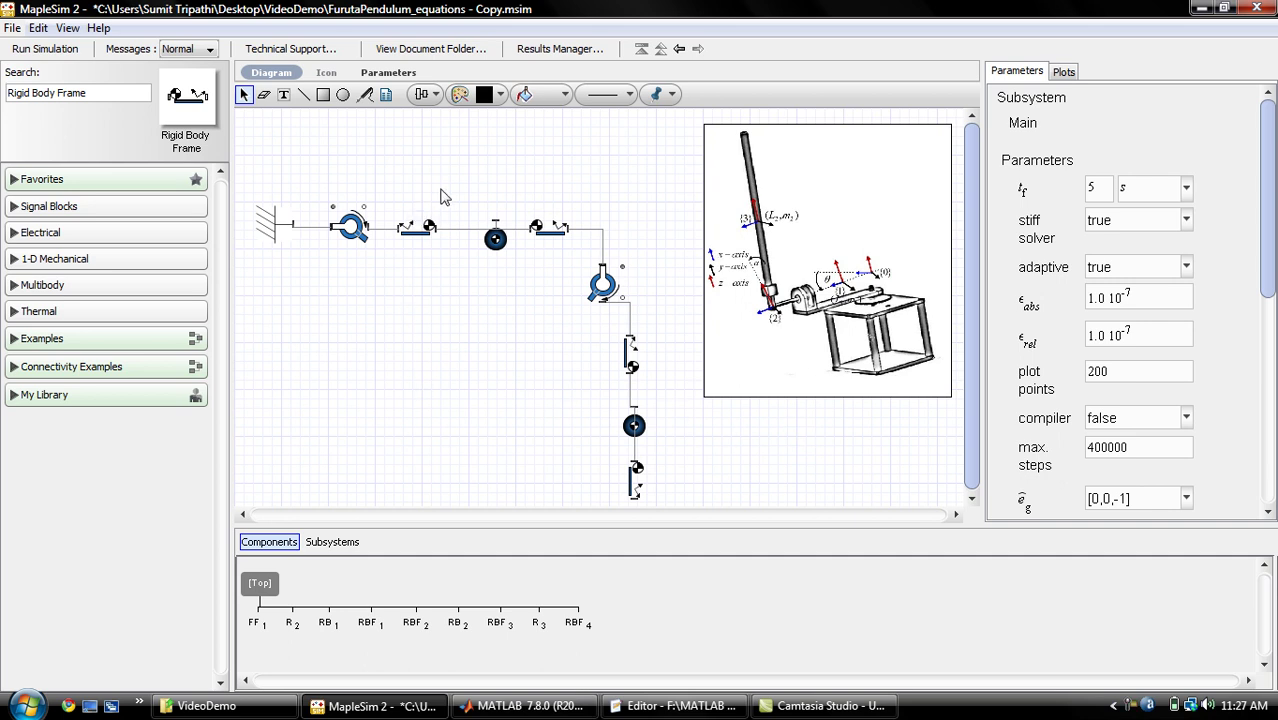
Step: Run the Furuta pendulum simulation, review its 3-D animation, then select revolute joint R3
click(36, 48)
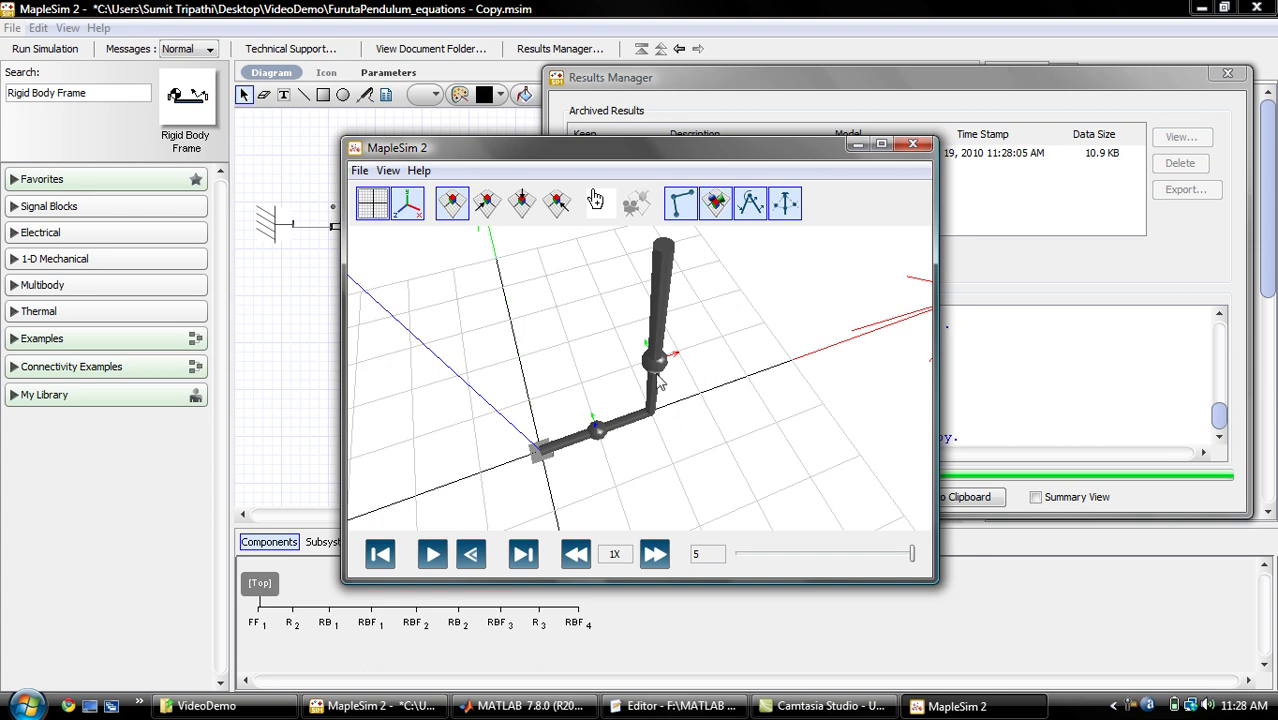
click(913, 145)
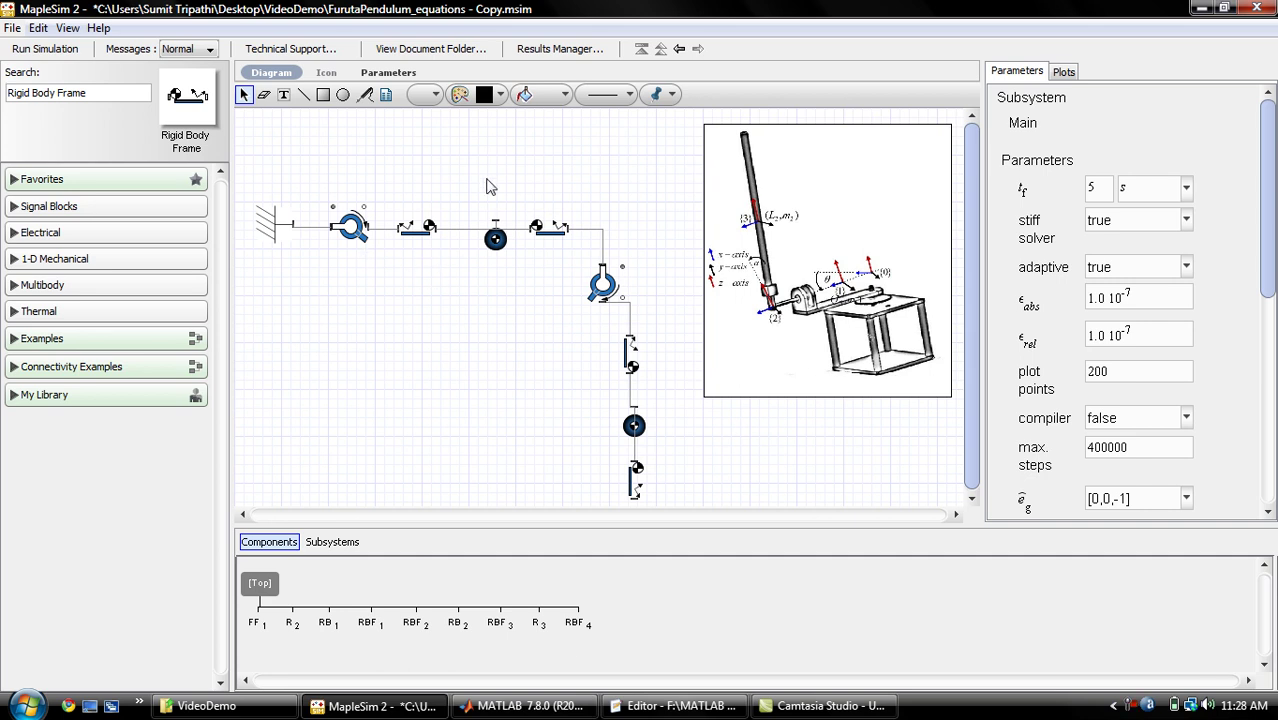
click(602, 285)
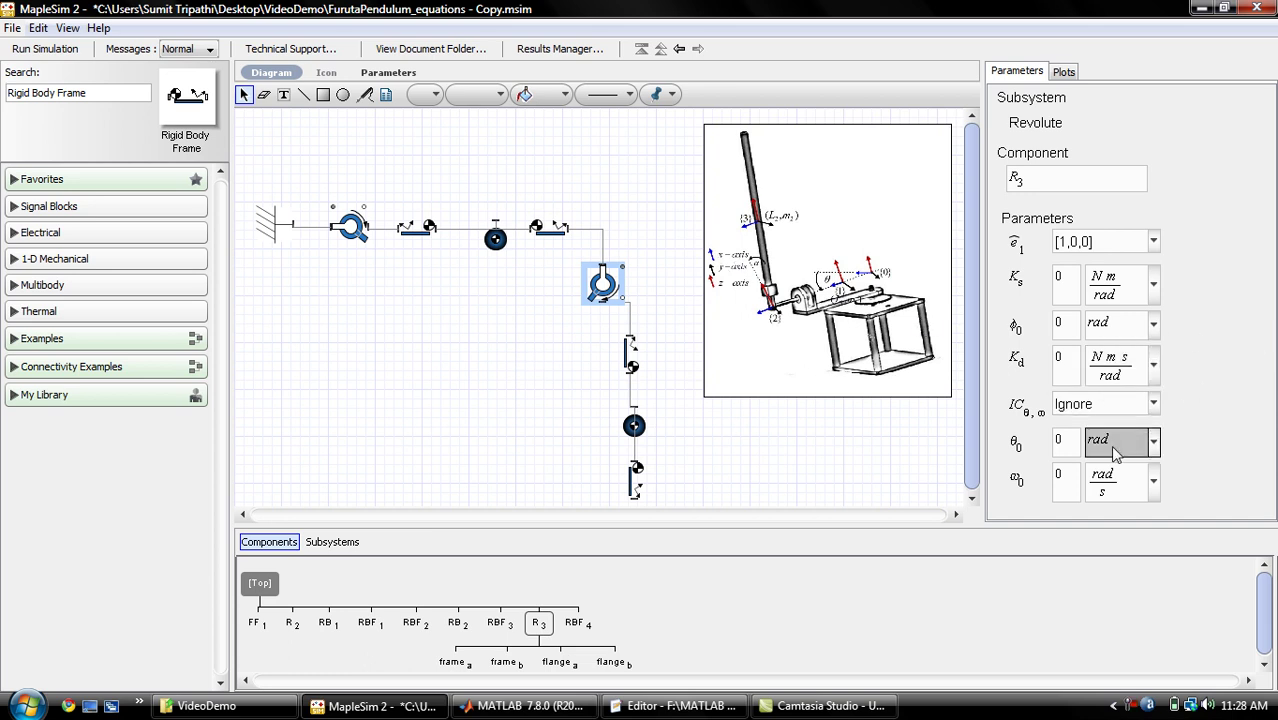
Step: Make R3 strictly enforce initial conditions with θ0 in degrees, then re-run the simulation
click(1108, 410)
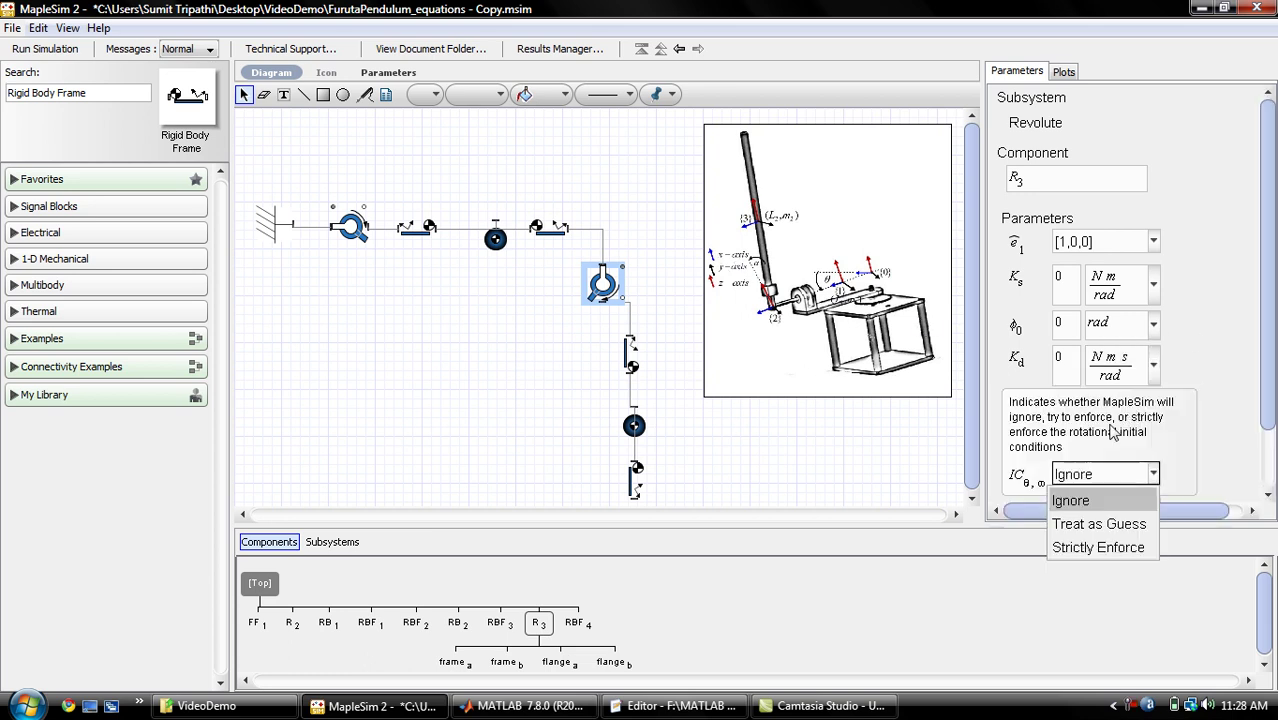
click(1098, 546)
click(1262, 455)
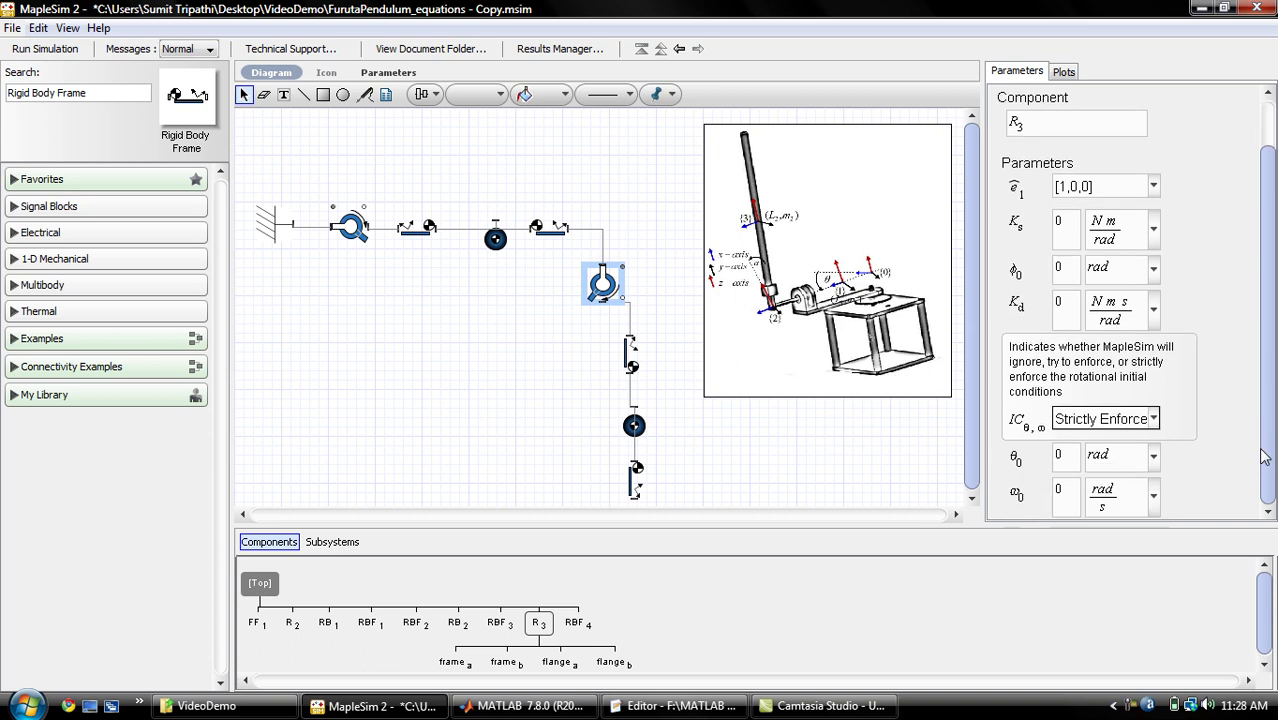
click(1150, 458)
click(1112, 497)
click(1067, 457)
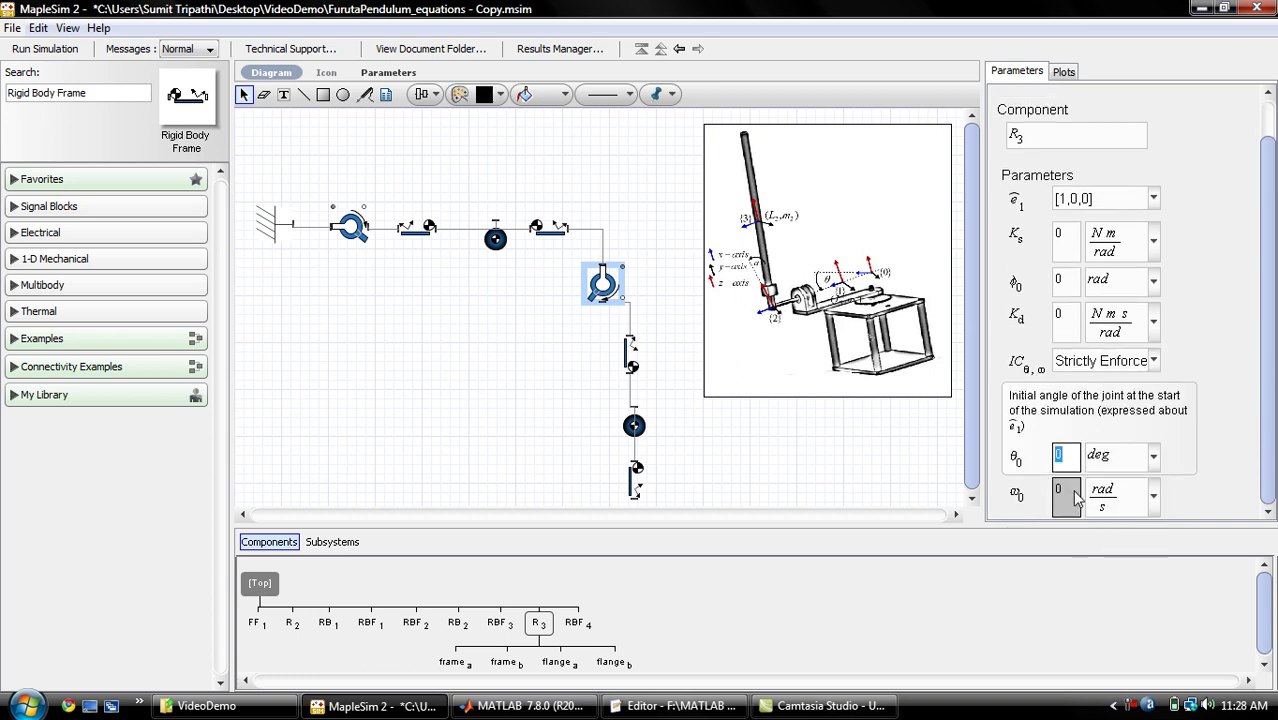
click(520, 374)
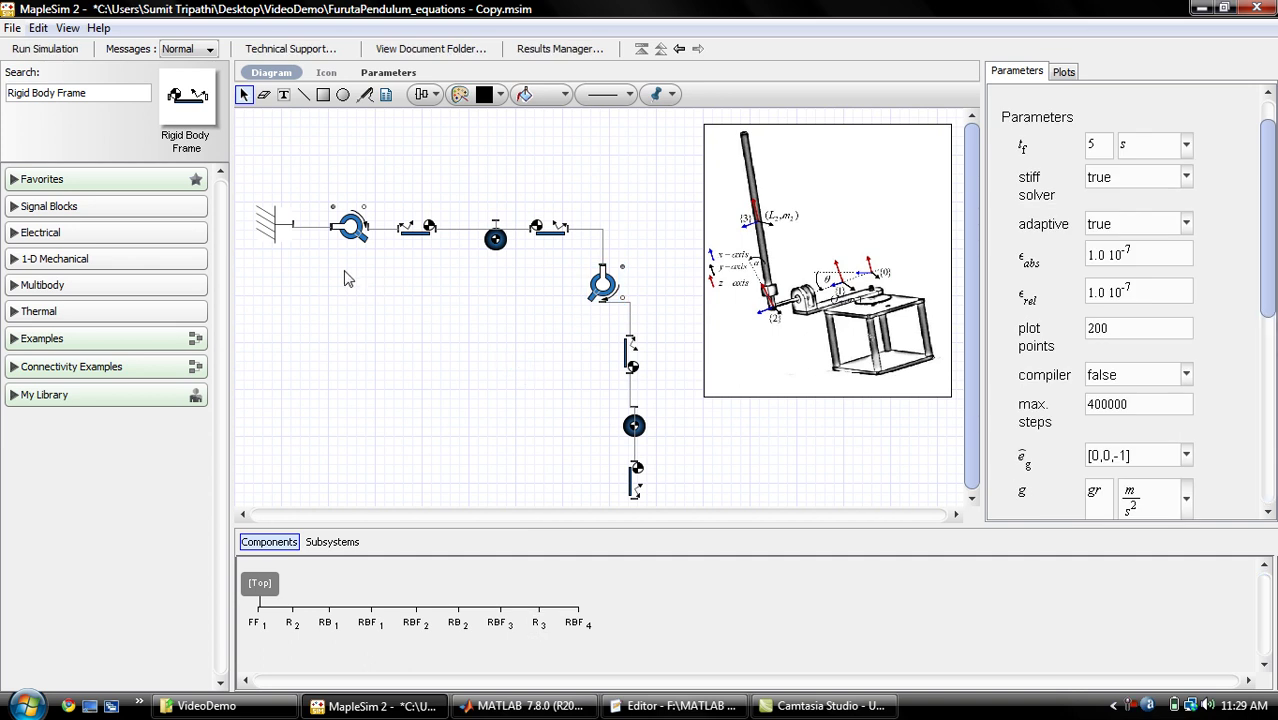
click(45, 49)
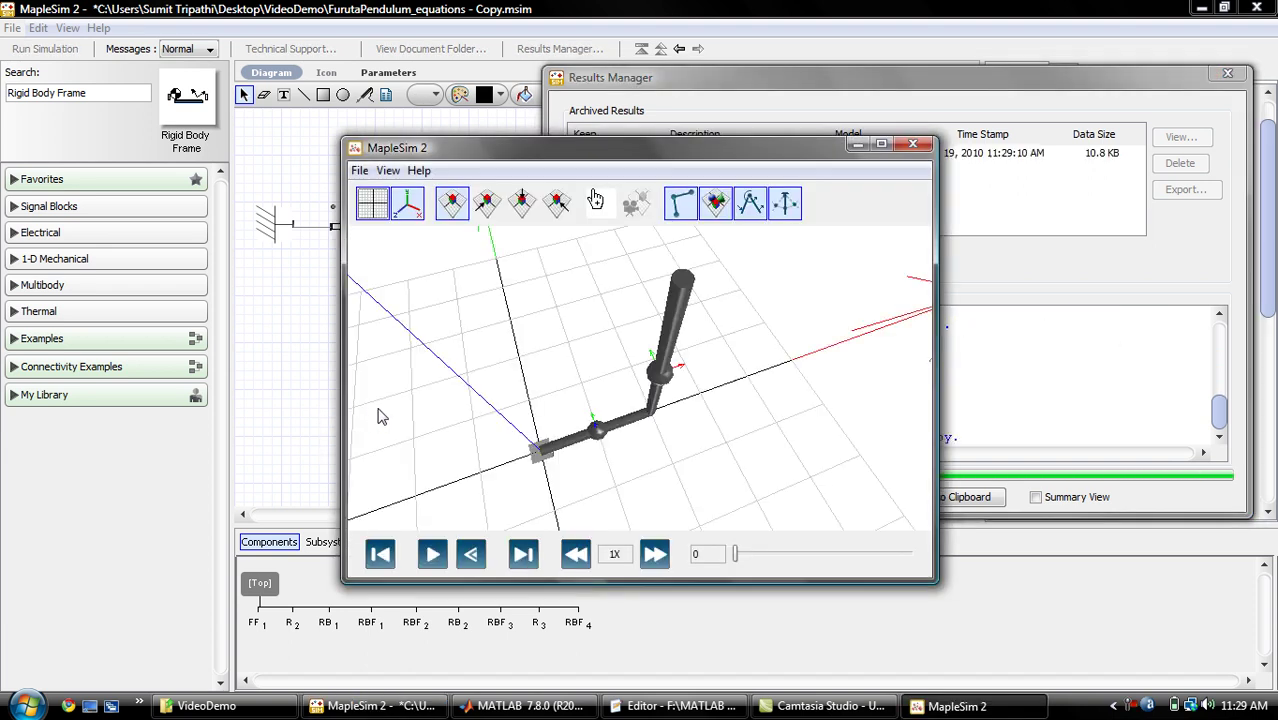
Step: Play the new run's pendulum animation twice through 5 s, then close the 3-D viewer
click(432, 554)
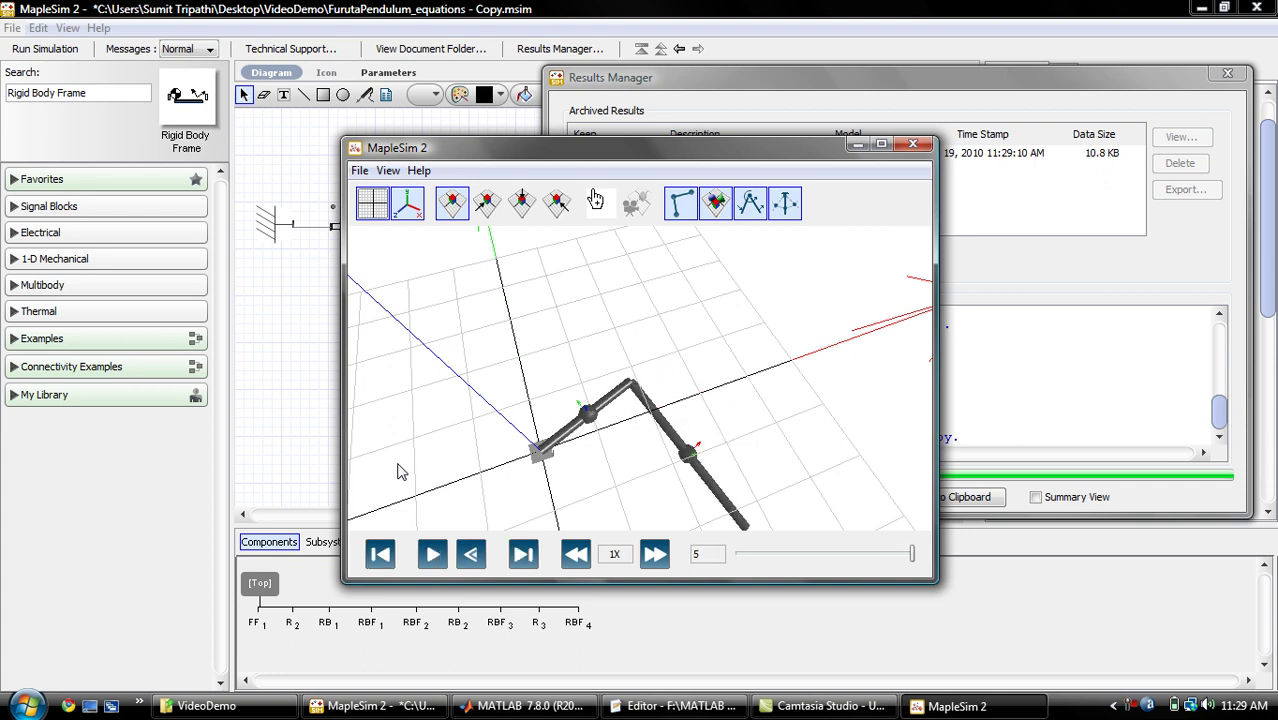
click(432, 554)
click(914, 147)
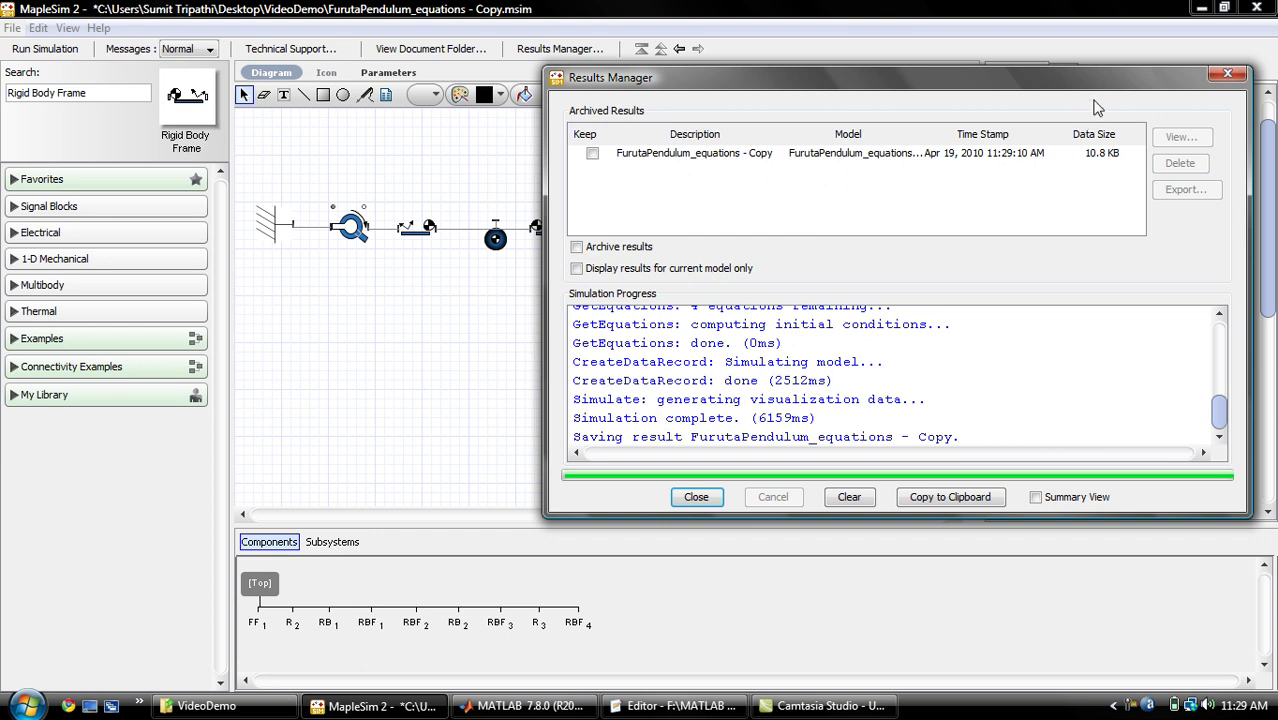
Step: Add an angle probe named Motor to the motor's revolute joint
click(1226, 75)
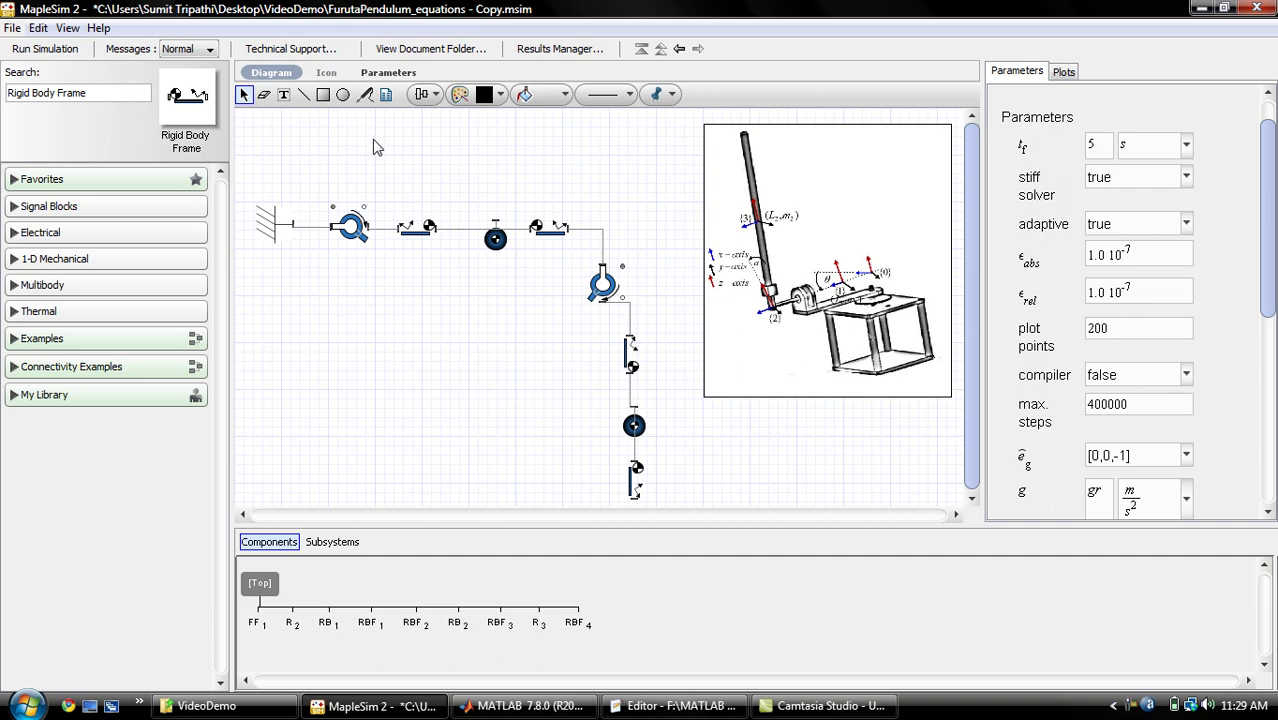
click(364, 94)
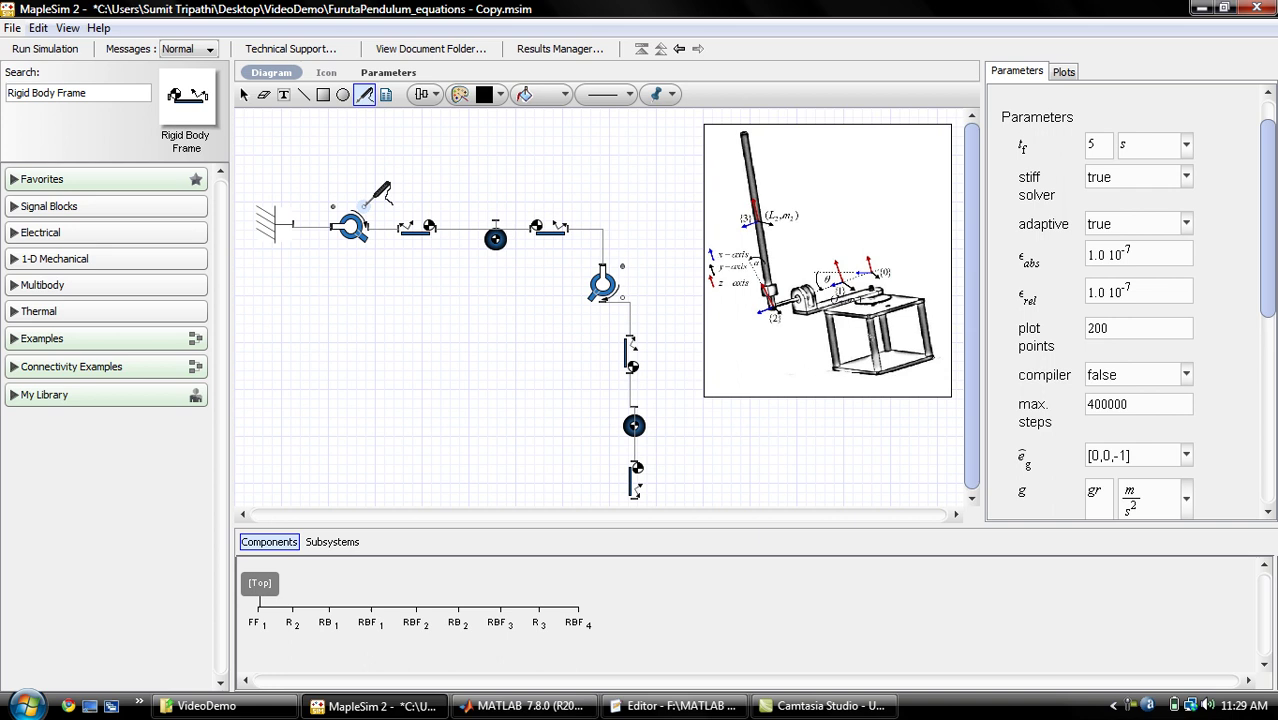
click(366, 206)
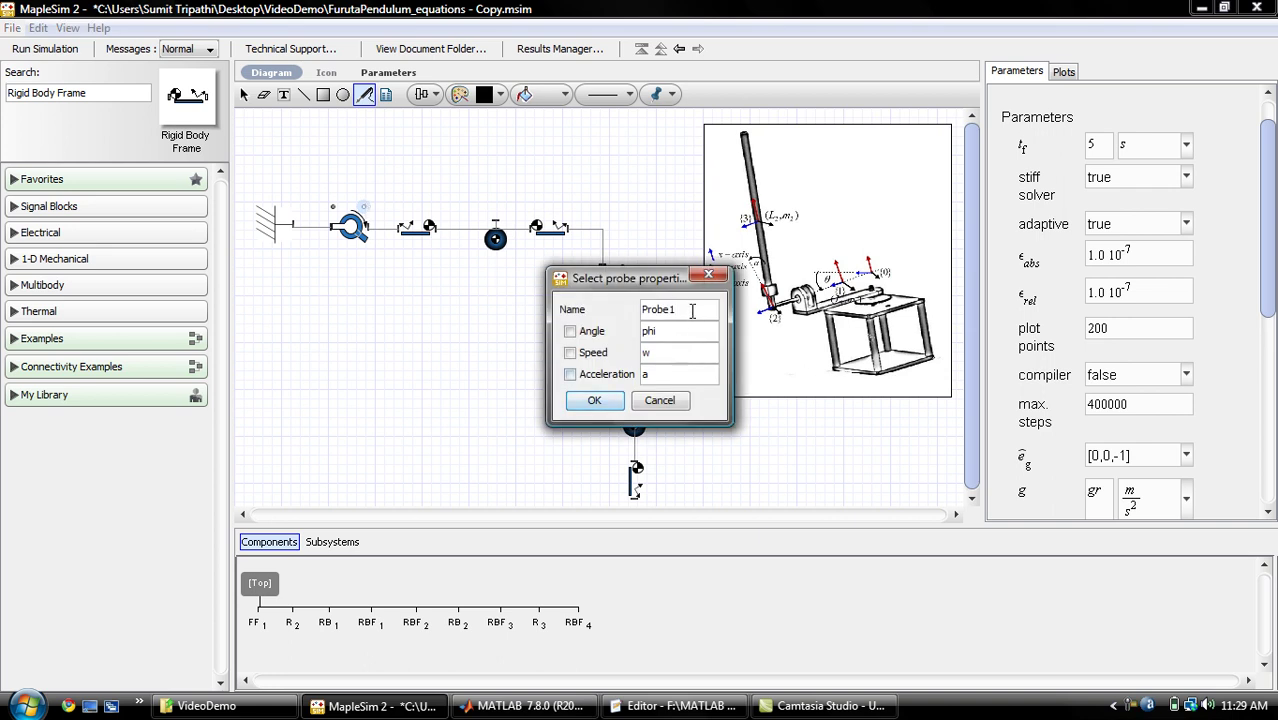
double_click(648, 310)
text(Motor)
click(573, 334)
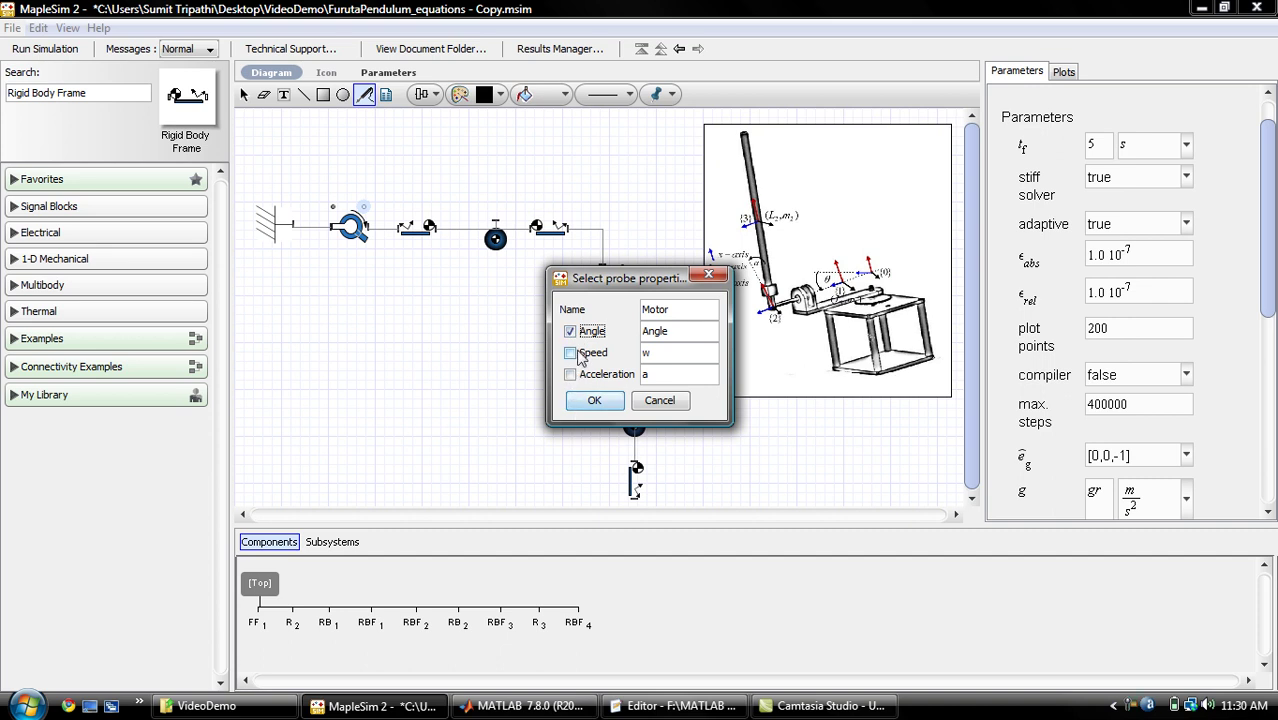
click(594, 401)
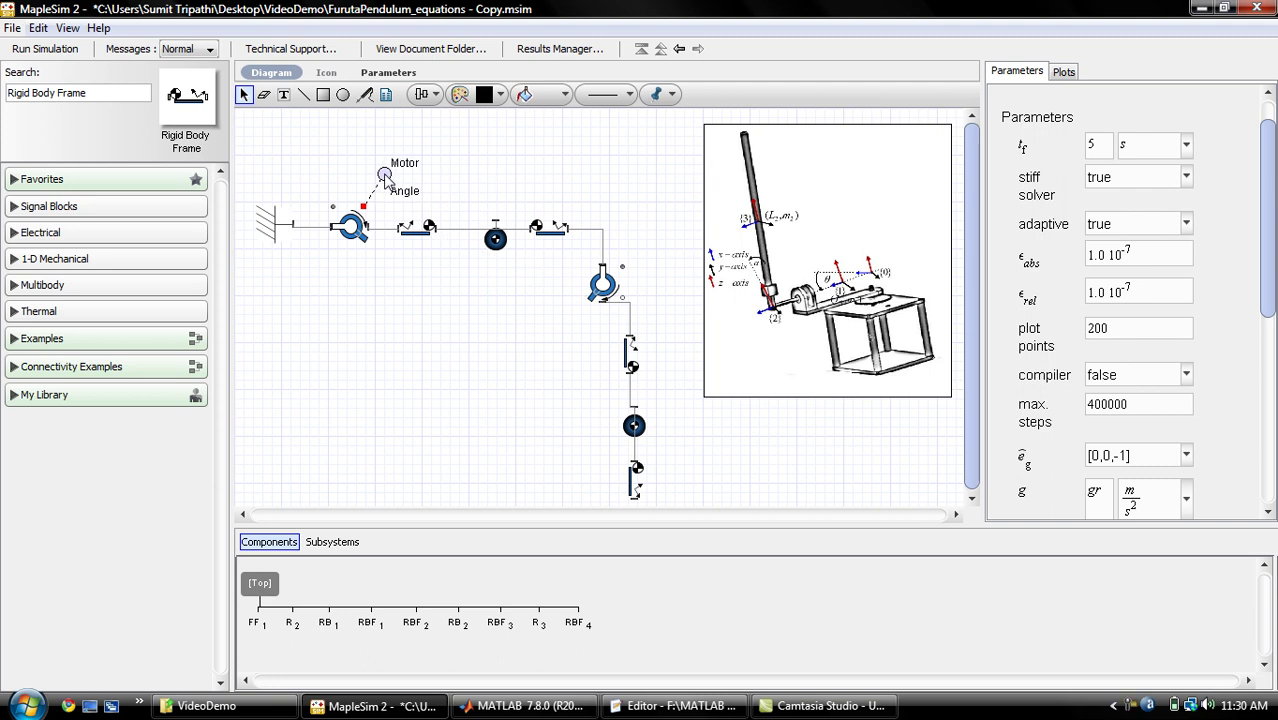
click(385, 197)
Step: Add an angle probe named Pendulum to the pendulum joint
click(364, 94)
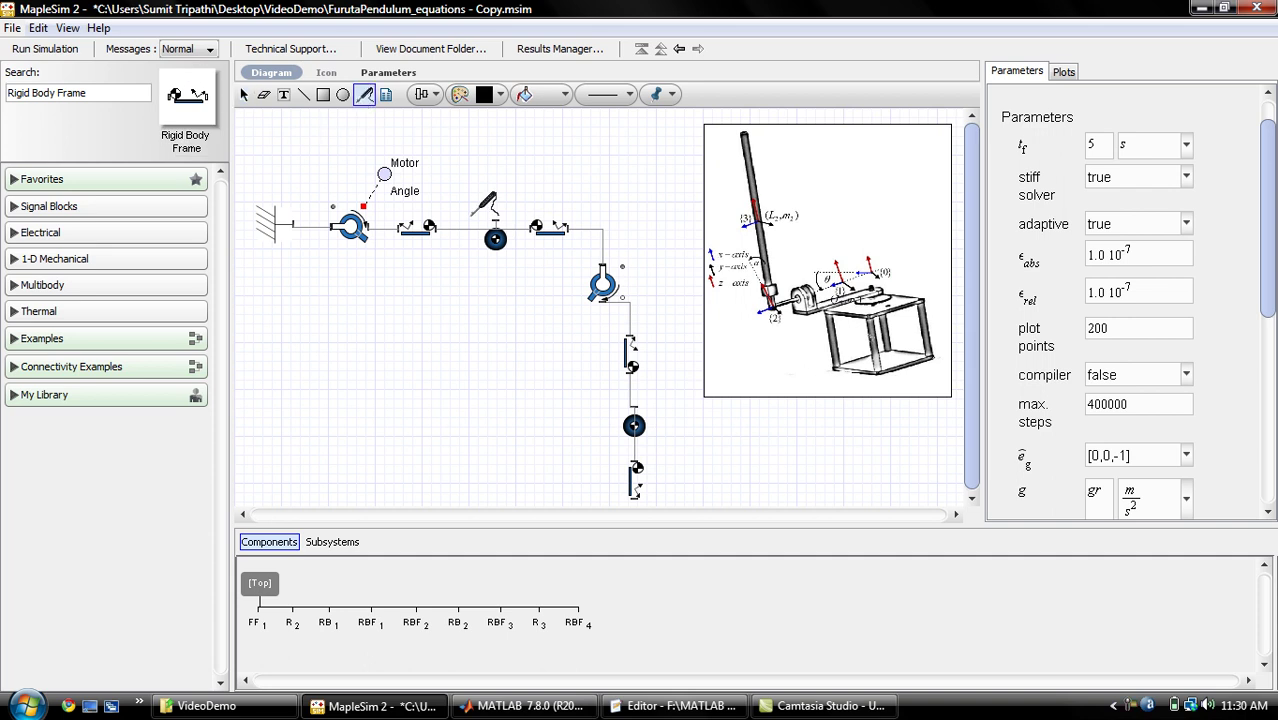
click(626, 294)
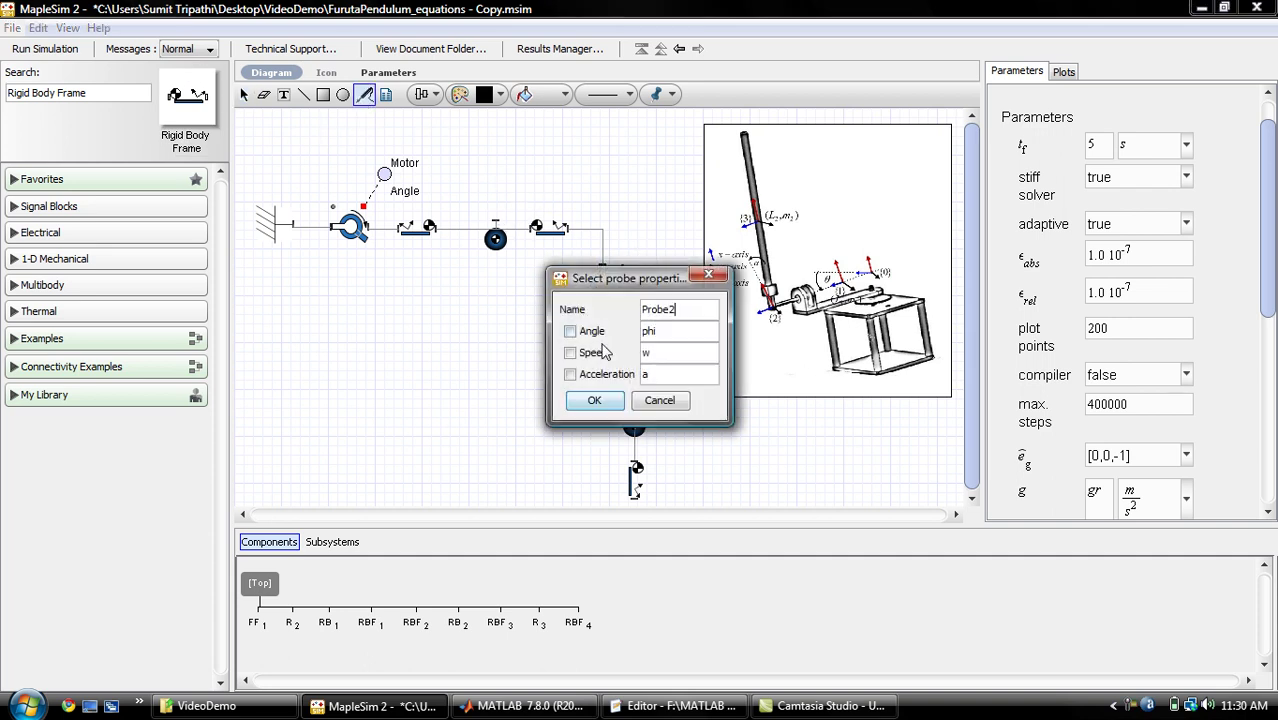
drag(678, 309, 610, 303)
text(Pendulum)
click(570, 331)
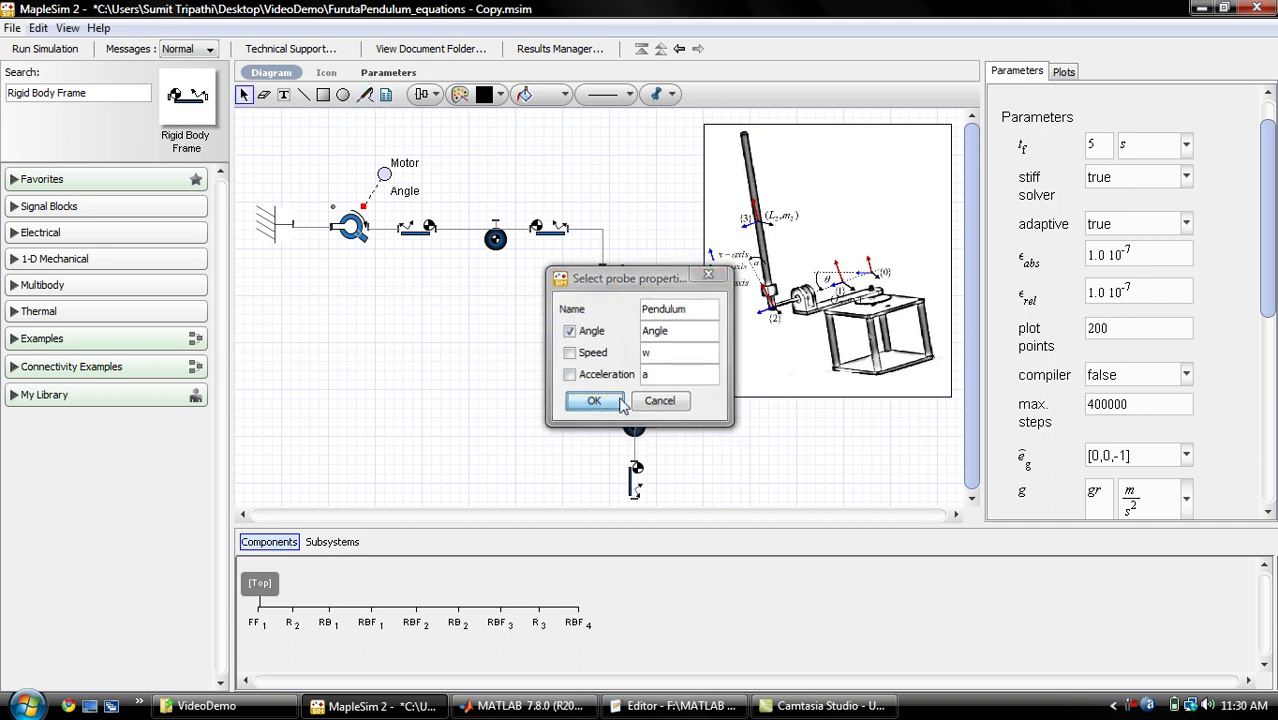
click(594, 401)
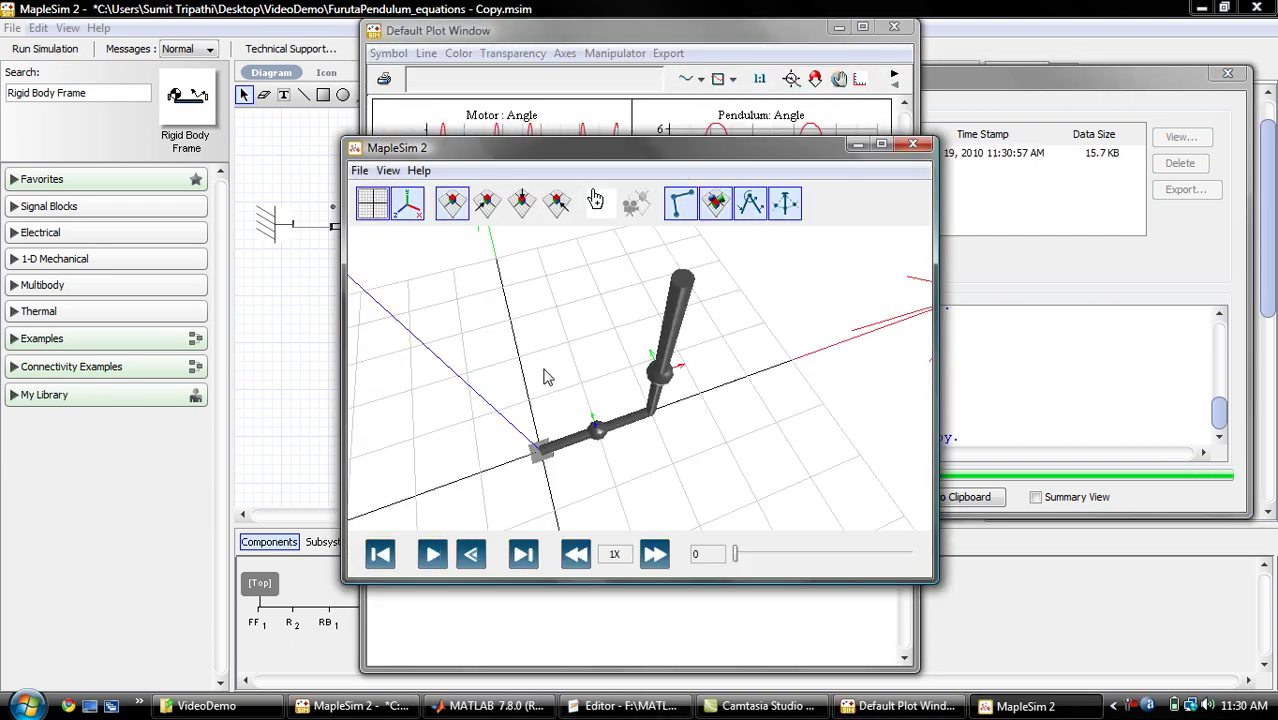
Step: Inspect the Motor : Angle and Pendulum: Angle plots, then close the plot window
click(586, 42)
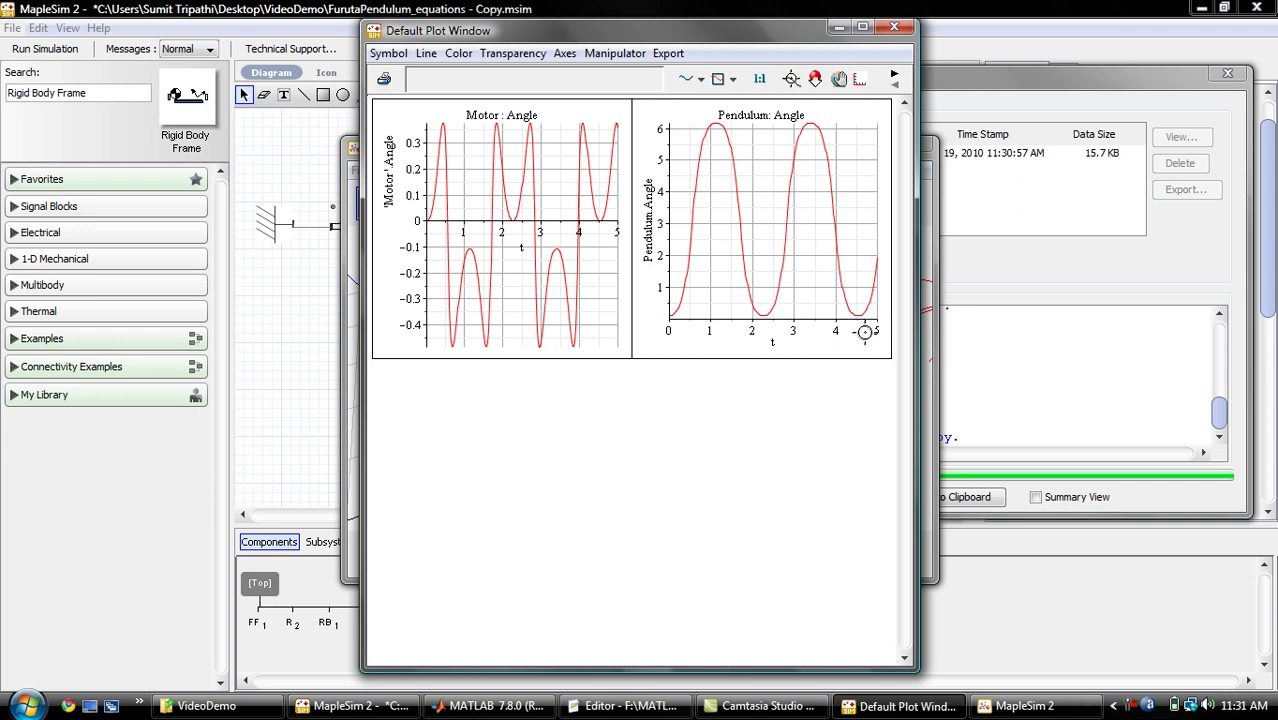
click(896, 32)
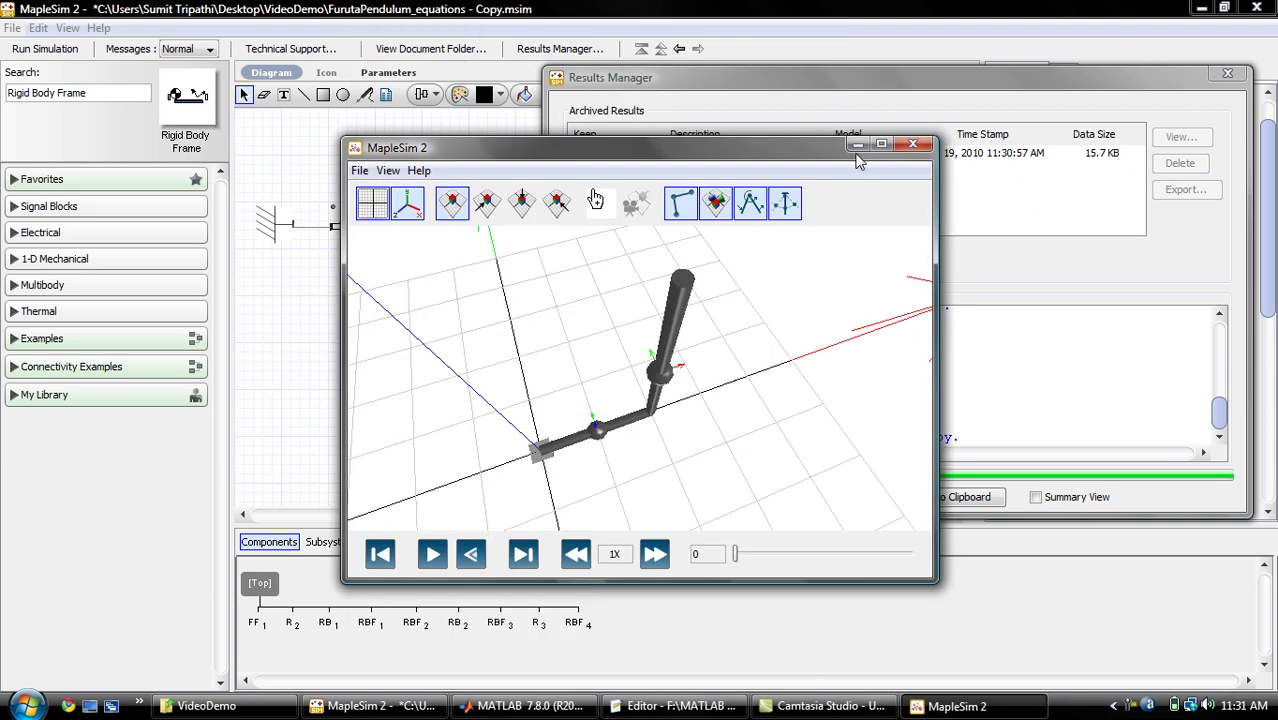
Step: Export the archived result's 2D plot data as a CSV on the Desktop
click(913, 148)
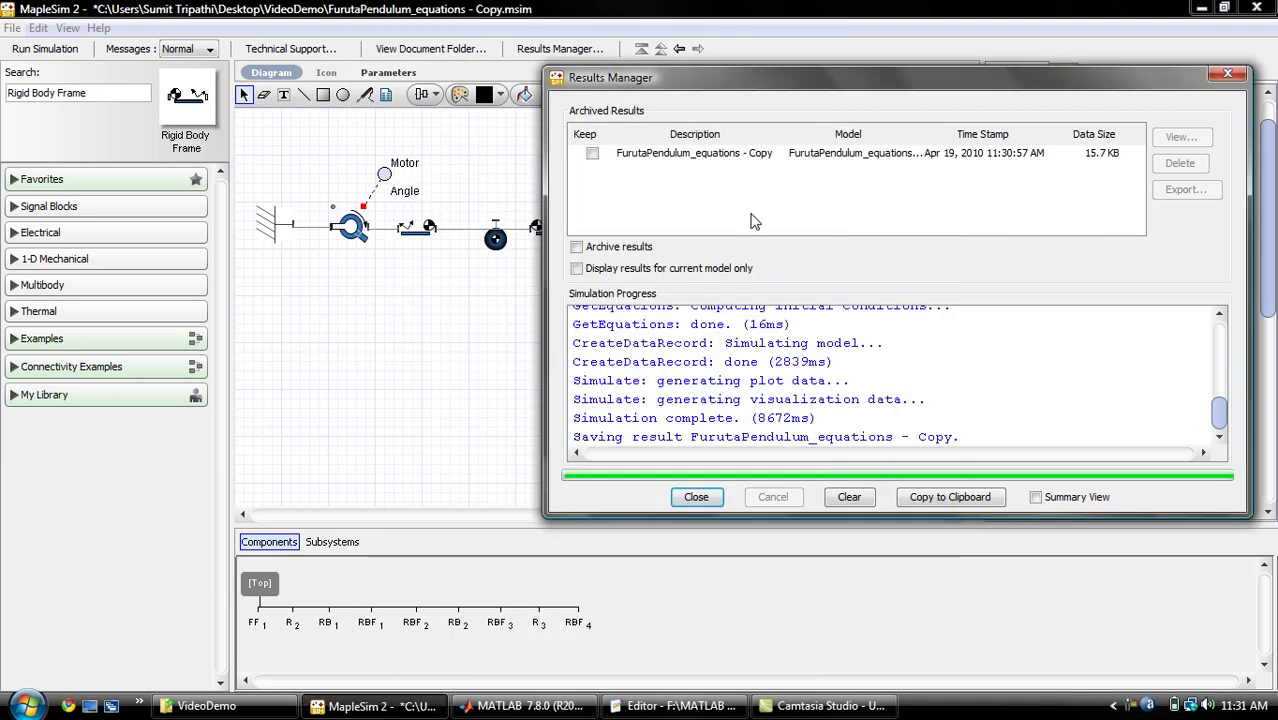
click(701, 160)
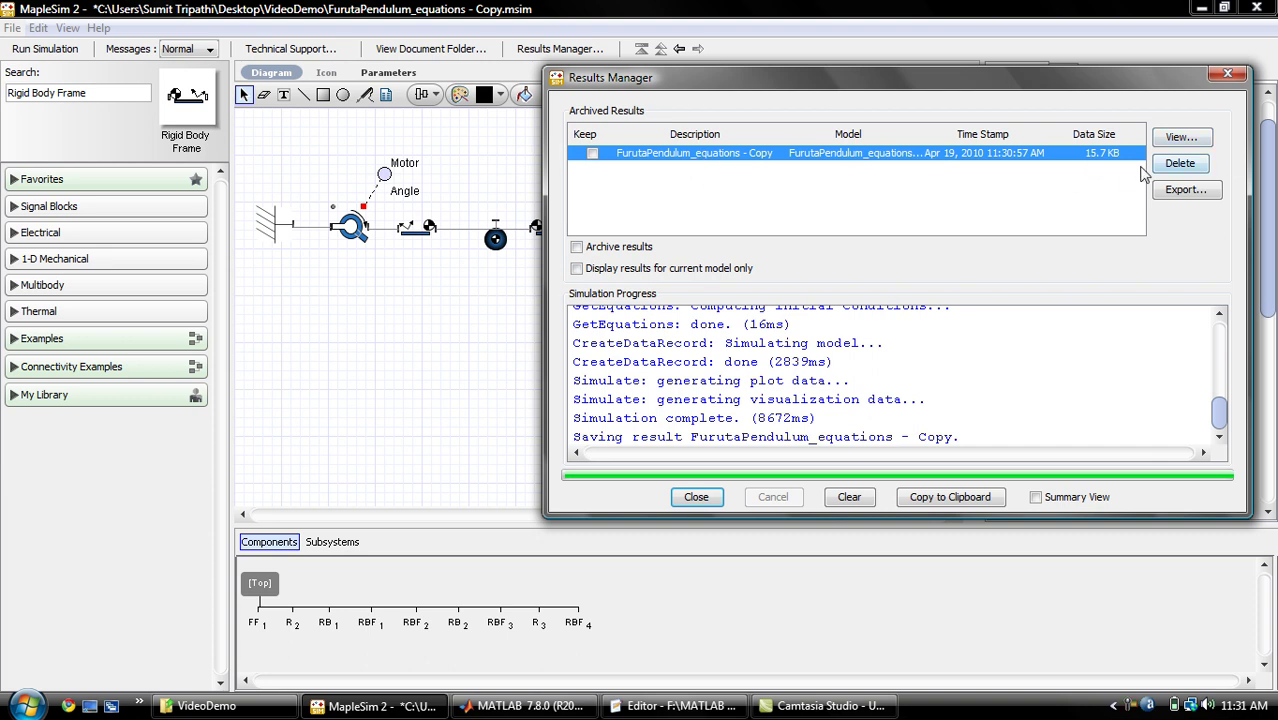
click(1185, 190)
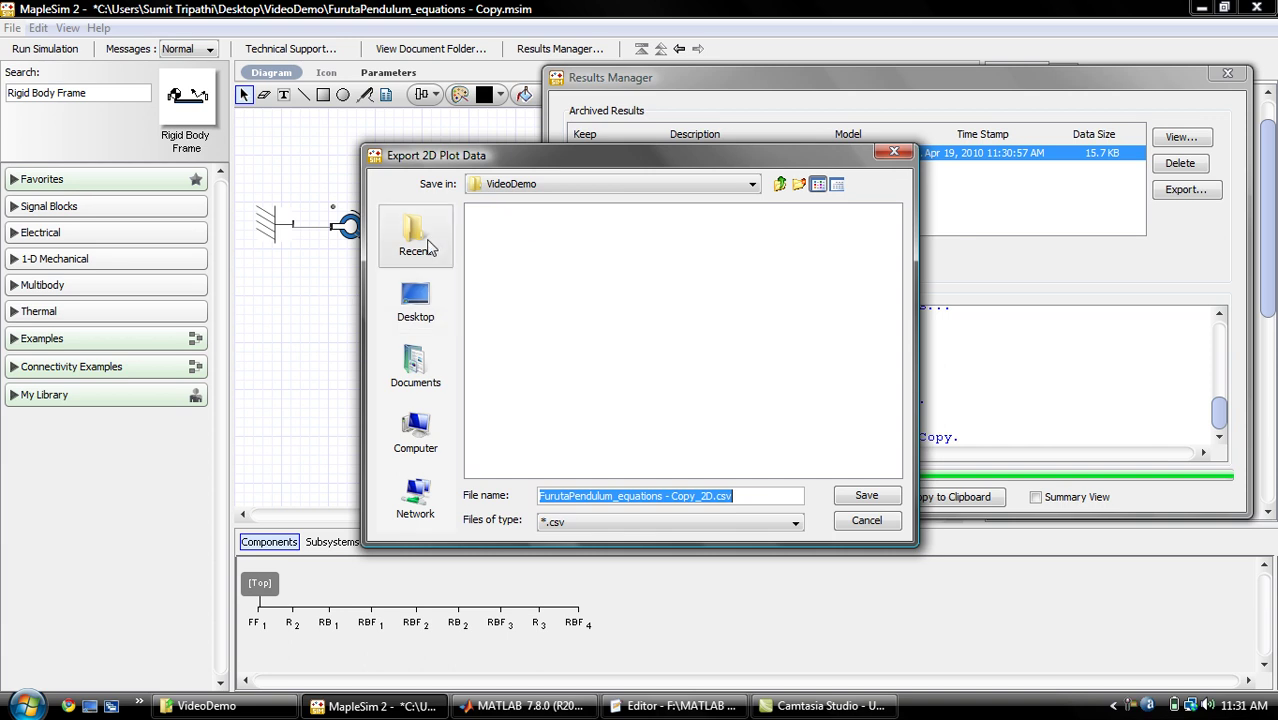
click(423, 303)
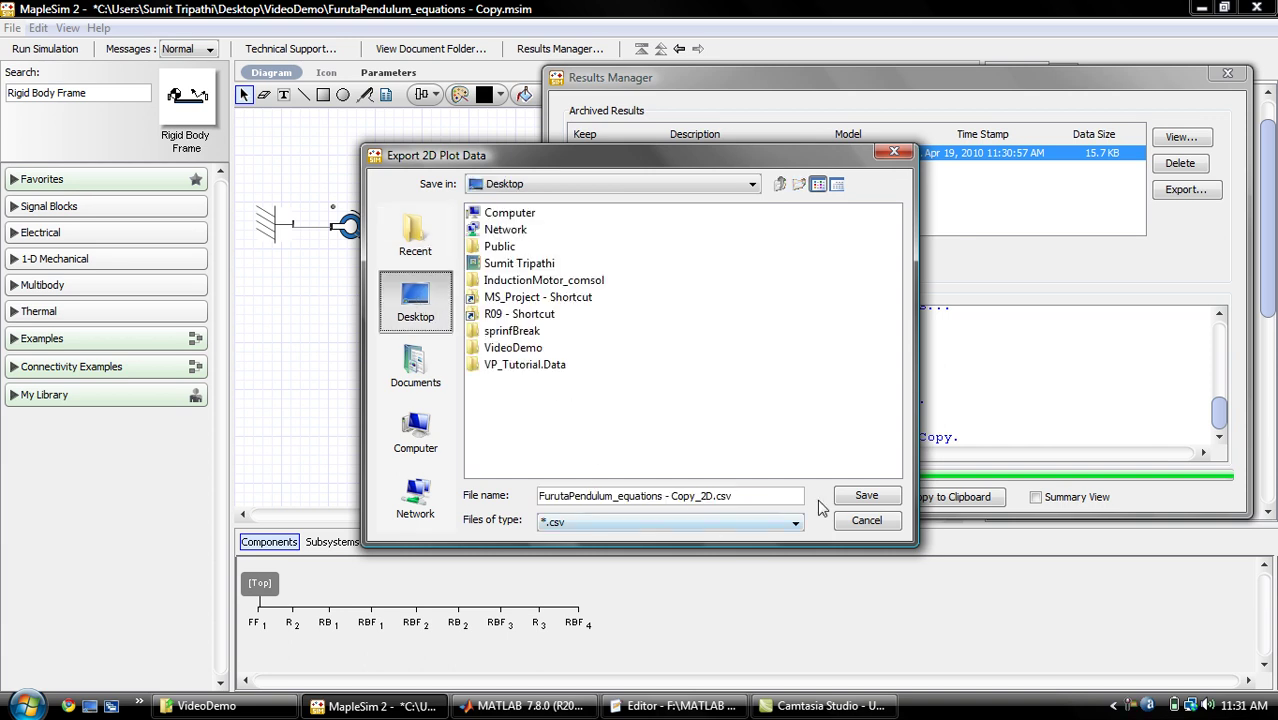
click(863, 498)
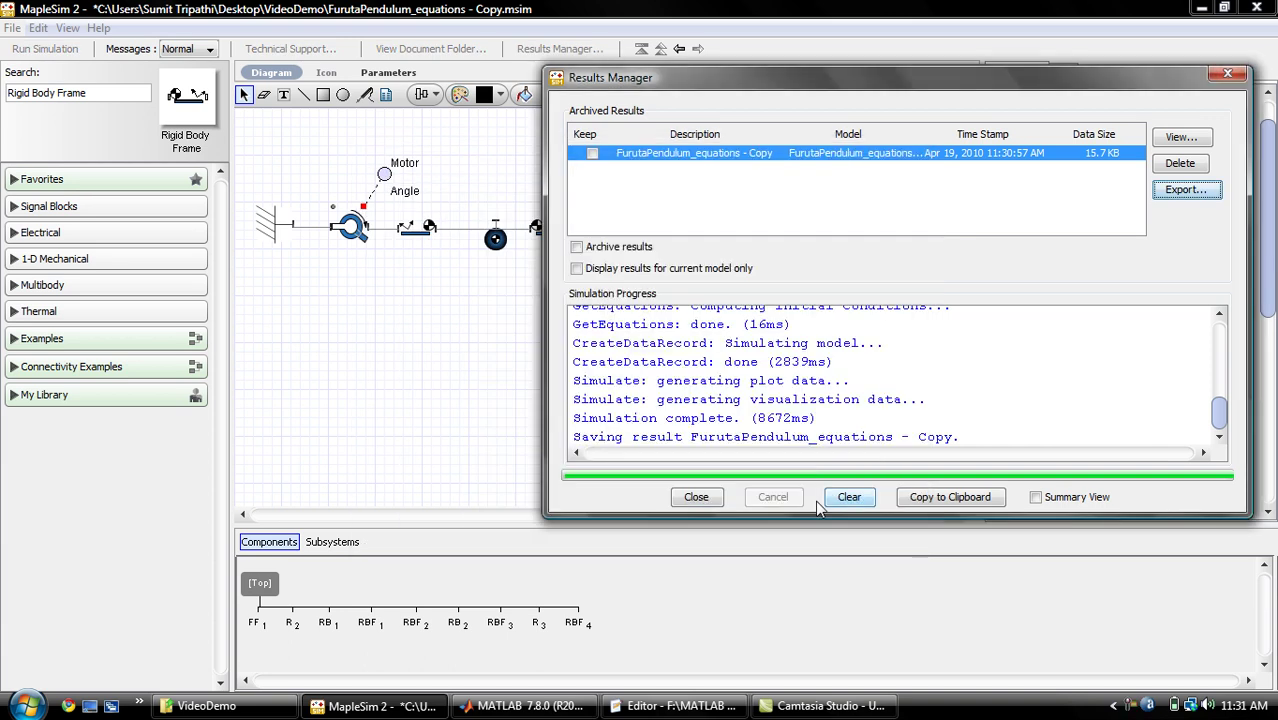
click(1228, 74)
click(1201, 8)
Step: Open the exported CSV in Excel, check the angle columns, and close without saving
click(1205, 10)
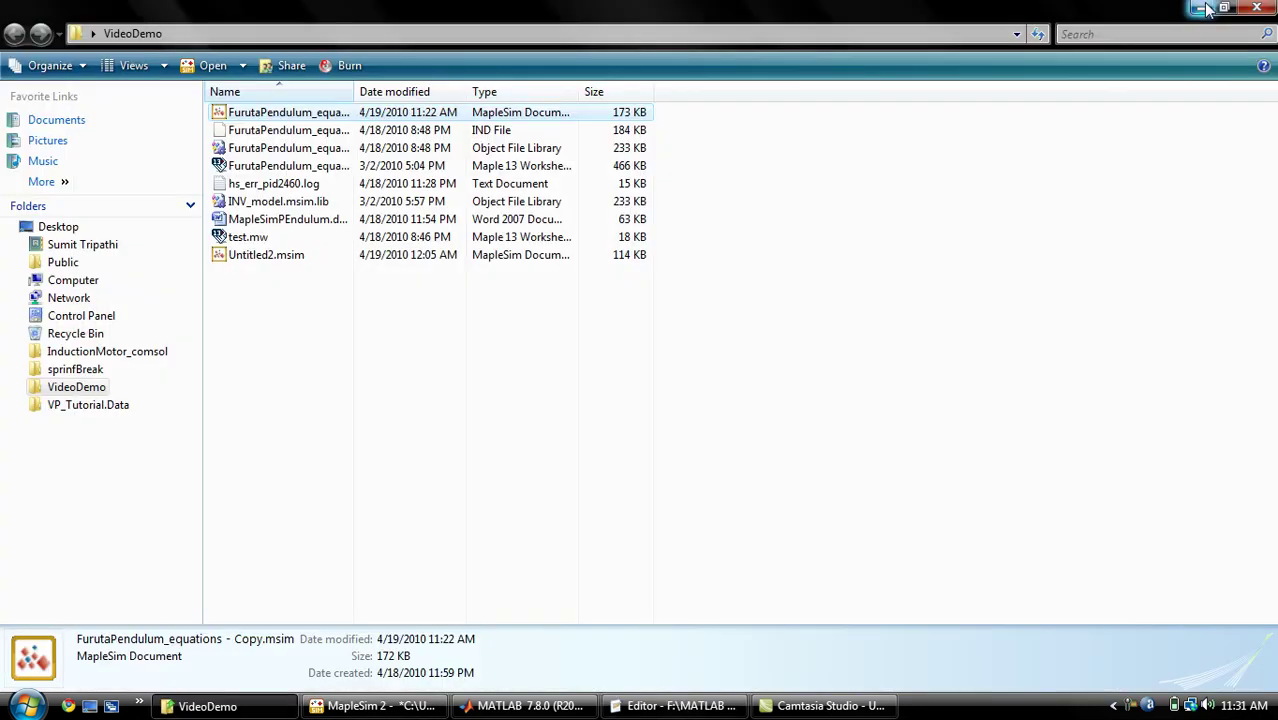
click(1201, 10)
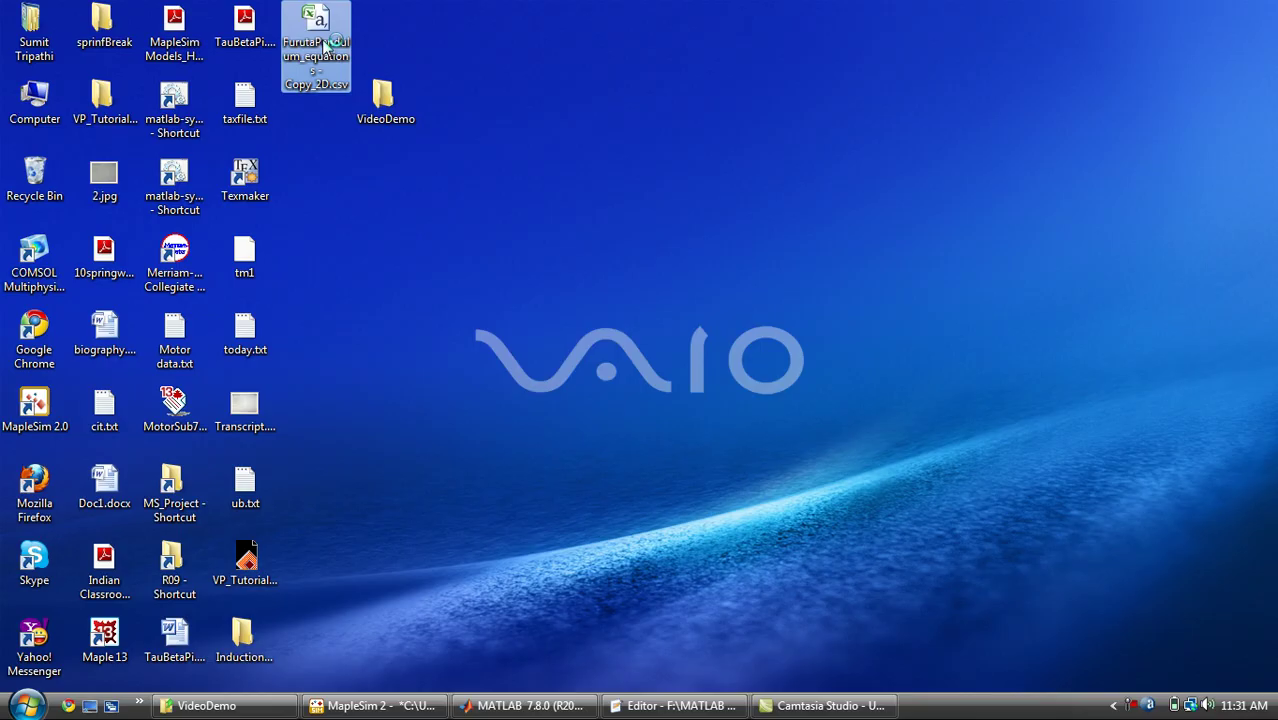
double_click(318, 45)
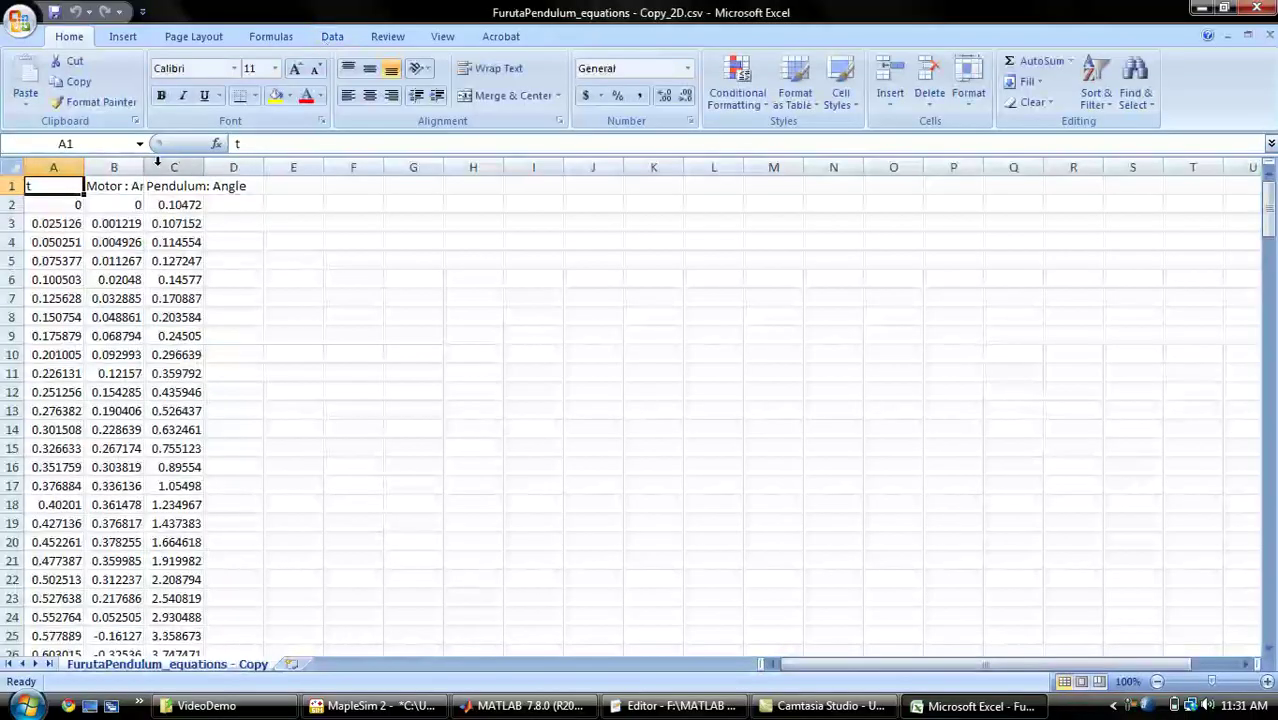
drag(144, 167, 216, 167)
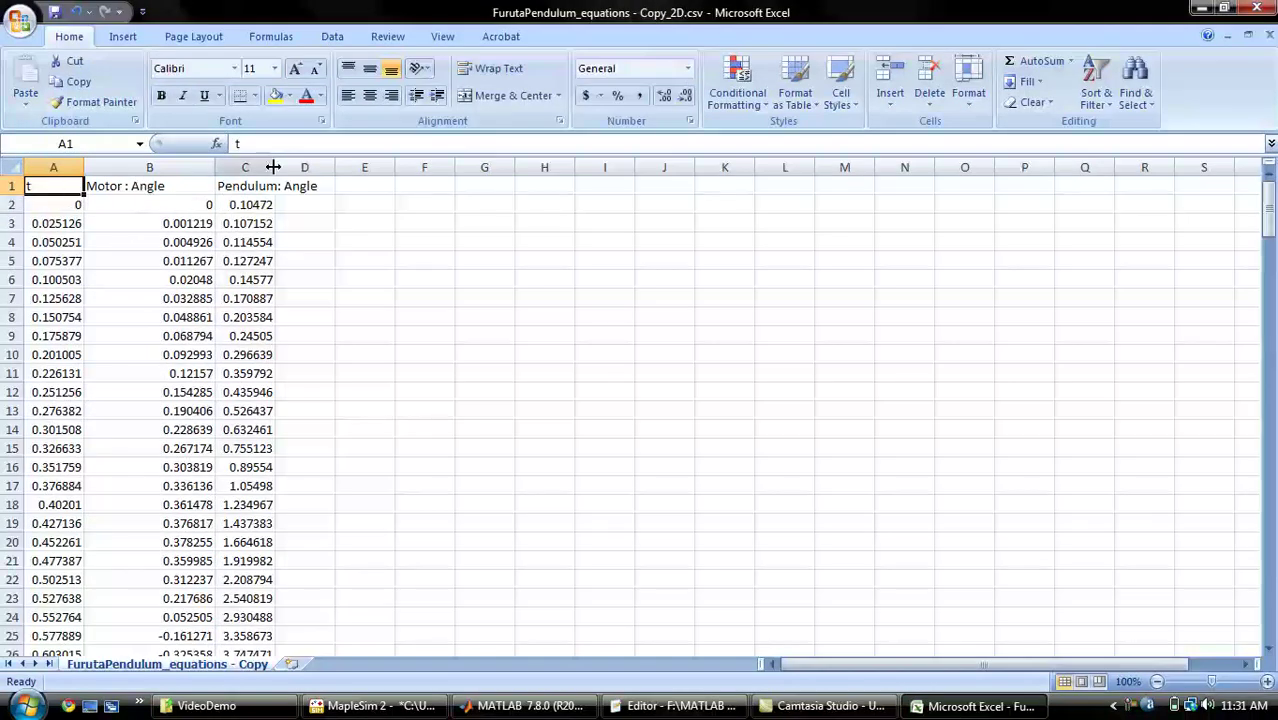
drag(274, 167, 376, 167)
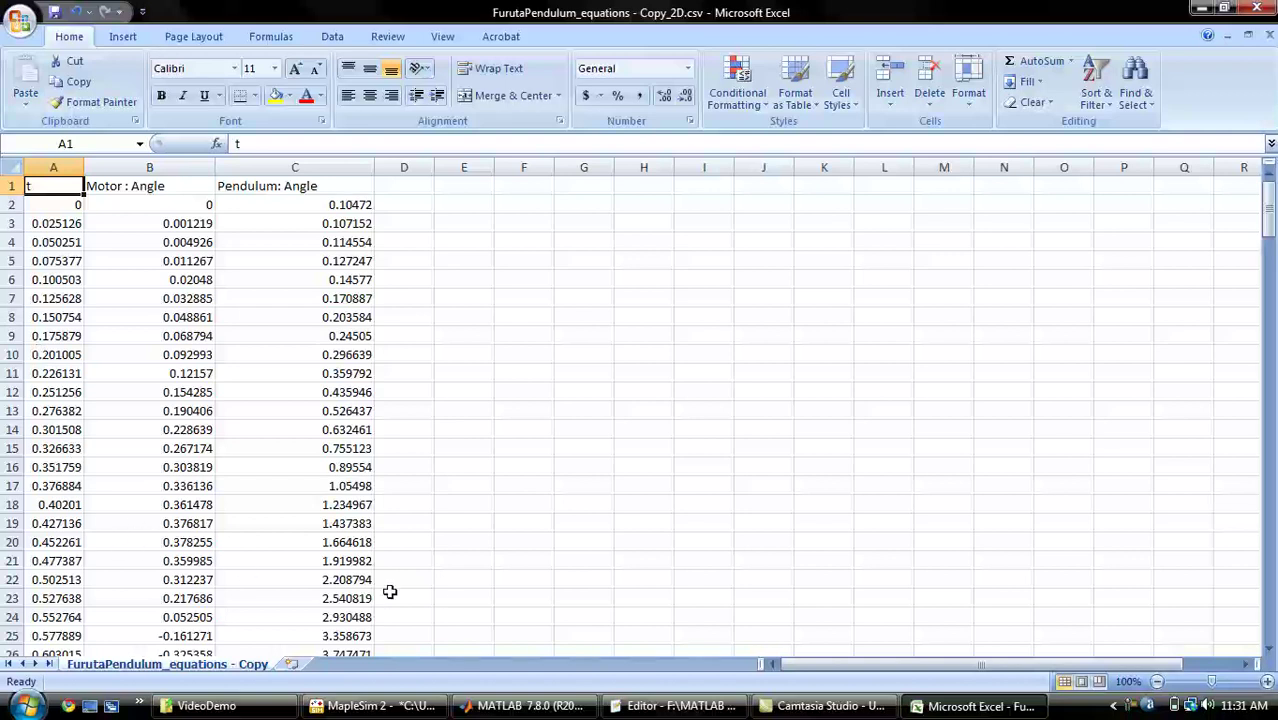
click(1255, 7)
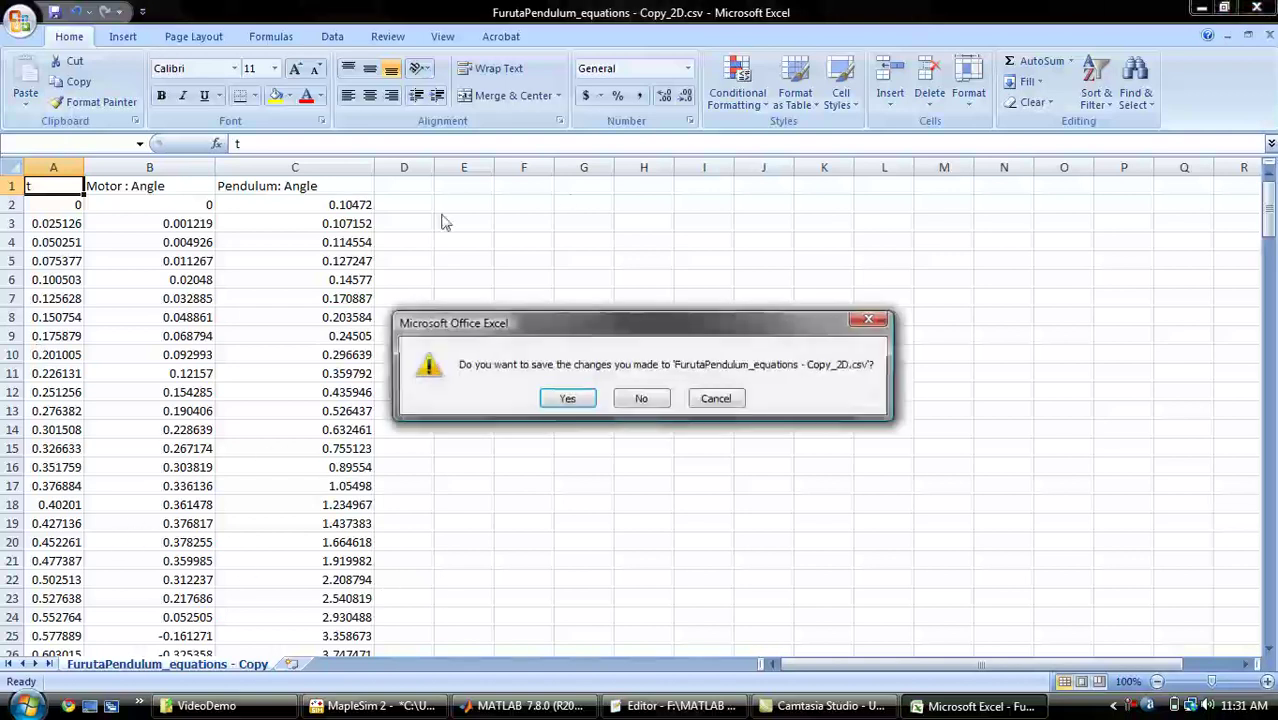
click(645, 397)
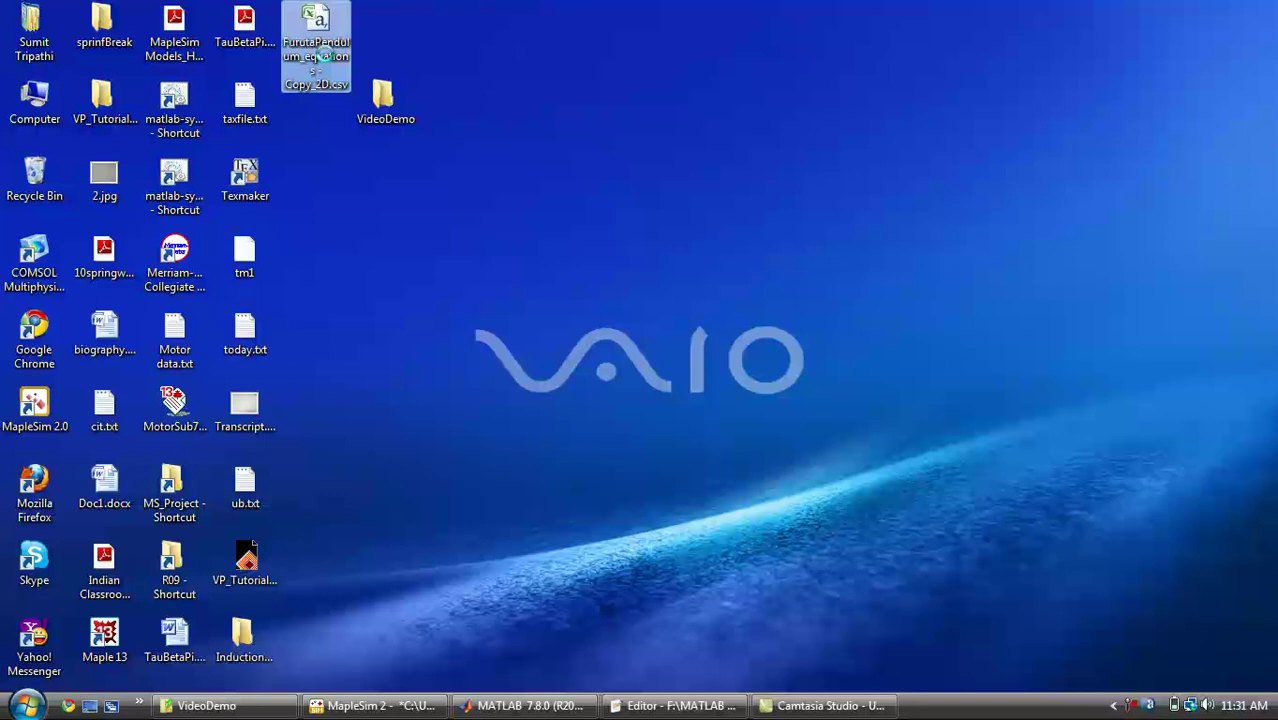
Step: Copy the CSV file and switch to MATLAB
right_click(322, 57)
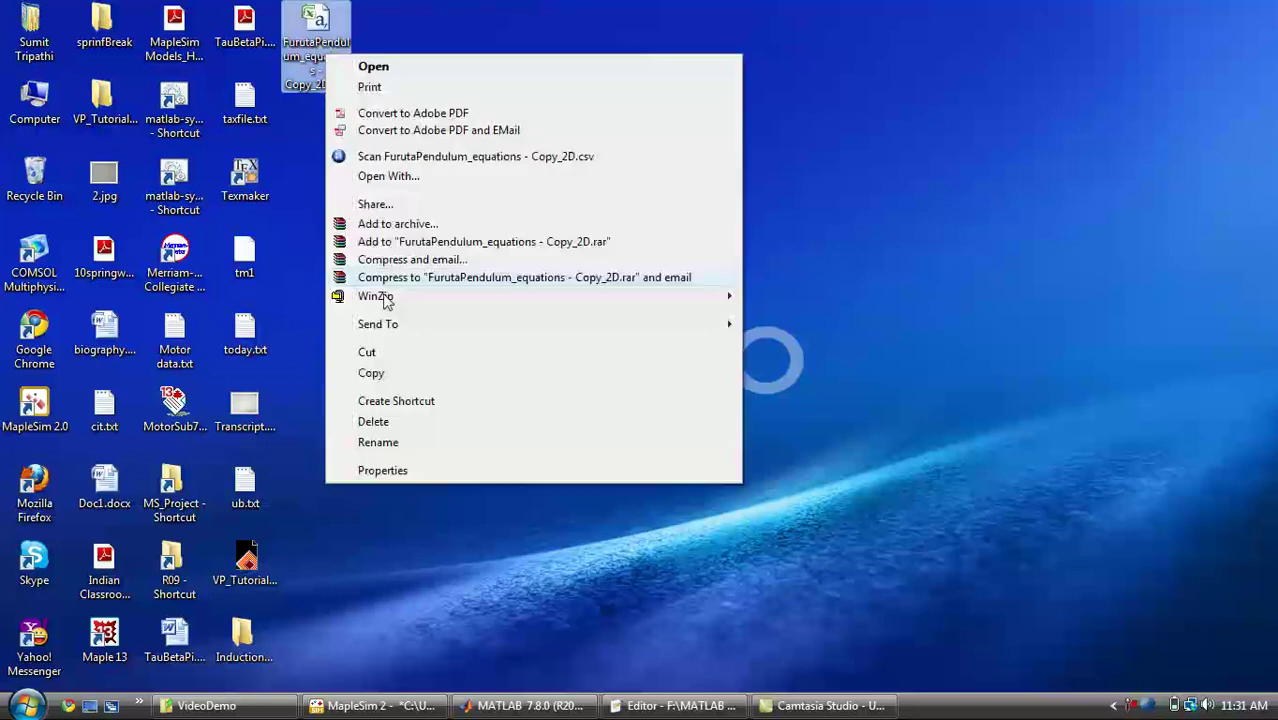
click(391, 375)
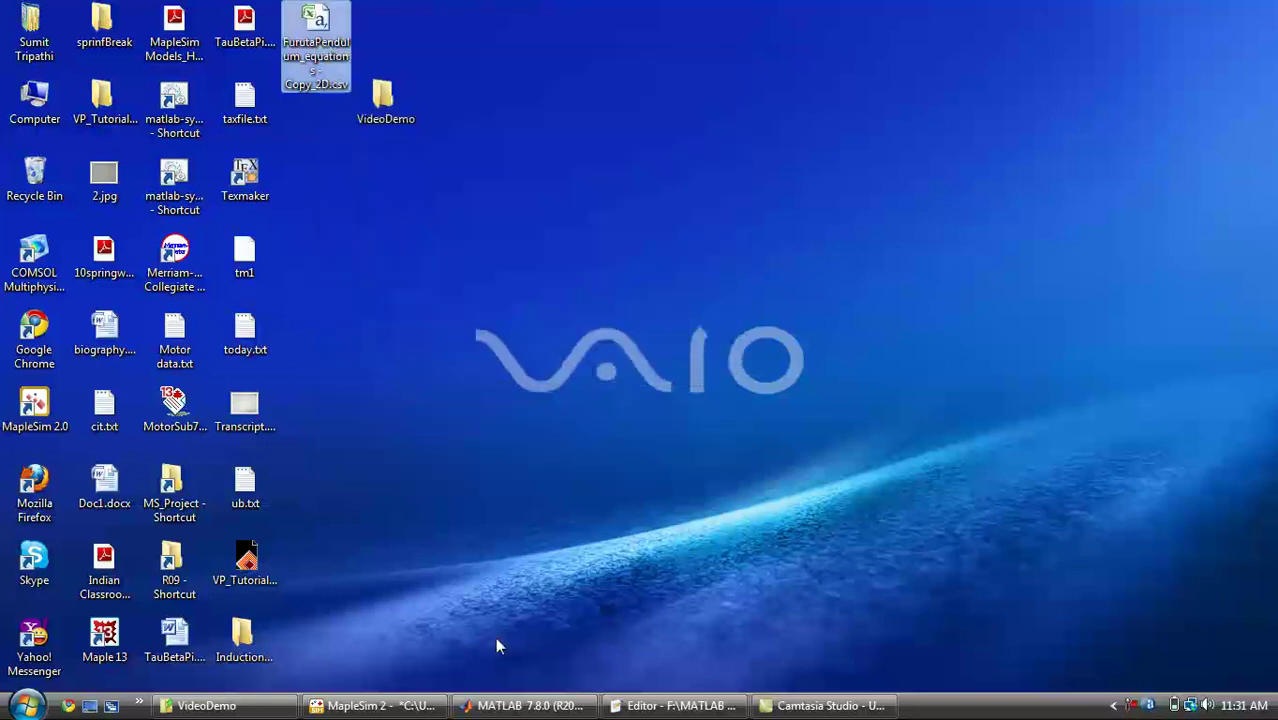
click(522, 705)
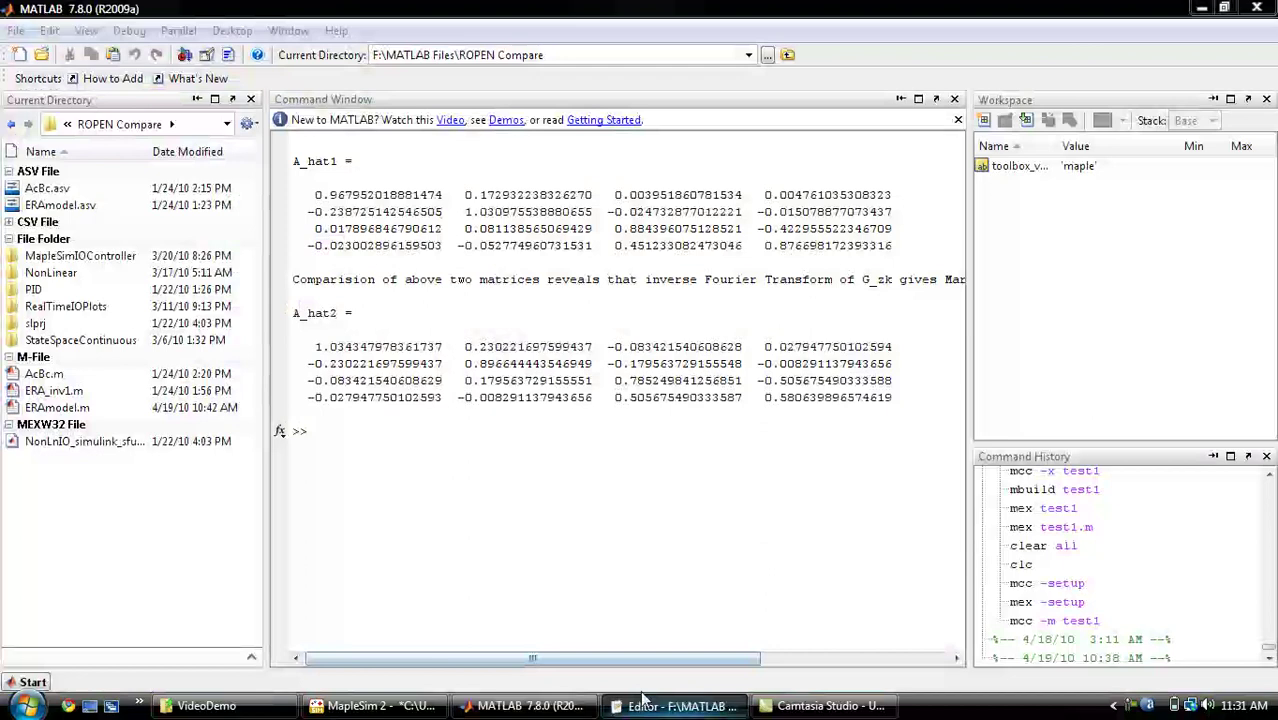
Step: View the ERAmodel.m script, close its Figure 1 stem plot, and return to MapleSim
click(665, 705)
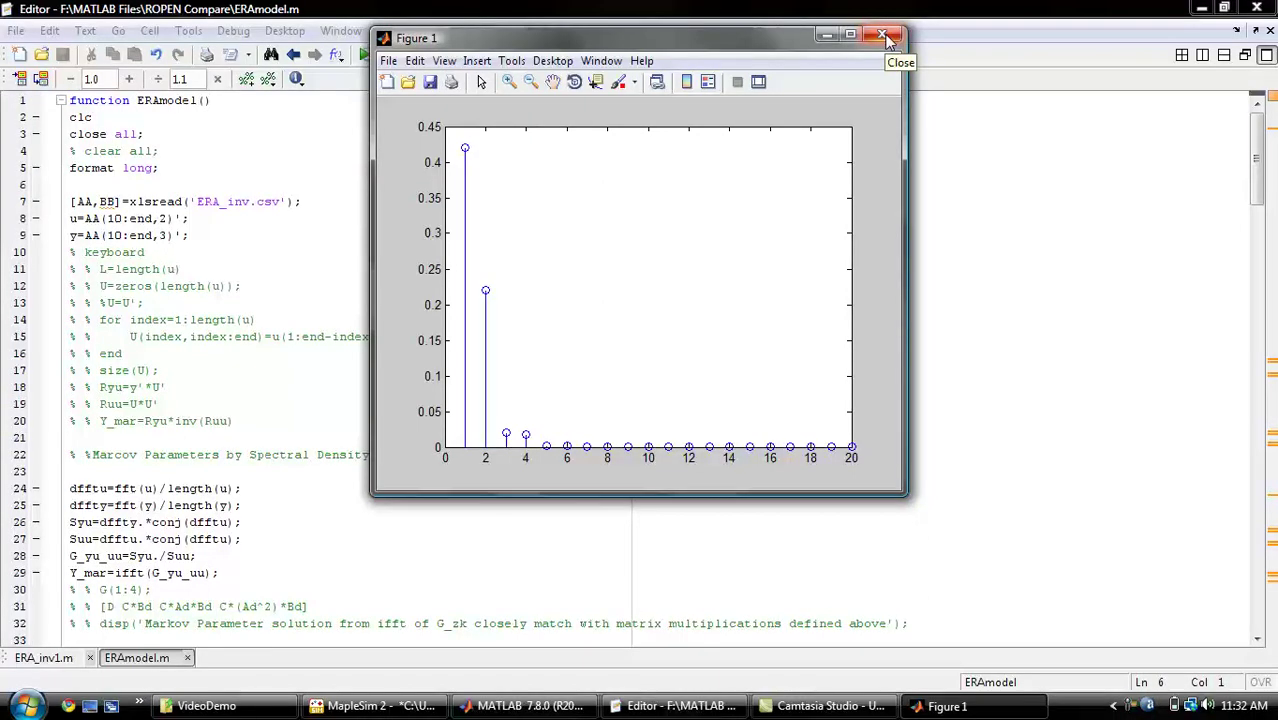
click(884, 37)
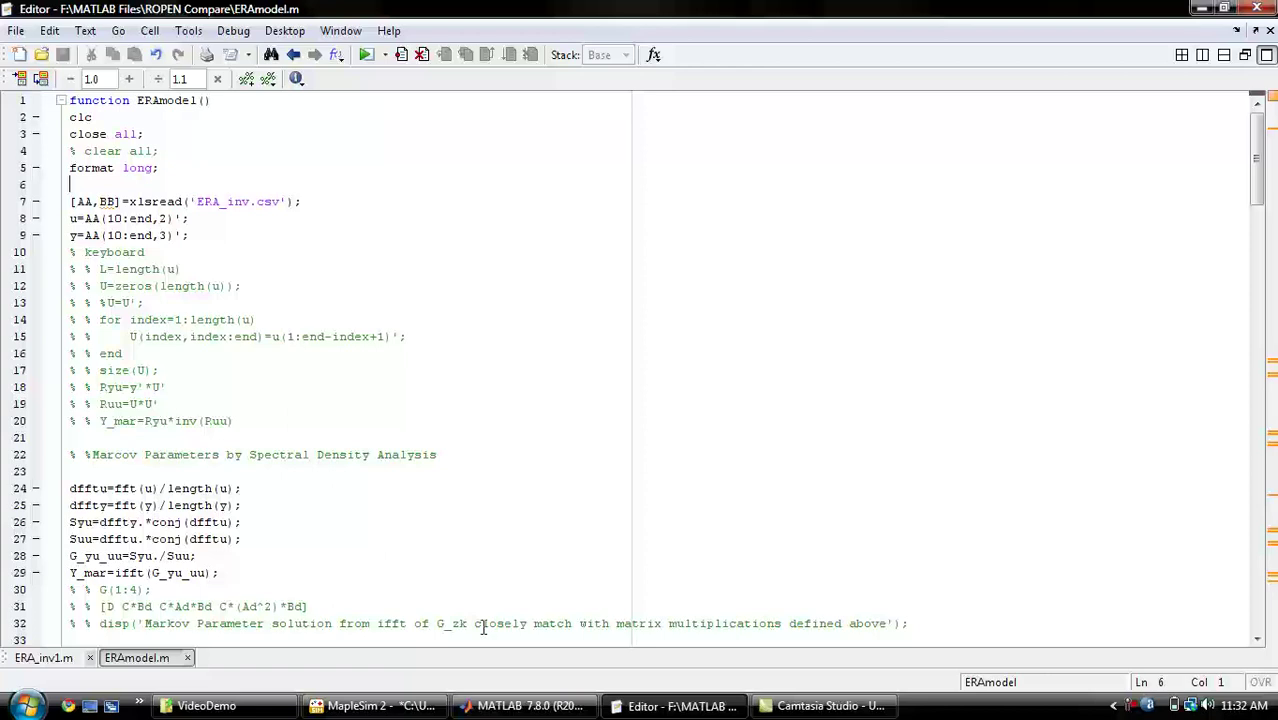
click(395, 708)
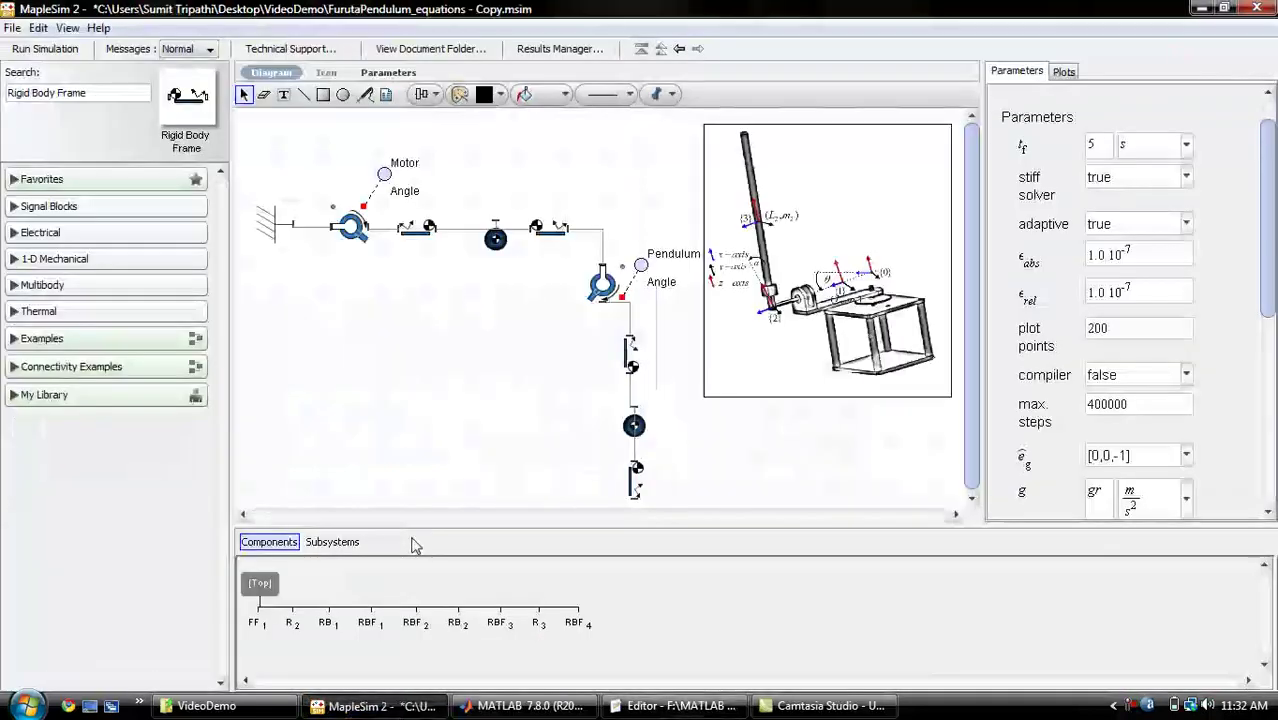